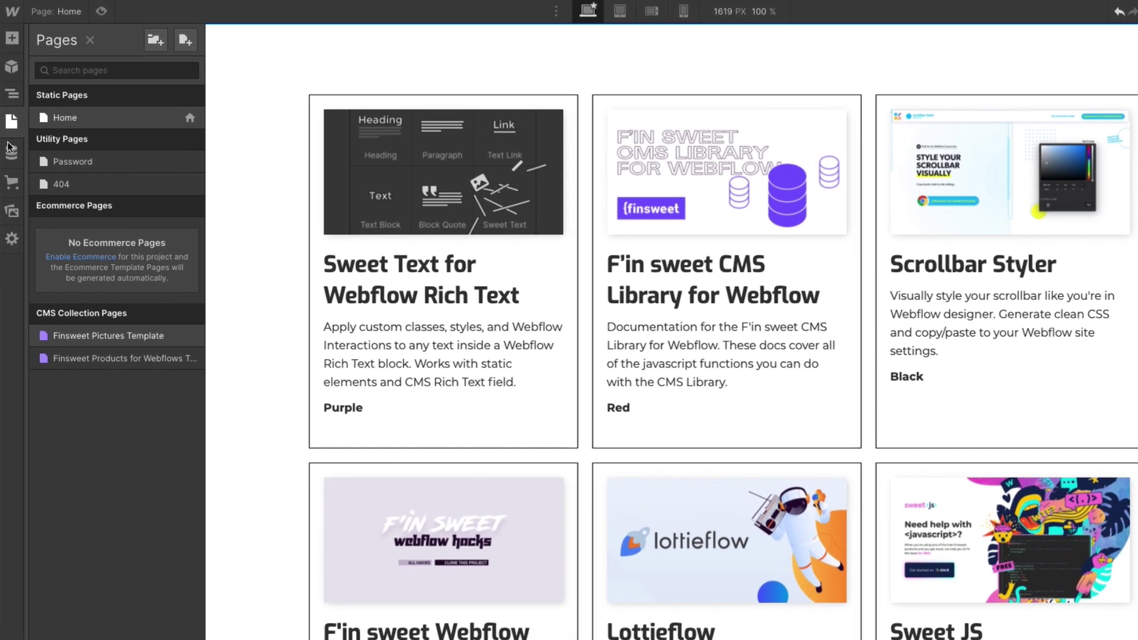
Open the CMS Collections panel listing Finsweet Pictures and Finsweet Products
left_click(11, 156)
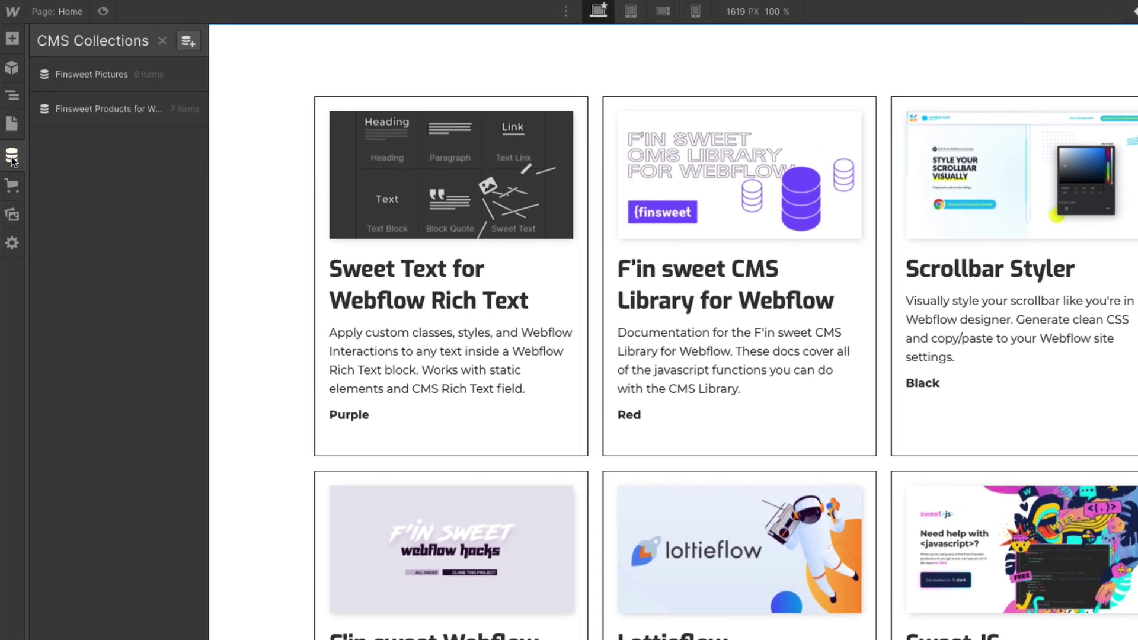
Open the Finsweet Products collection settings and inspect the Color field's Purple/Red/Black options
left_click(132, 108)
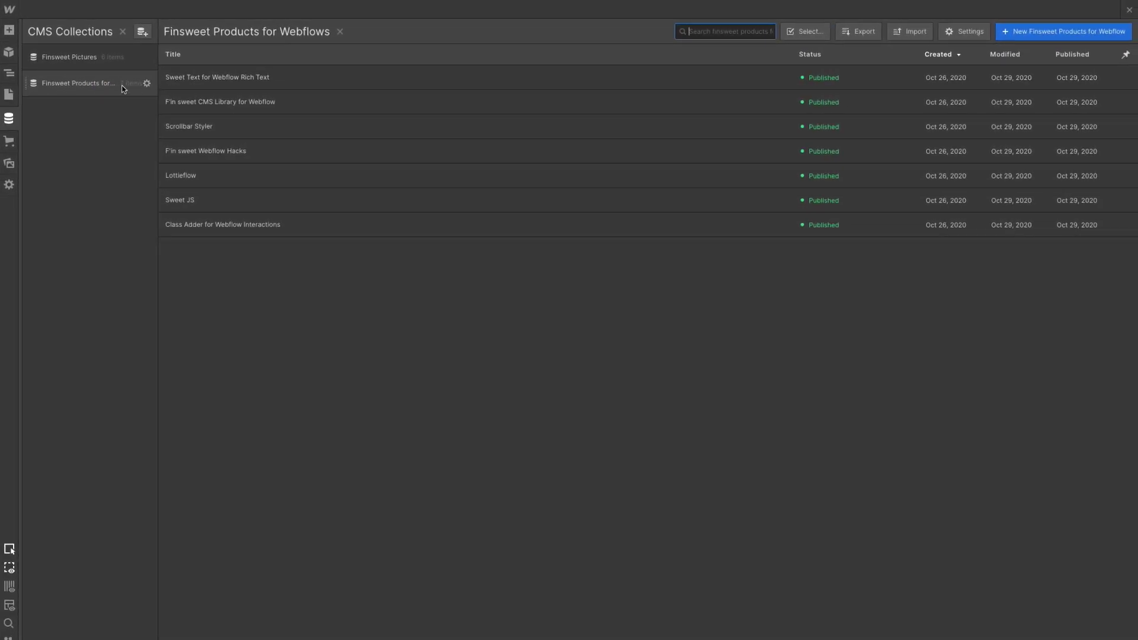
left_click(146, 84)
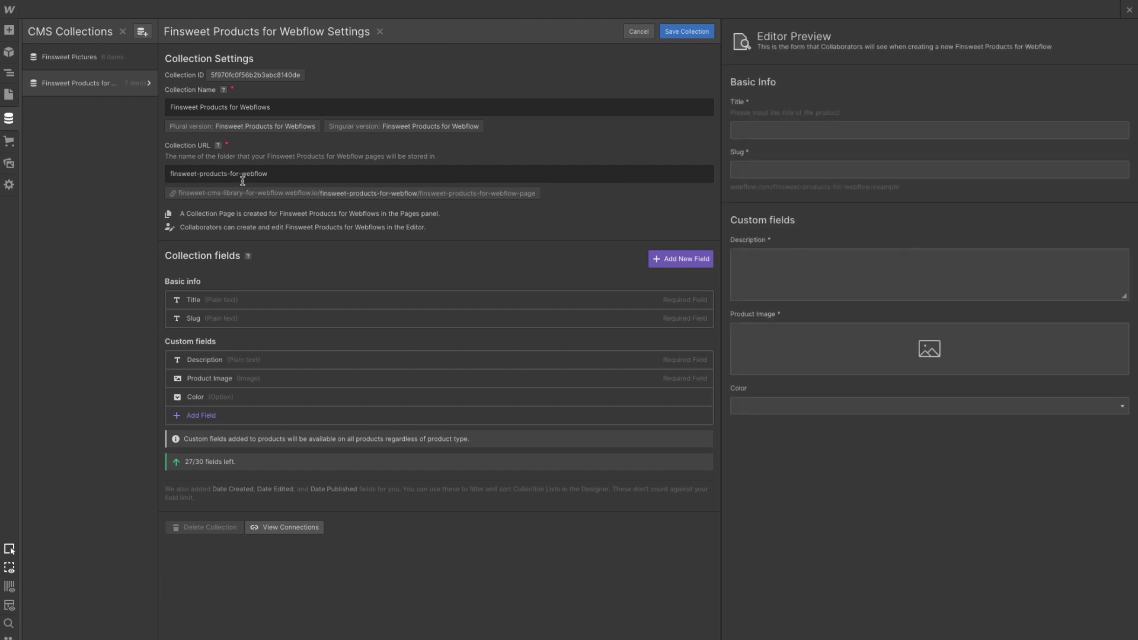
left_click(201, 398)
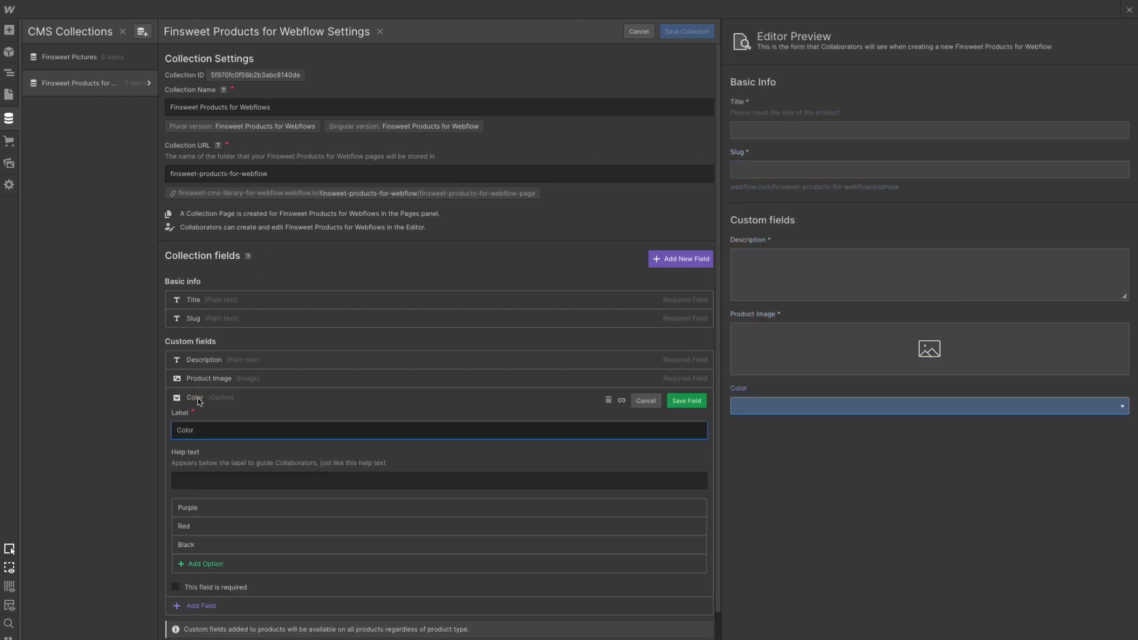
scroll(203, 439, "down", 1)
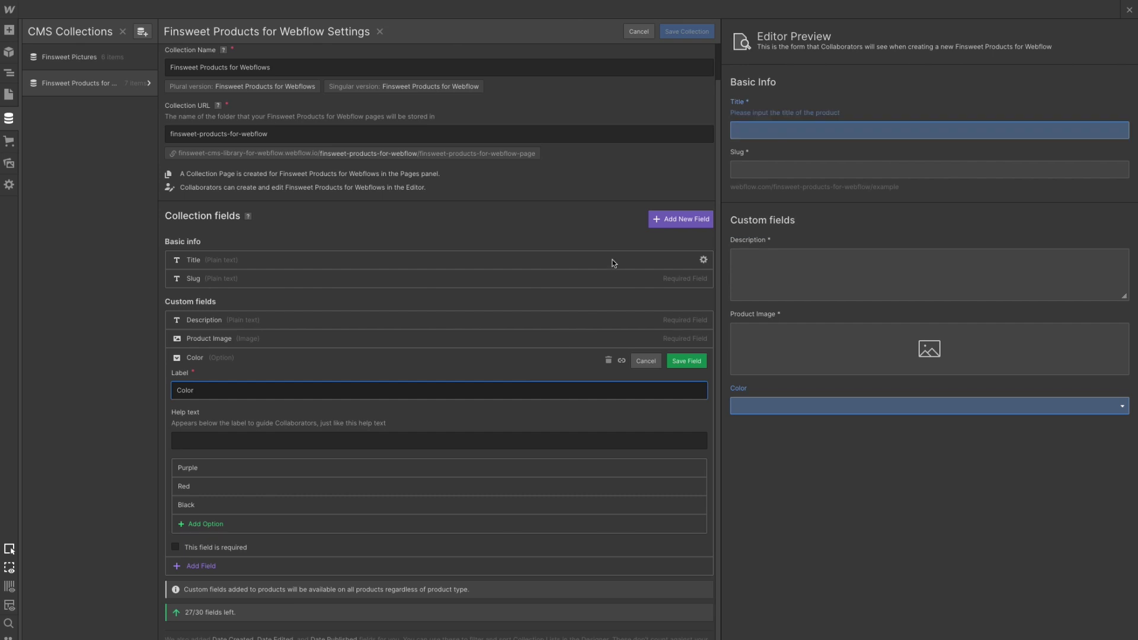
left_click(386, 252)
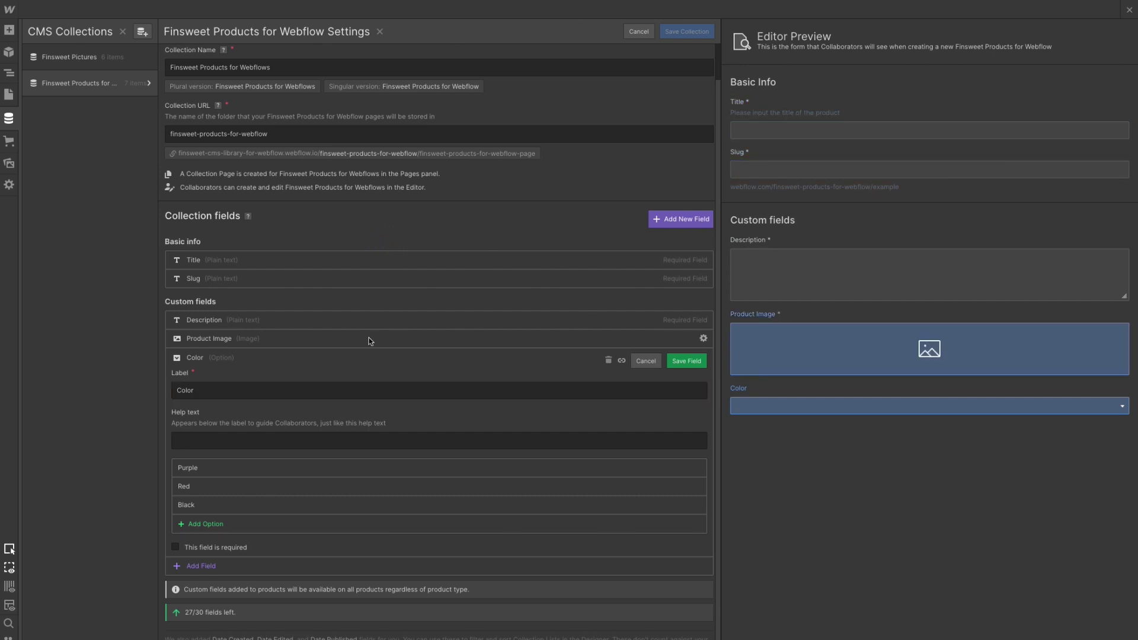
Try a new Option field, discard it unsaved, and go back to the items list
left_click(655, 221)
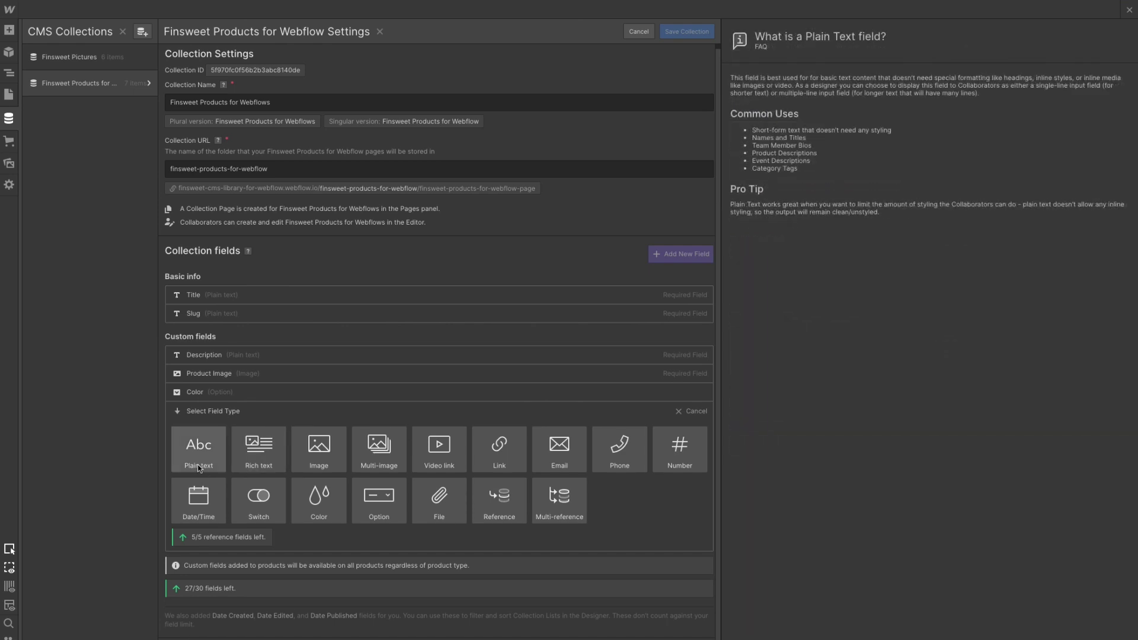
left_click(396, 496)
type("Co")
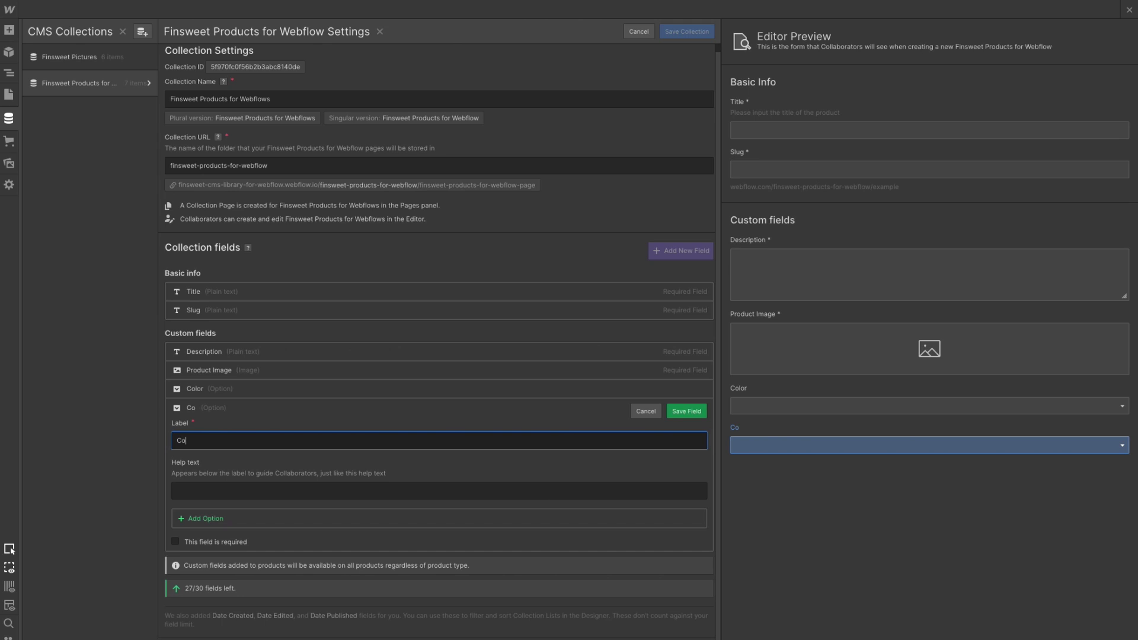
key("BackSpace")
key("BackSpace")
left_click(186, 519)
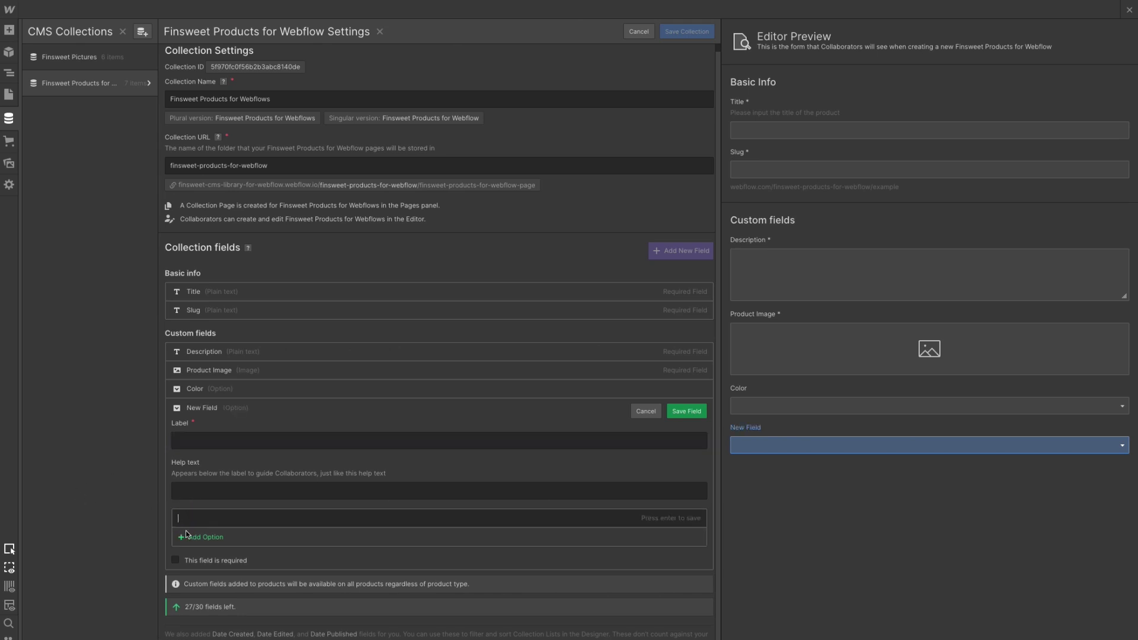
left_click(637, 410)
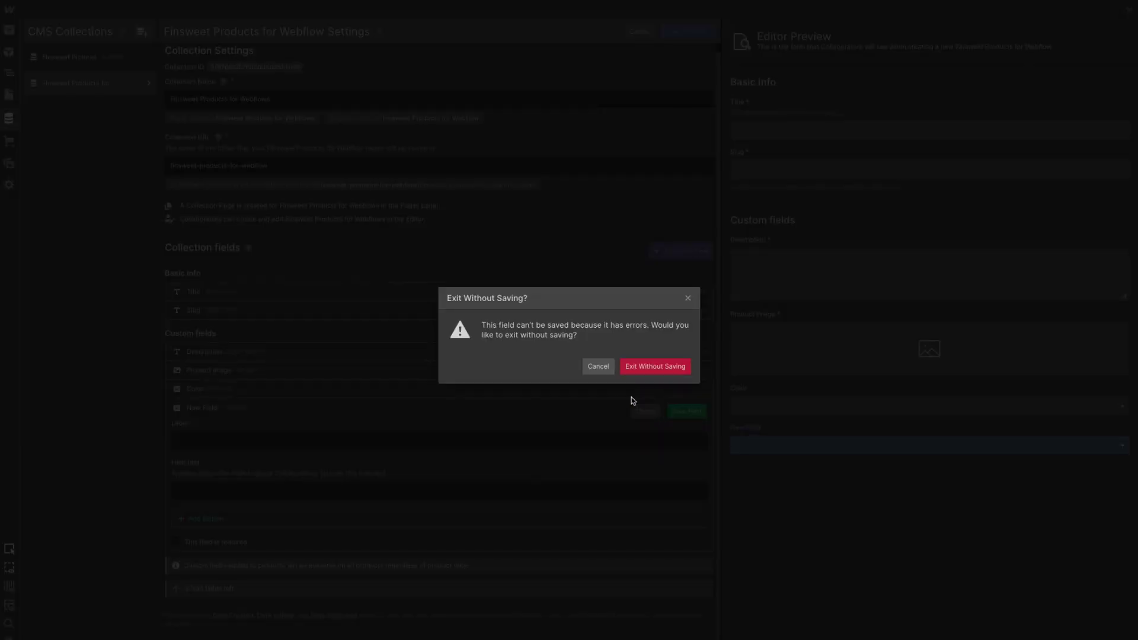
left_click(631, 367)
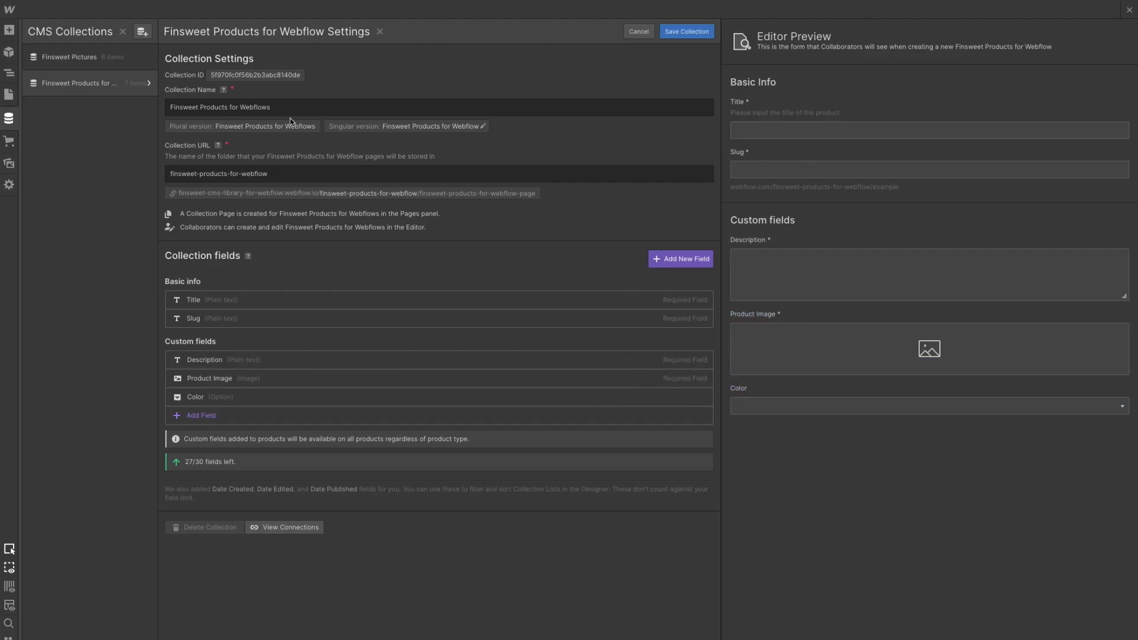
left_click(147, 89)
left_click(118, 86)
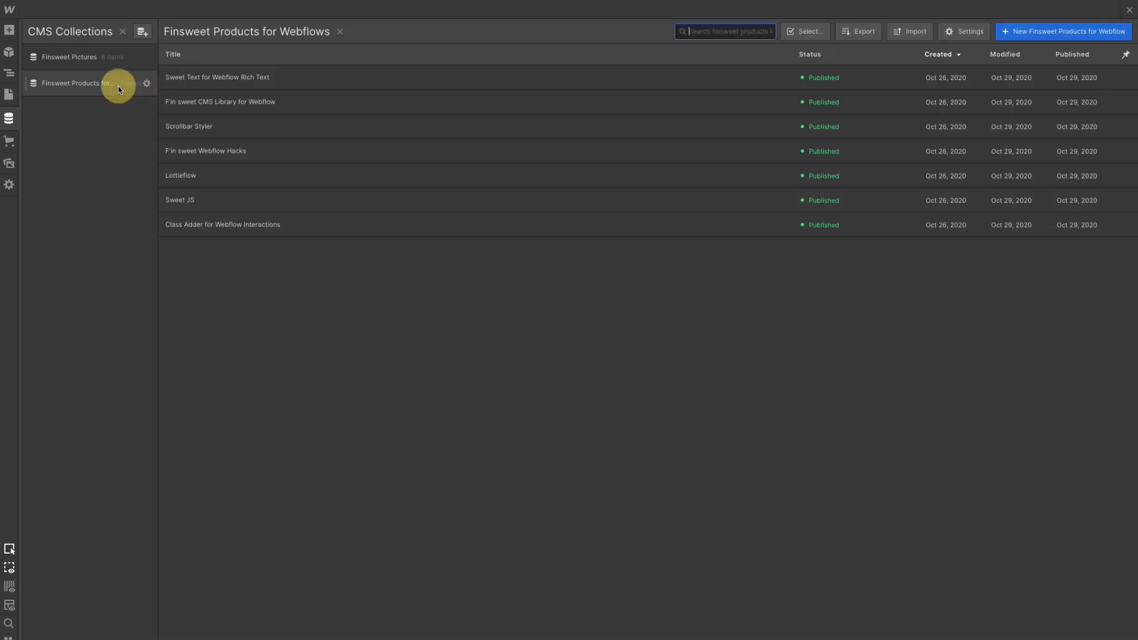
Check the Color values of the Sweet Text, CMS Library and Scrollbar Styler items
left_click(219, 77)
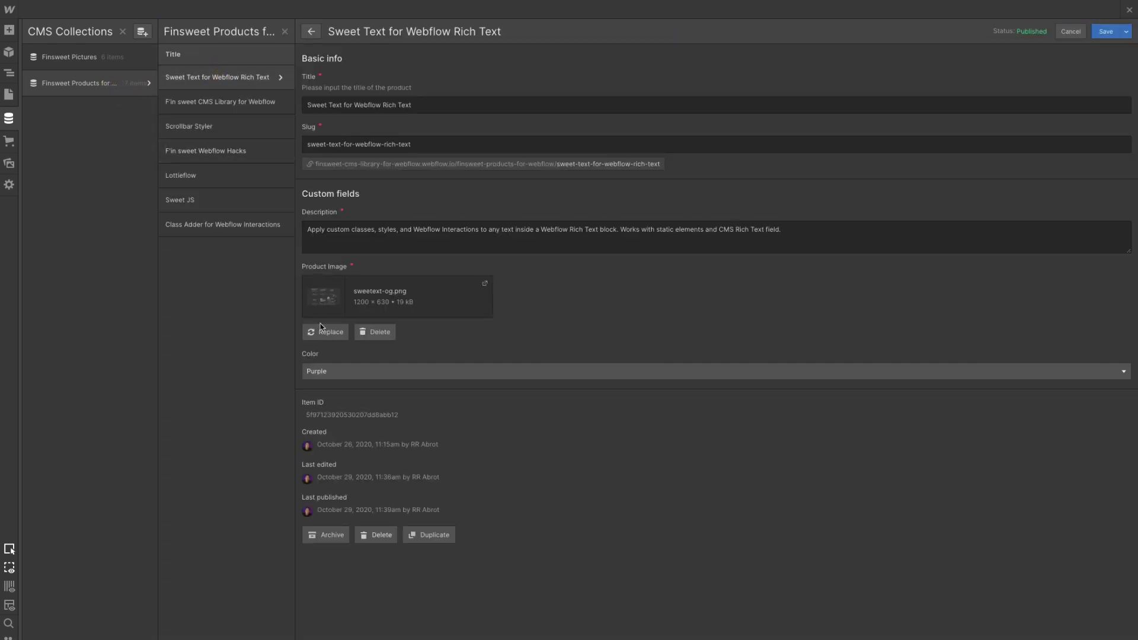
left_click(317, 372)
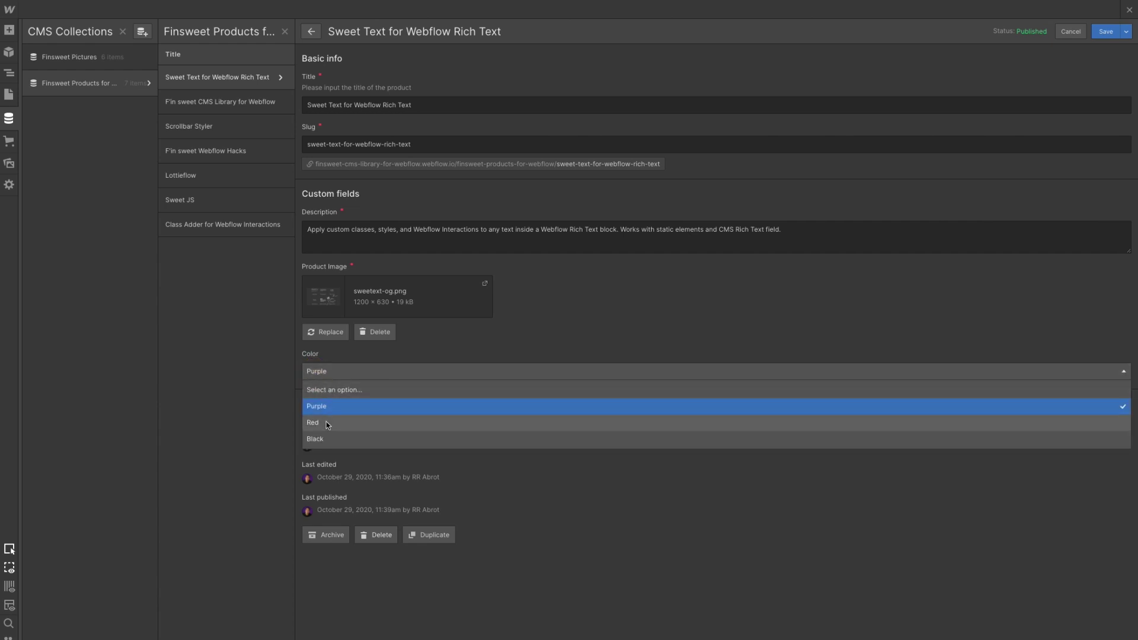
left_click(271, 379)
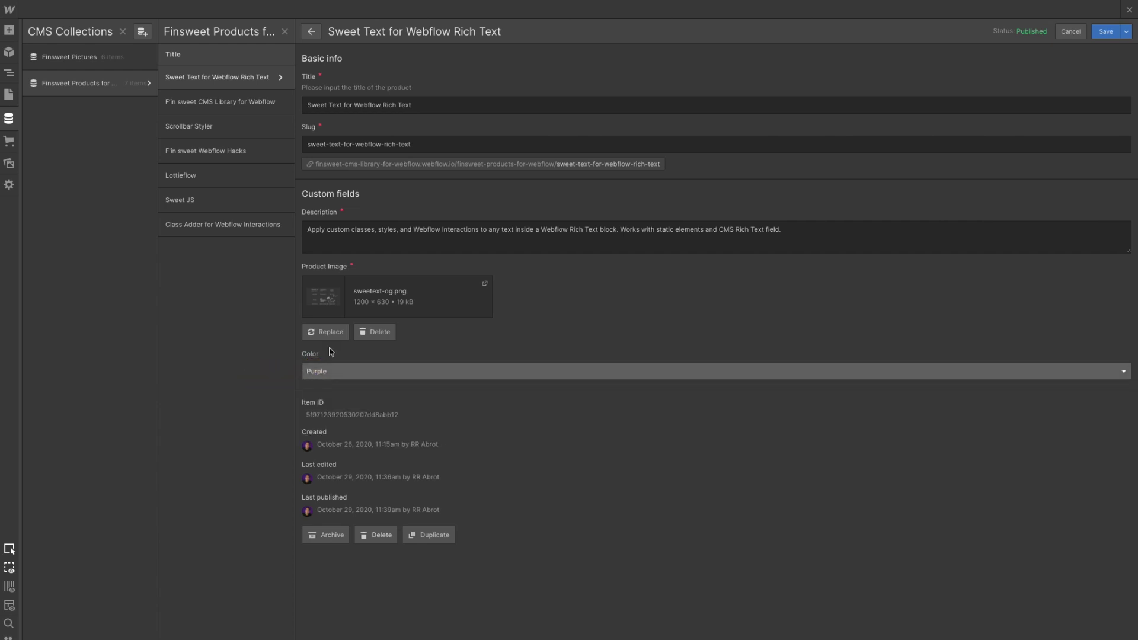
left_click(240, 102)
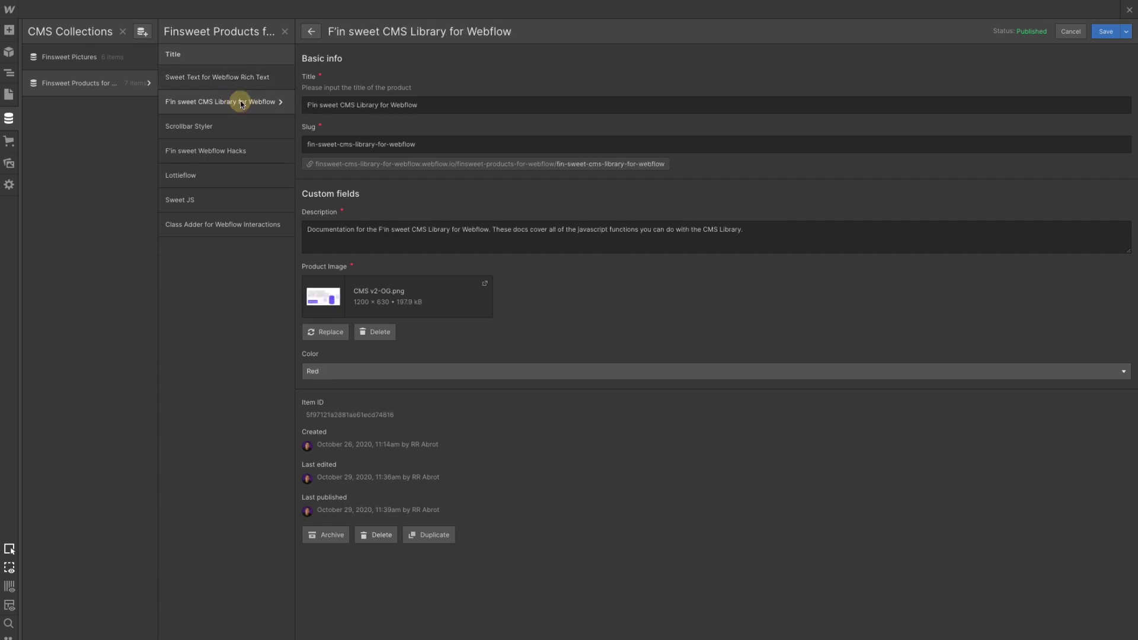
left_click(261, 131)
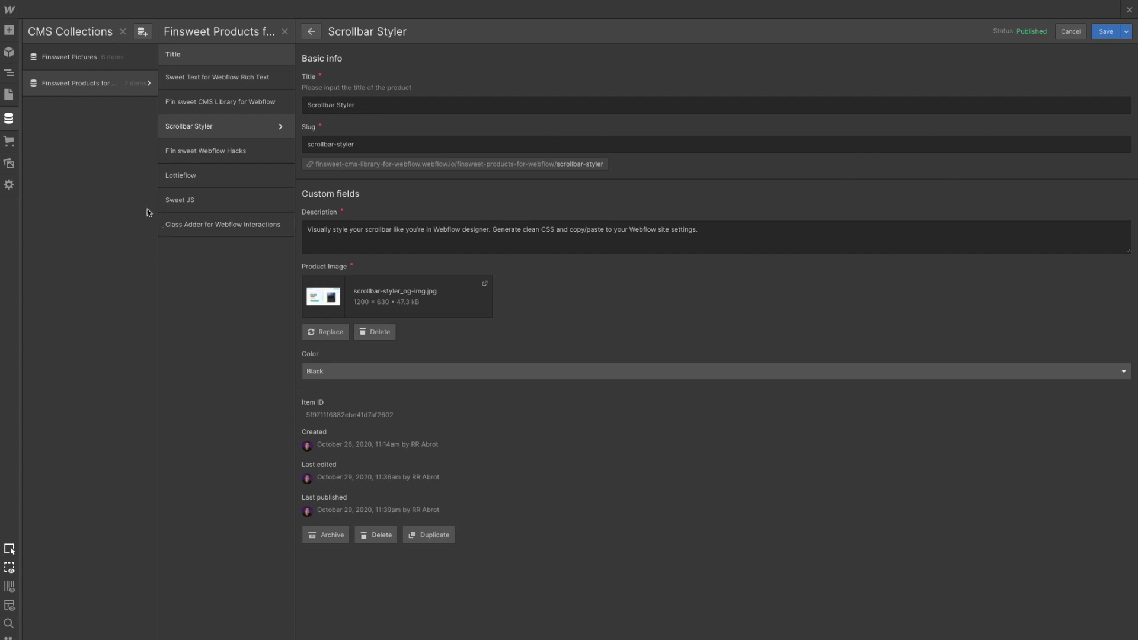
In Finsweet Pictures, save the Cheetah item with Color Black and return to the Designer
left_click(88, 57)
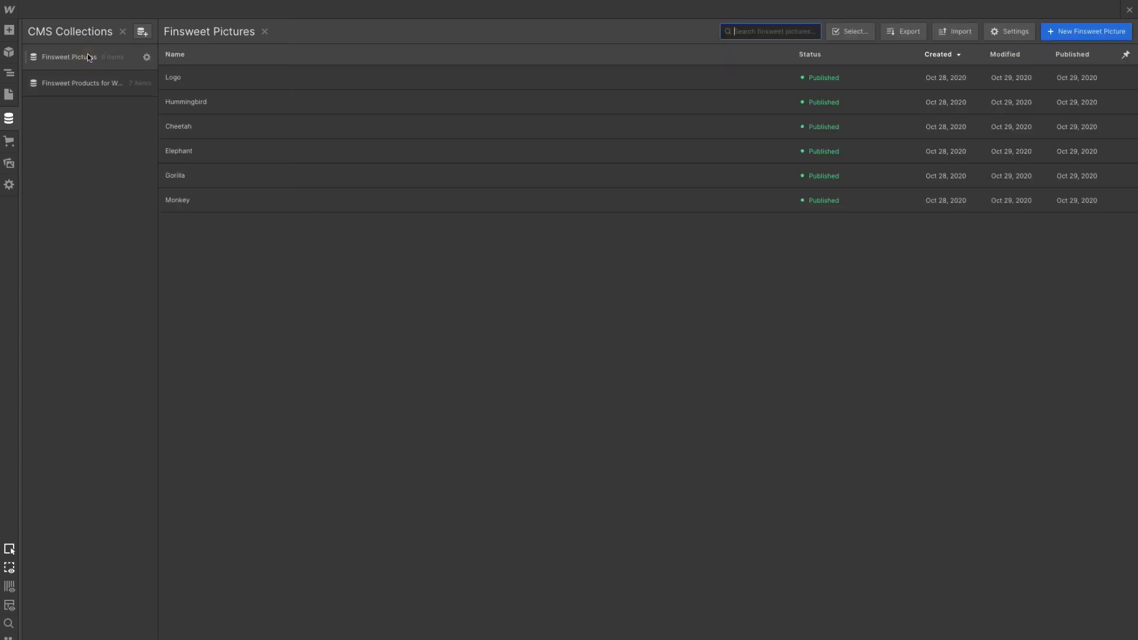
left_click(173, 80)
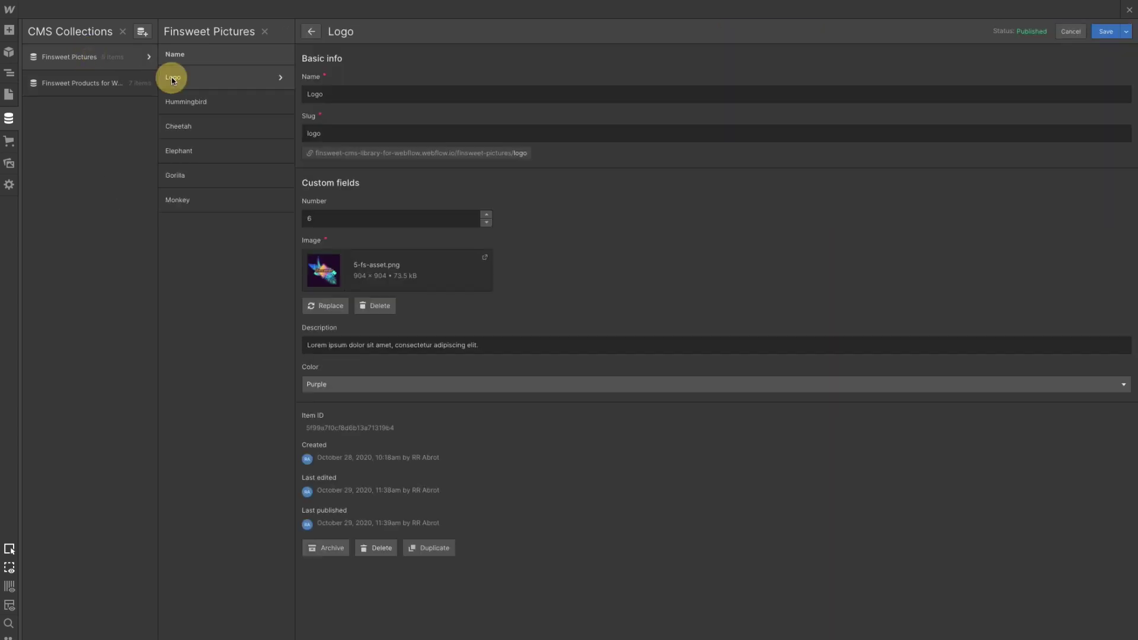
left_click(184, 105)
left_click(189, 134)
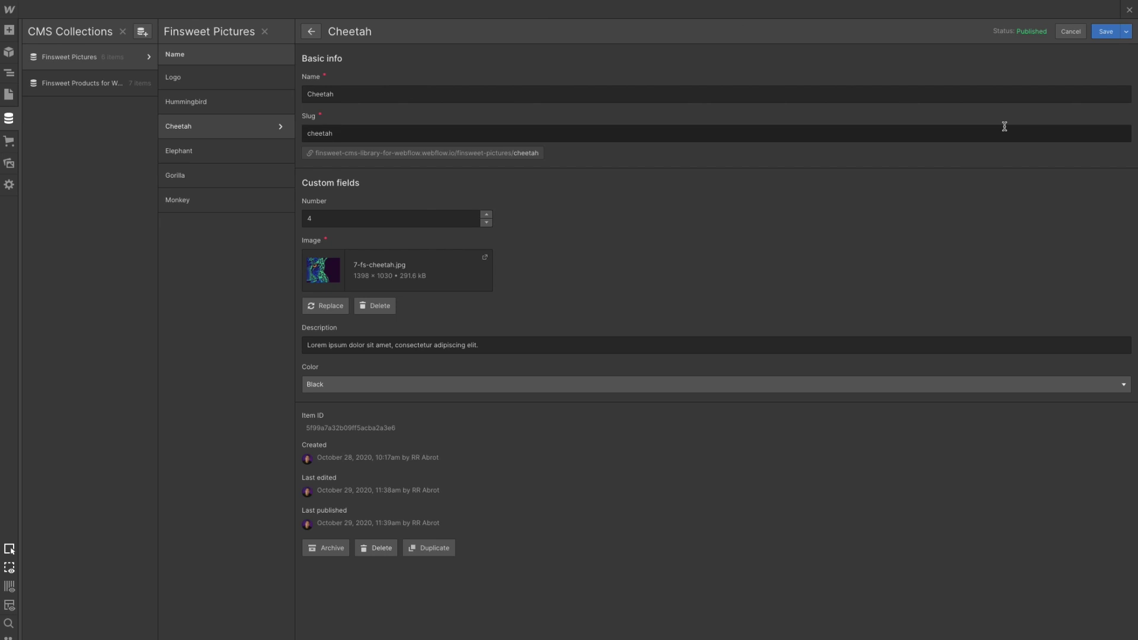
left_click(1102, 34)
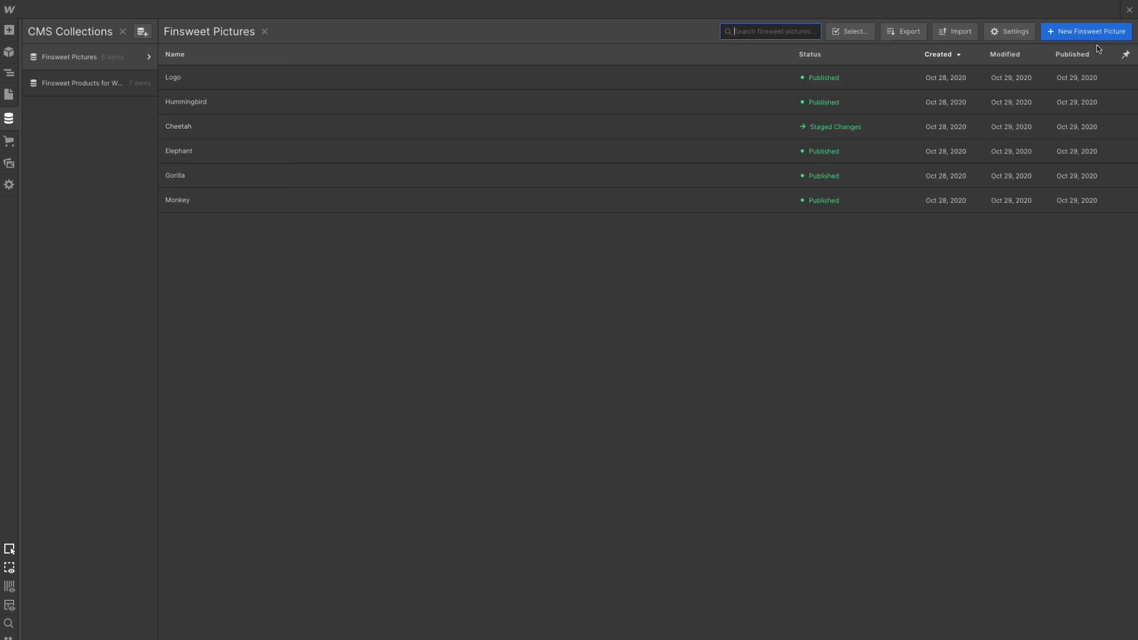
left_click(8, 95)
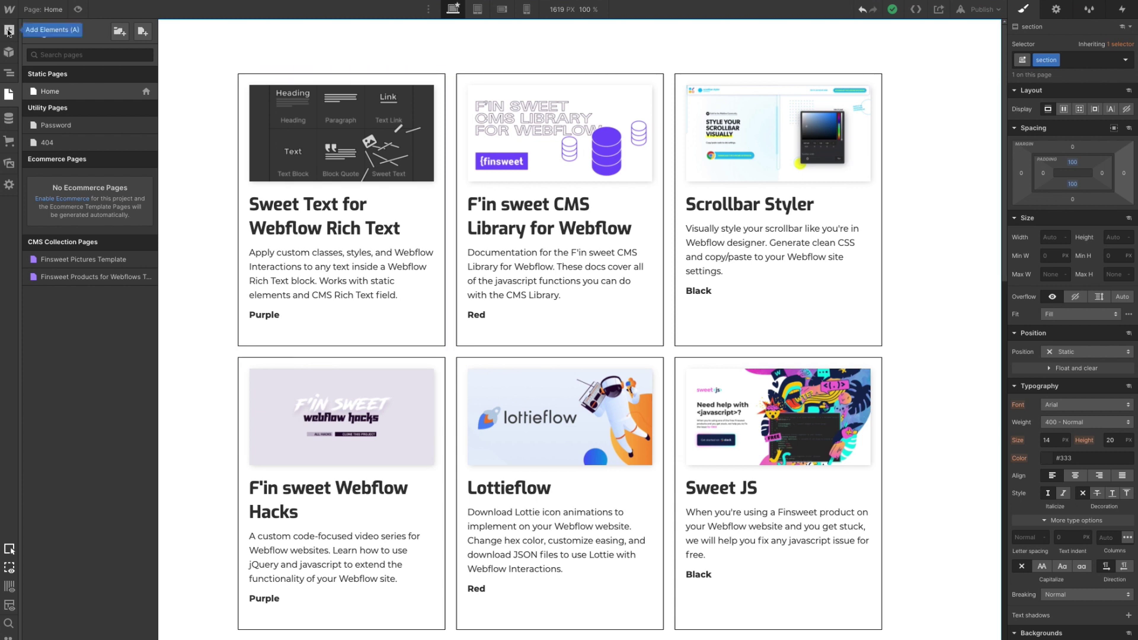
Switch the left panel to the Navigator showing Body, section and container
left_click(8, 73)
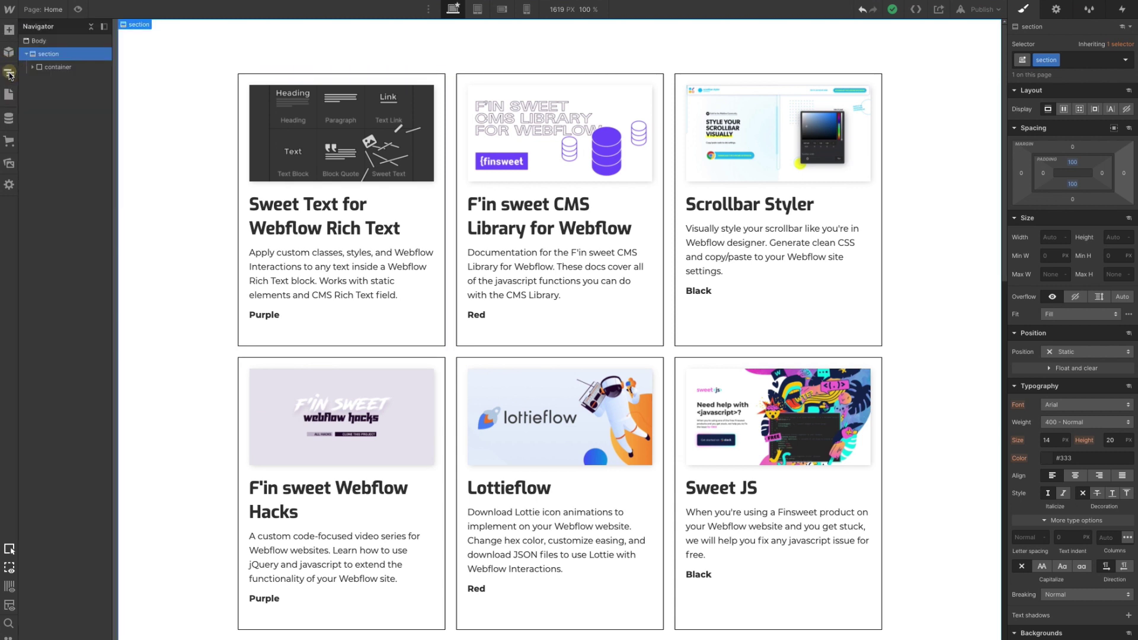
Add a Div Block at the top of the section and apply the existing container class
left_click(9, 31)
left_click_drag(46, 256, 77, 62)
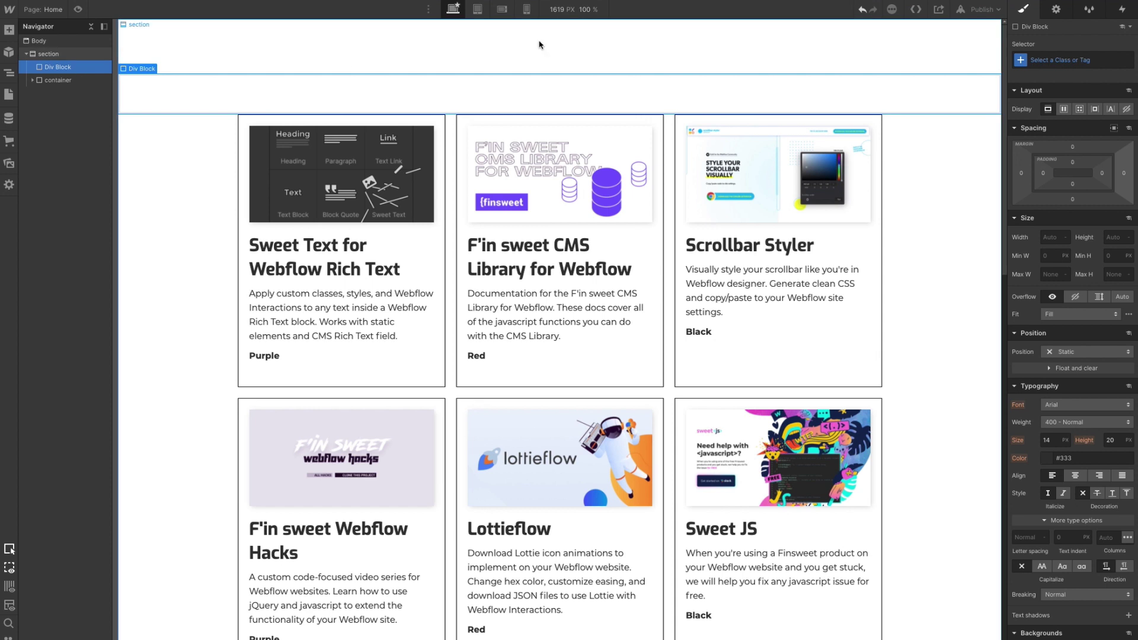
left_click(1042, 60)
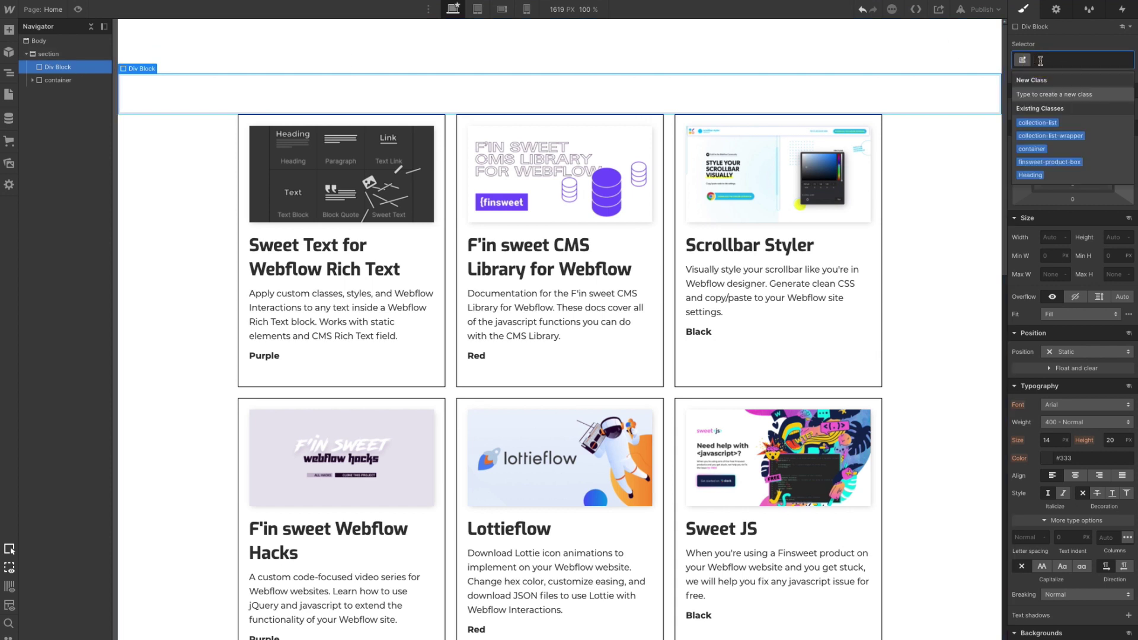
type("cont")
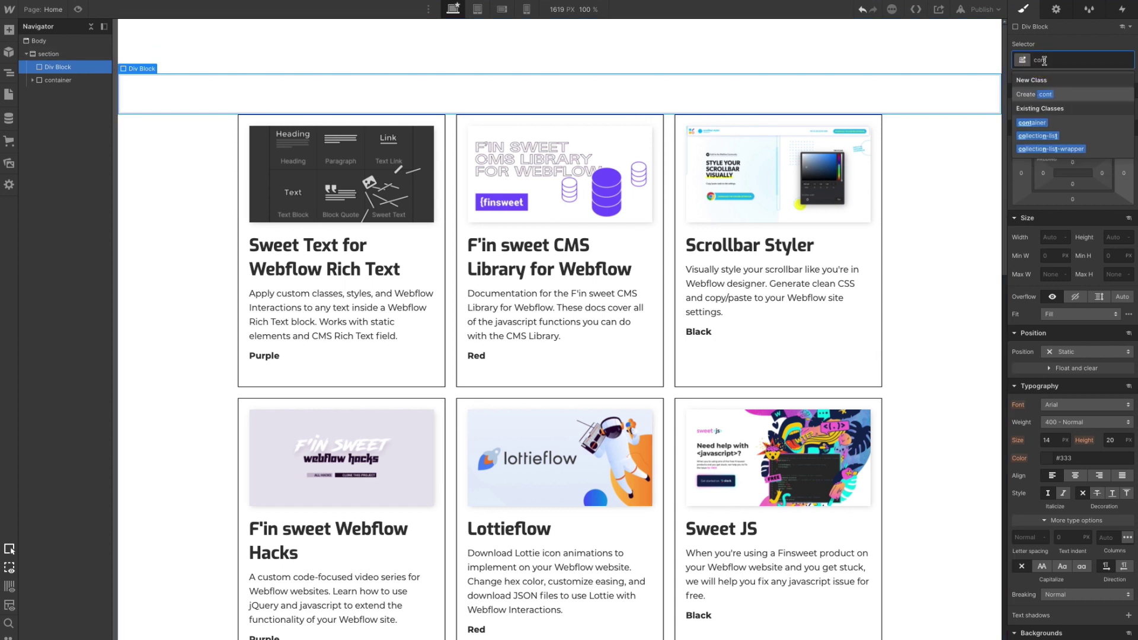
left_click(1047, 123)
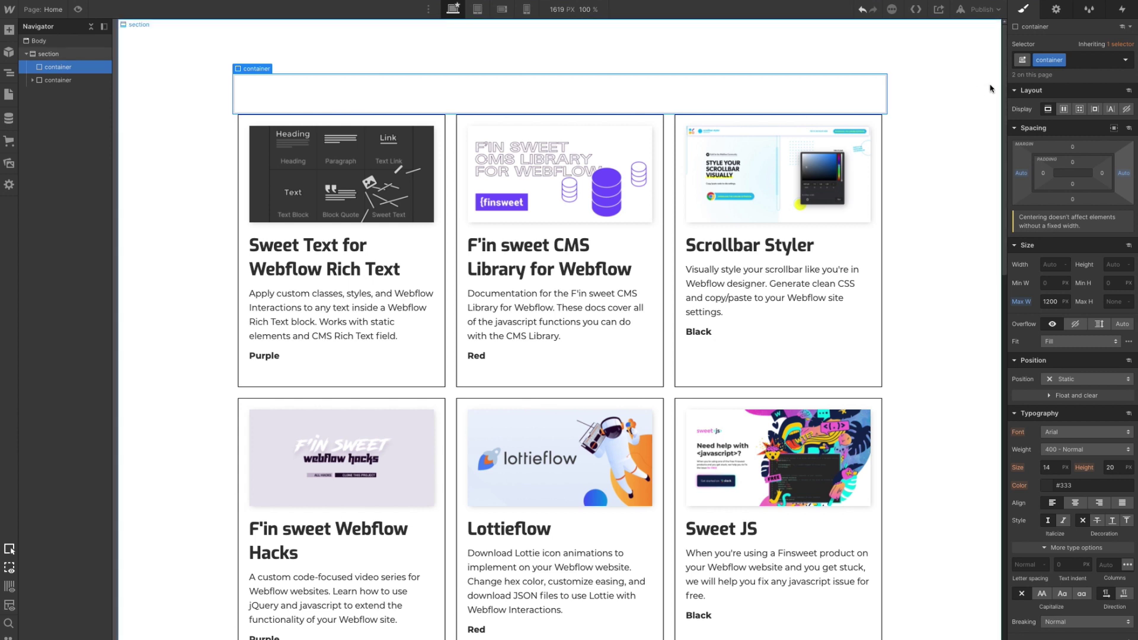
scroll(940, 237, "down", 8)
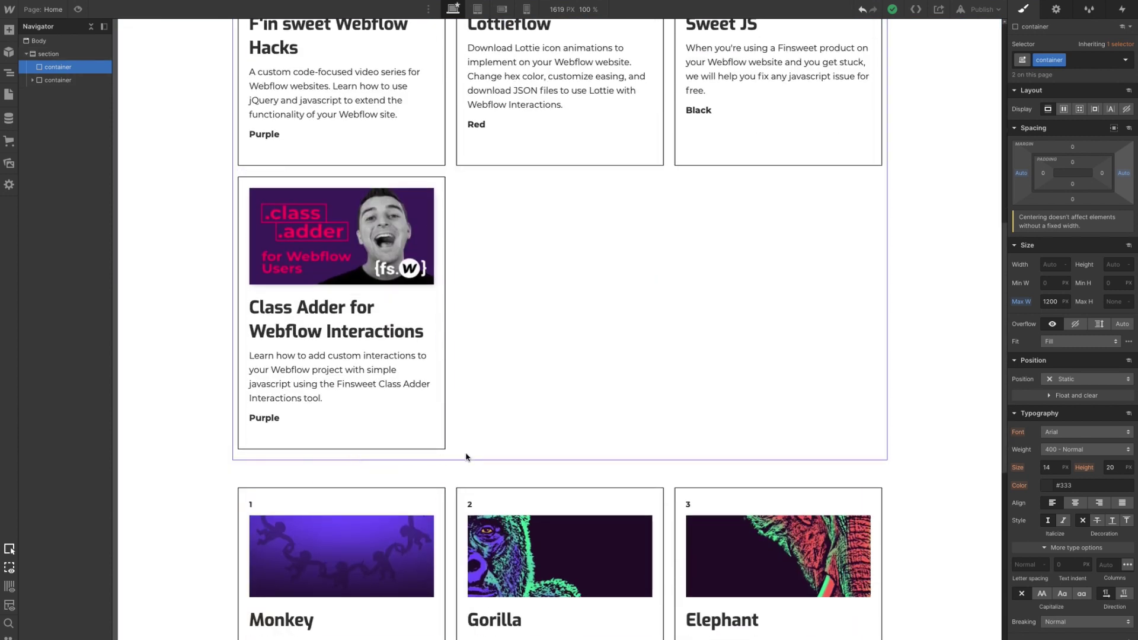
Add a margin-bottom combo class to the container with a 50 px bottom margin
left_click(1075, 65)
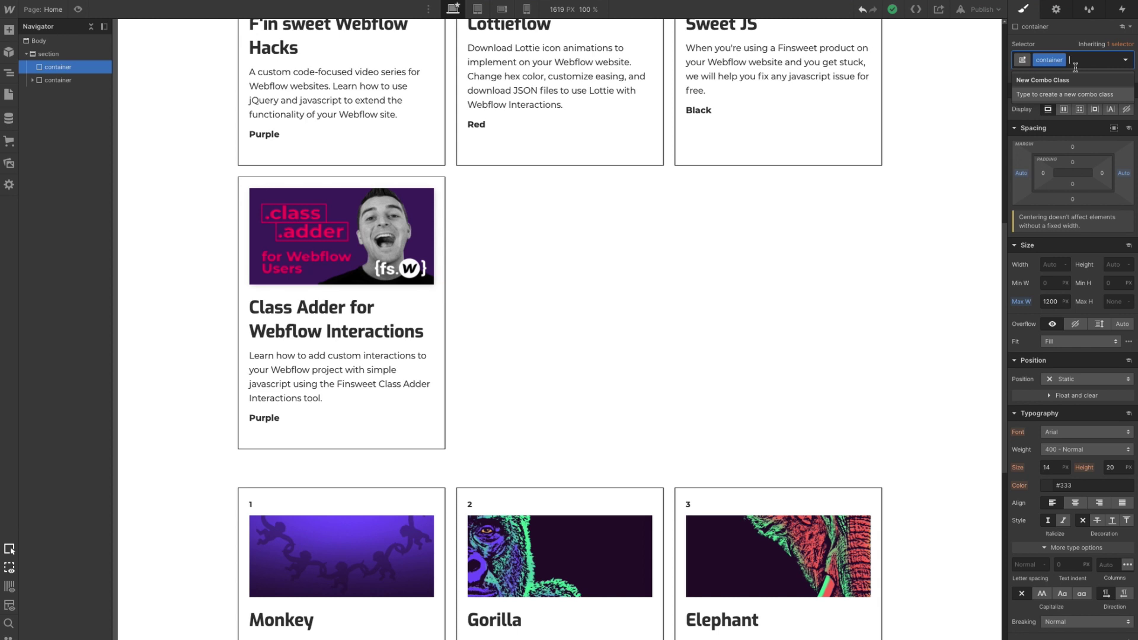
type("m")
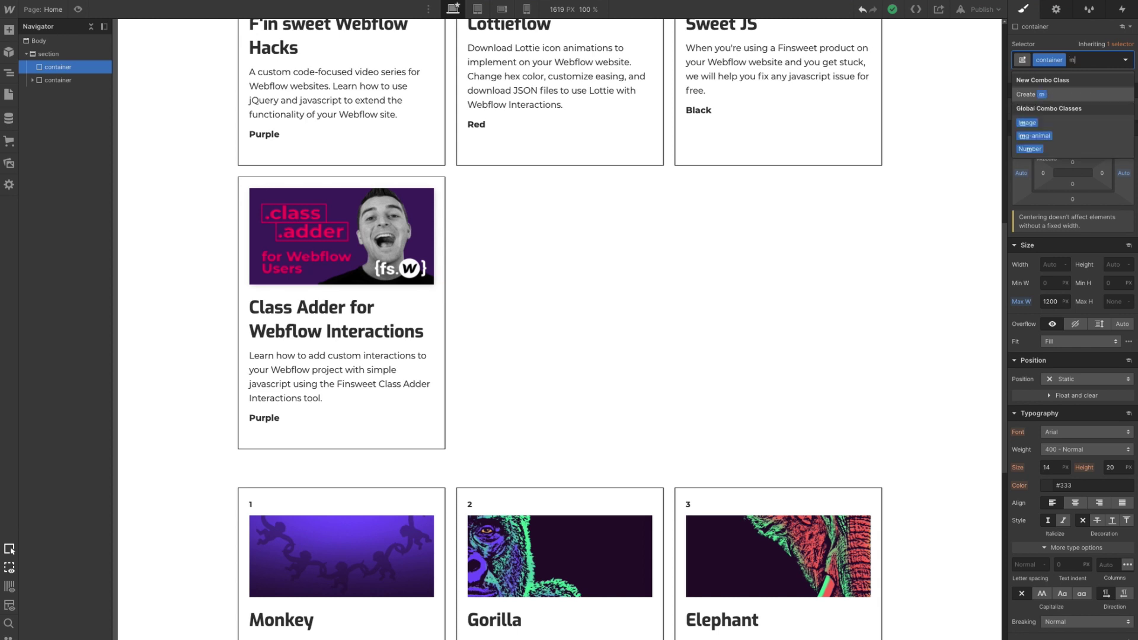
type("argin")
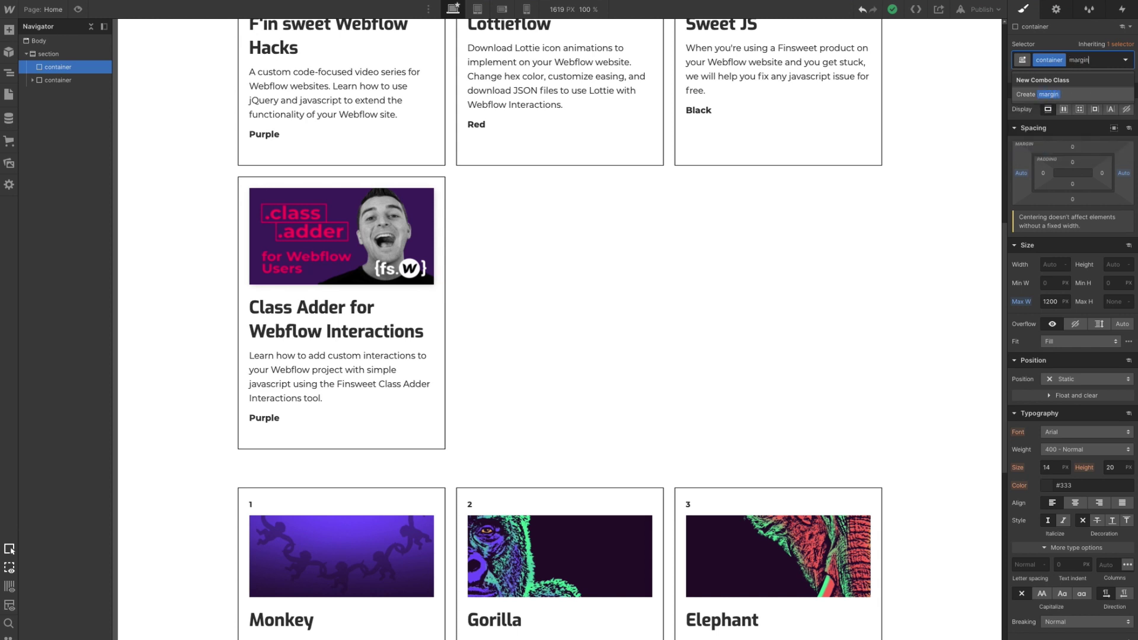
type("-bottom")
key("Return")
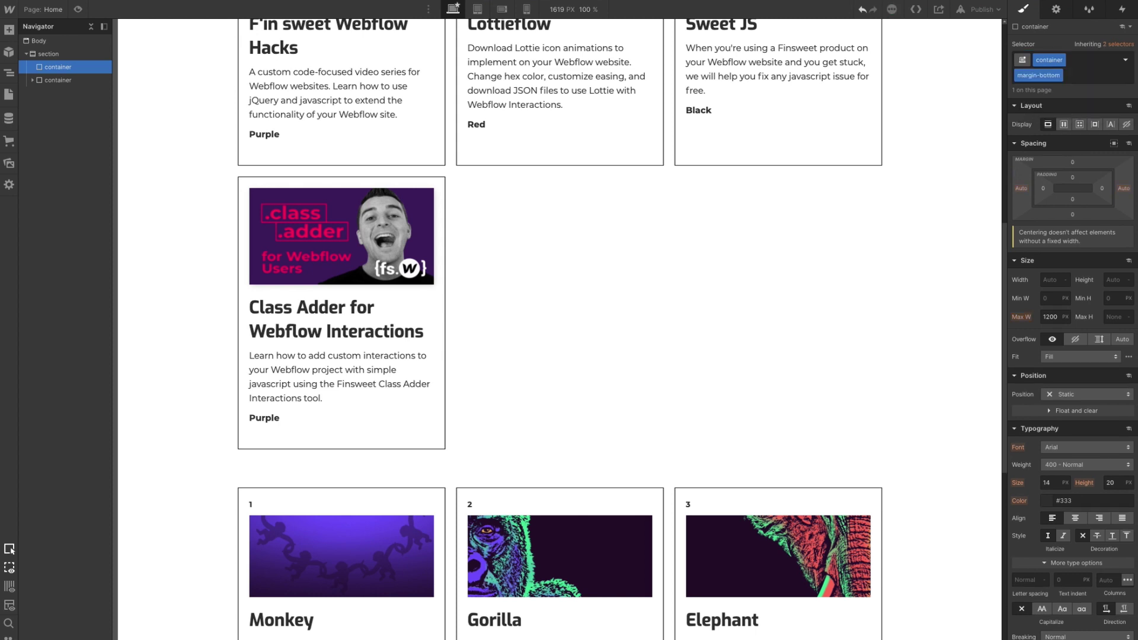
left_click(1073, 215)
type("50")
key("Return")
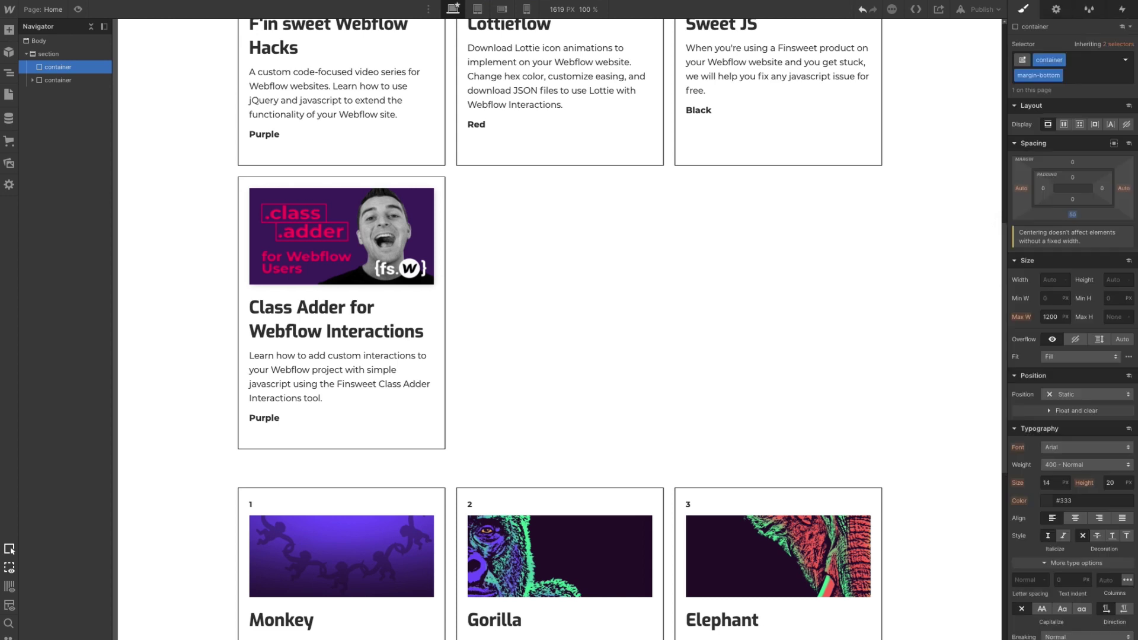
Inspect the collection list and second animal-card container, then reselect the first cards container
scroll(710, 214, "up", 7)
scroll(710, 215, "up", 2)
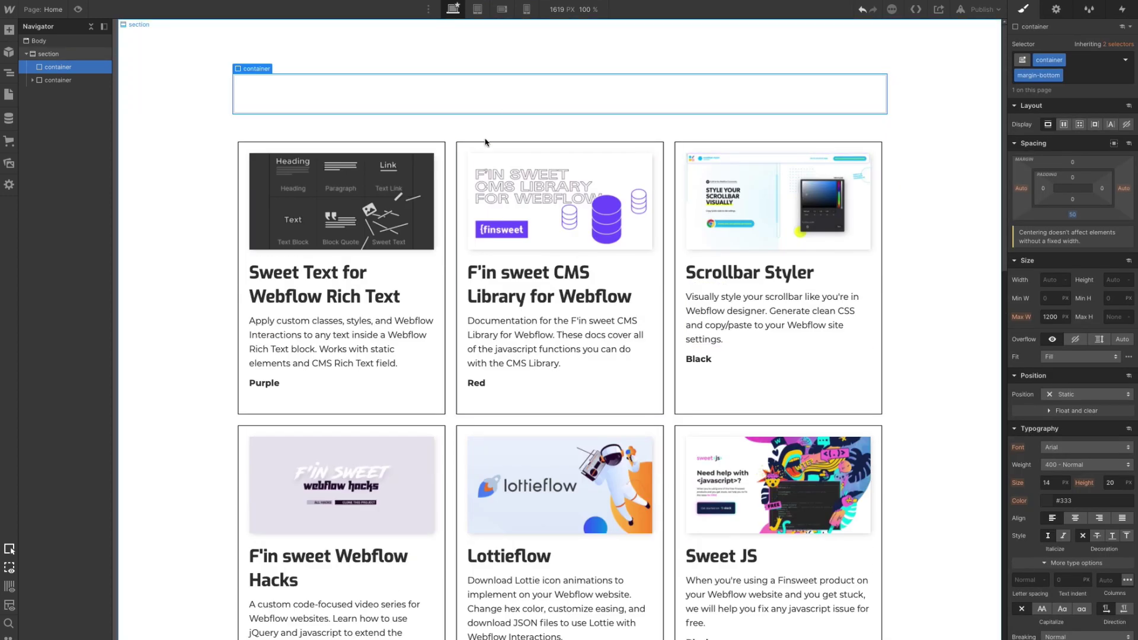
scroll(485, 143, "down", 8)
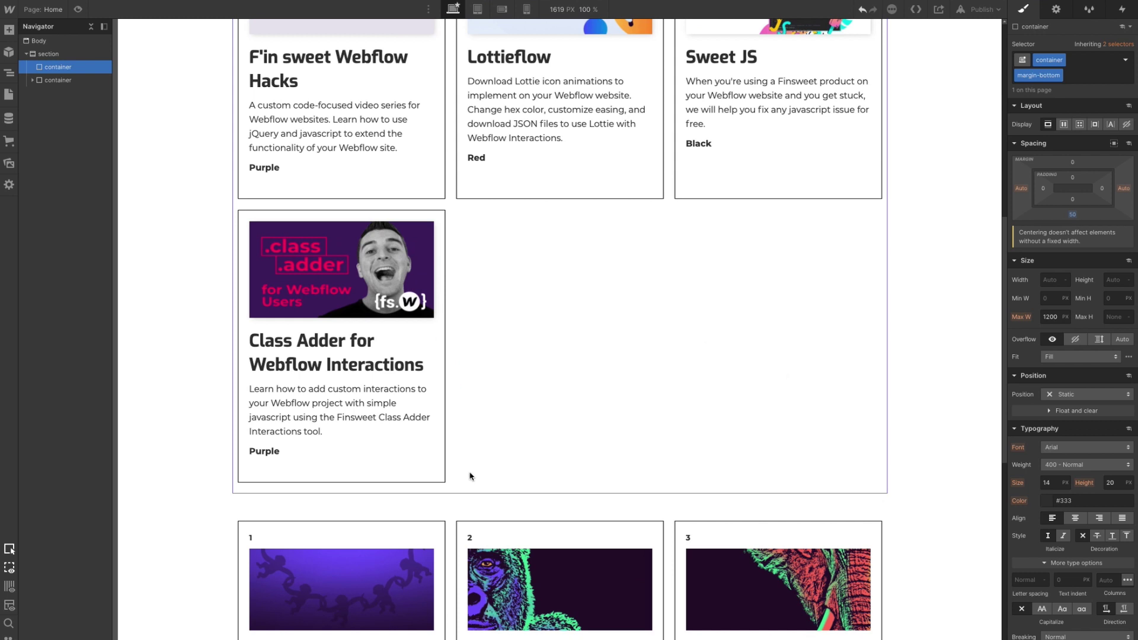
scroll(471, 468, "up", 8)
scroll(474, 463, "down", 6)
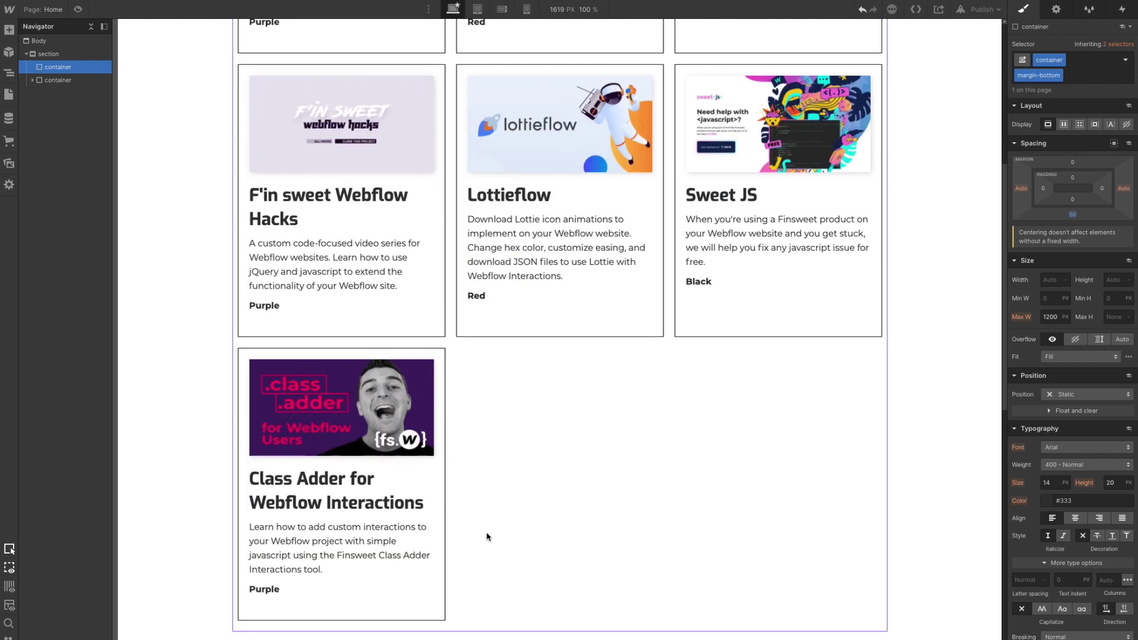
left_click(496, 564)
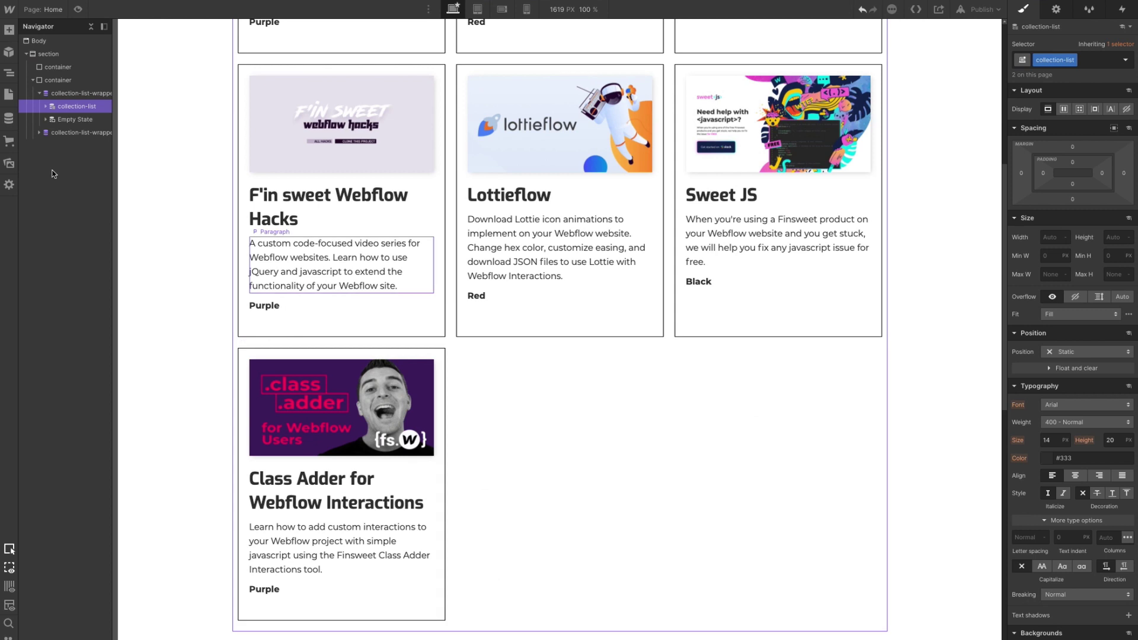
left_click(45, 106)
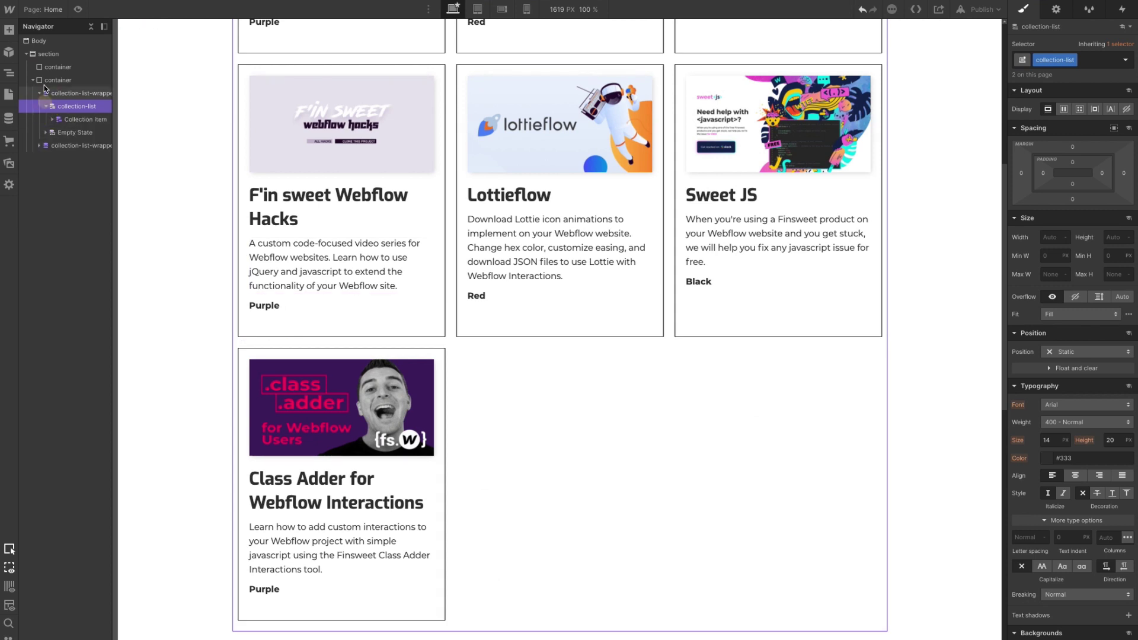
left_click(44, 80)
scroll(175, 596, "down", 10)
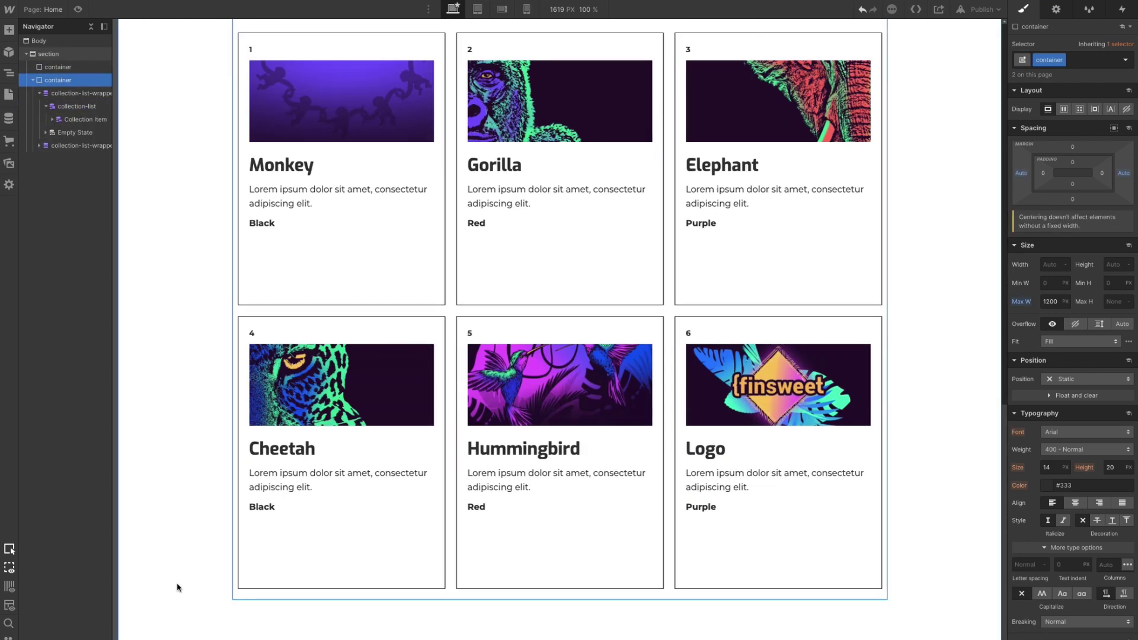
scroll(181, 575, "up", 10)
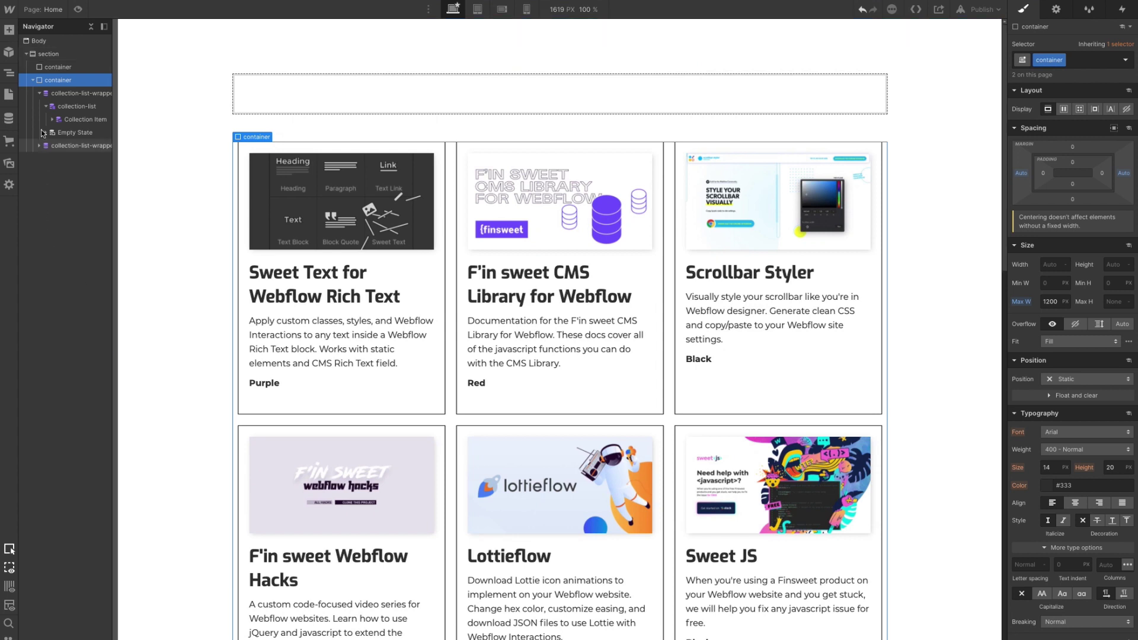
left_click(33, 80)
left_click(54, 68)
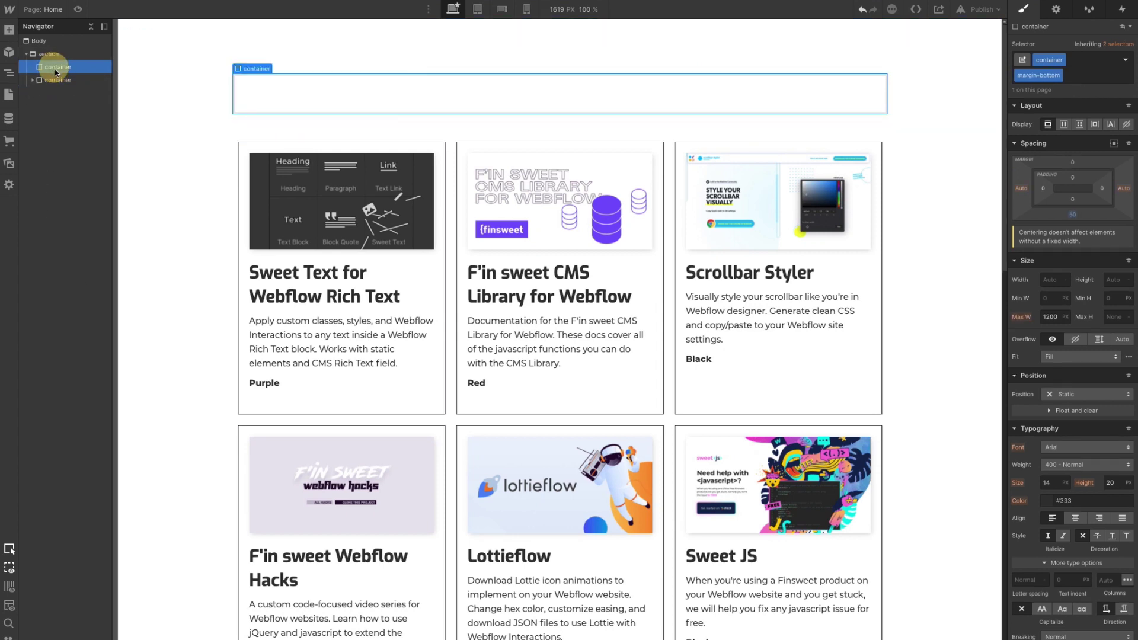
Add a Div Block inside the first container with a new filter-wrapper class
left_click(9, 30)
left_click_drag(44, 261, 91, 71)
left_click(1035, 59)
type("f")
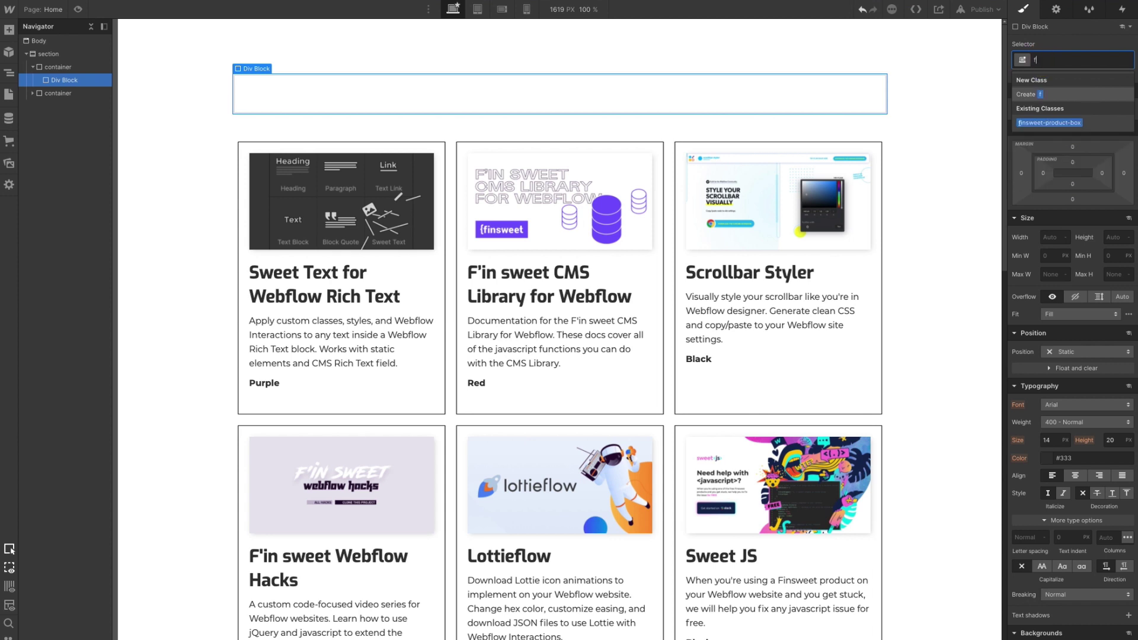
type("ilter-wrapper")
key("Return")
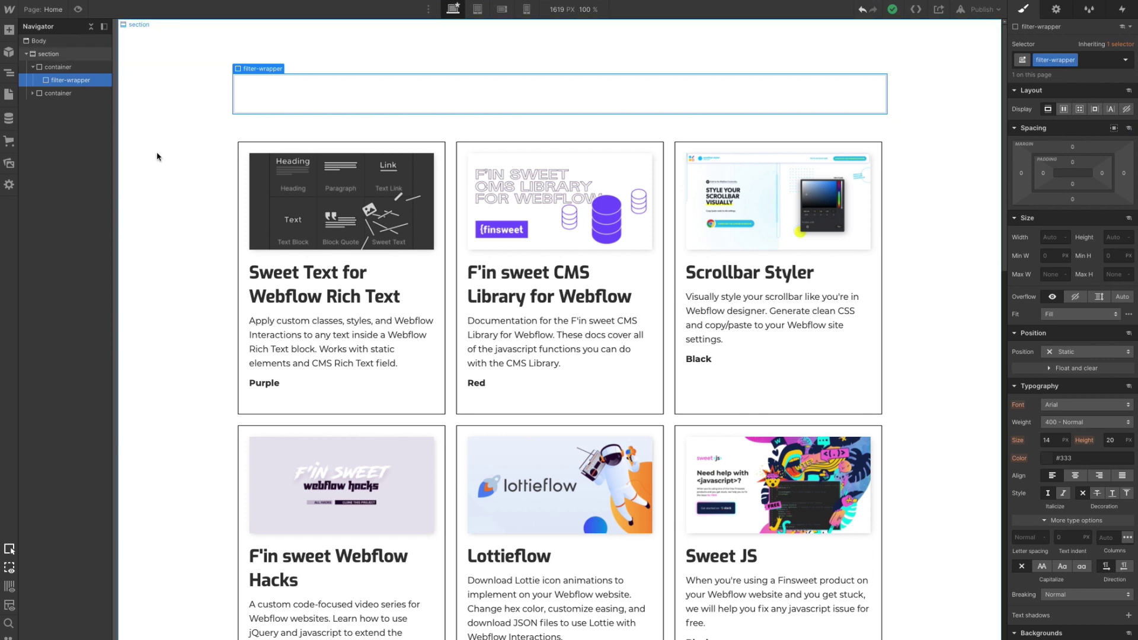
Drop a Button into filter-wrapper
left_click(9, 29)
left_click_drag(89, 307, 247, 104)
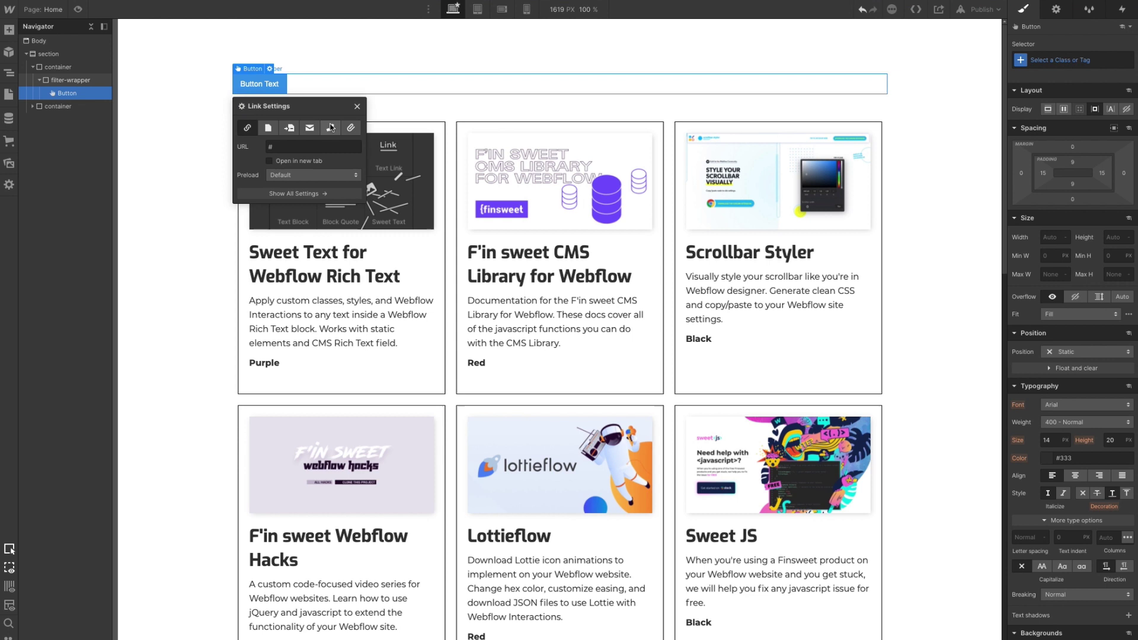
left_click(66, 80)
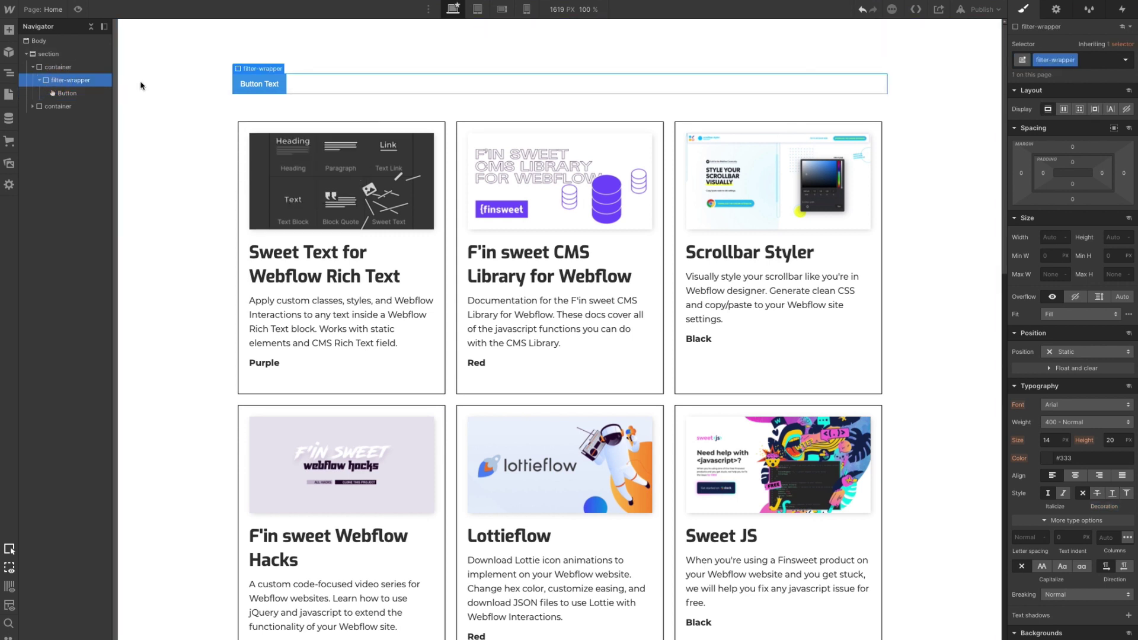
Centre-align filter-wrapper's content and give the button a new filter-button class
left_click(1075, 476)
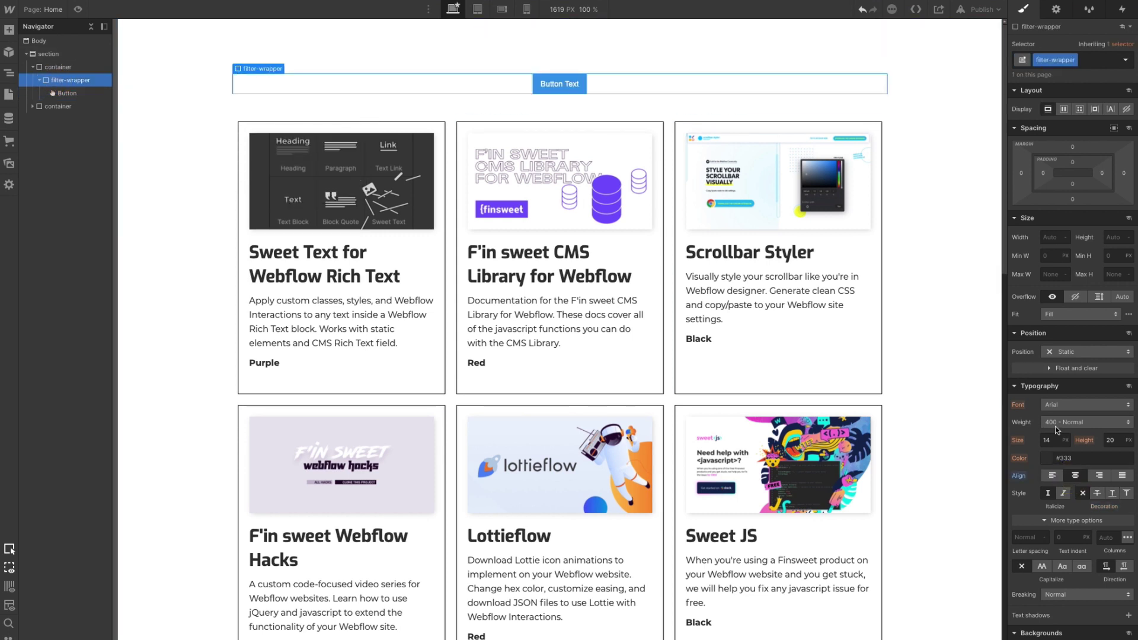
left_click(572, 88)
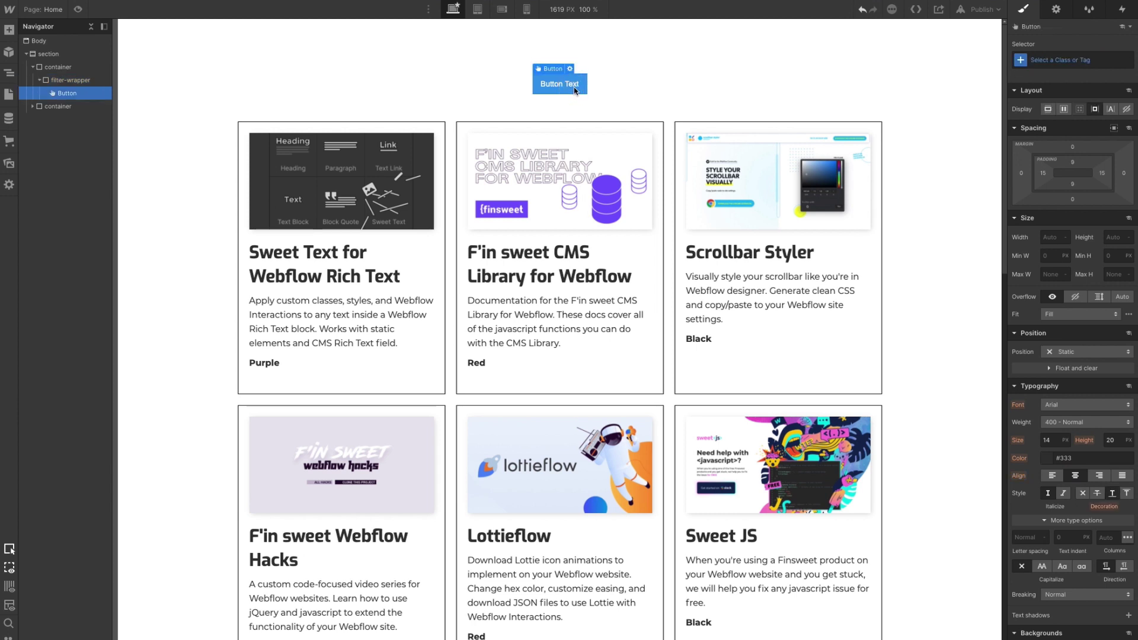
left_click(1075, 60)
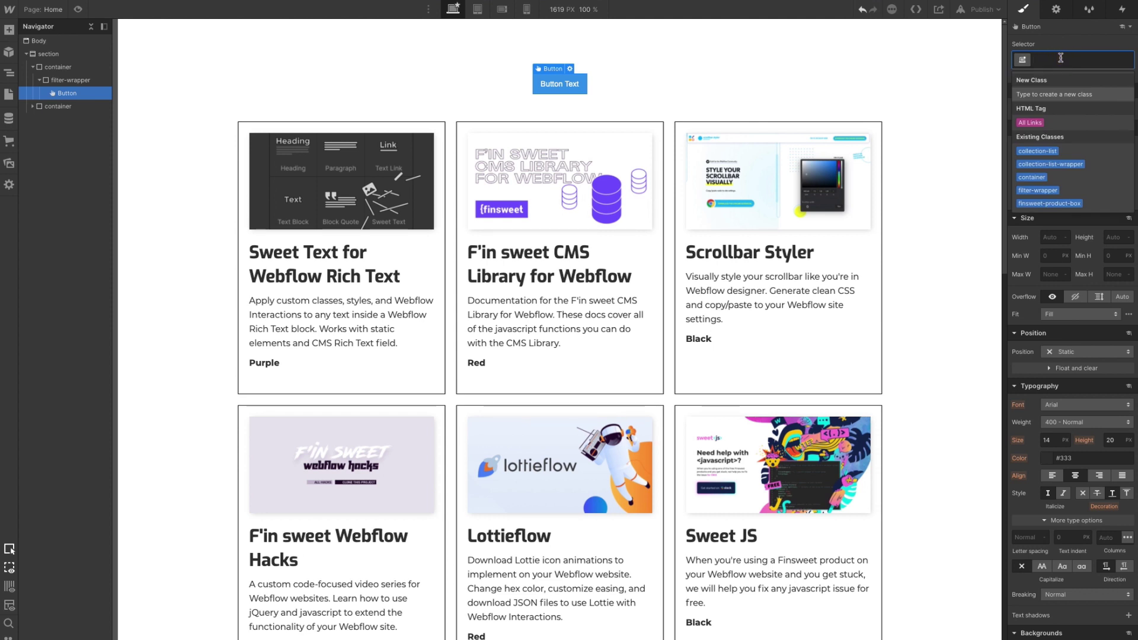
type("filter-")
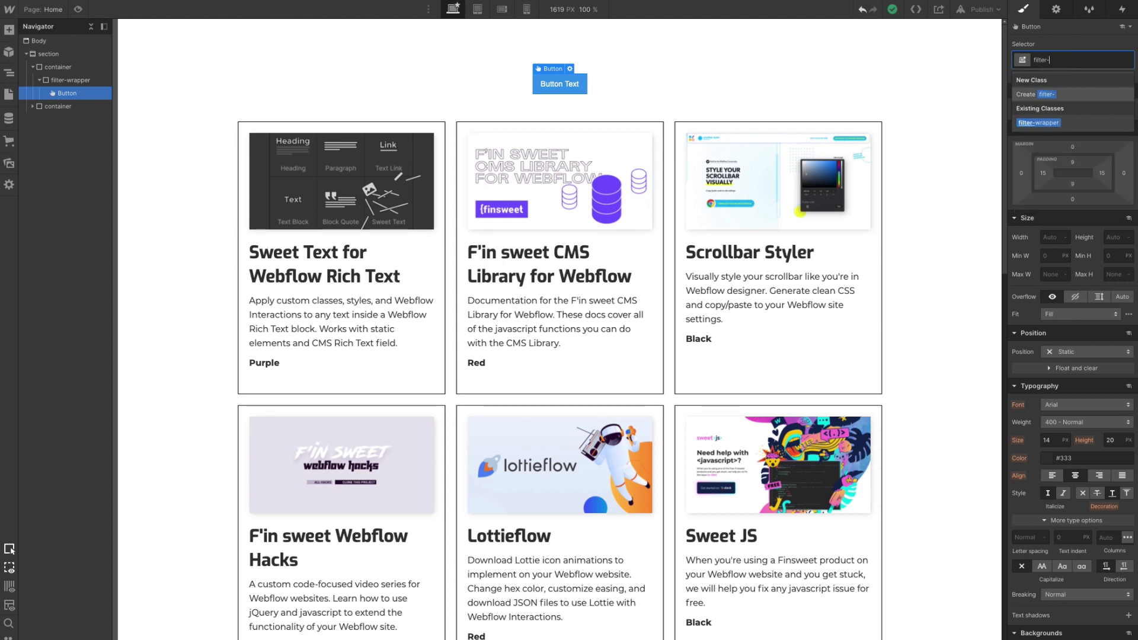
type("button")
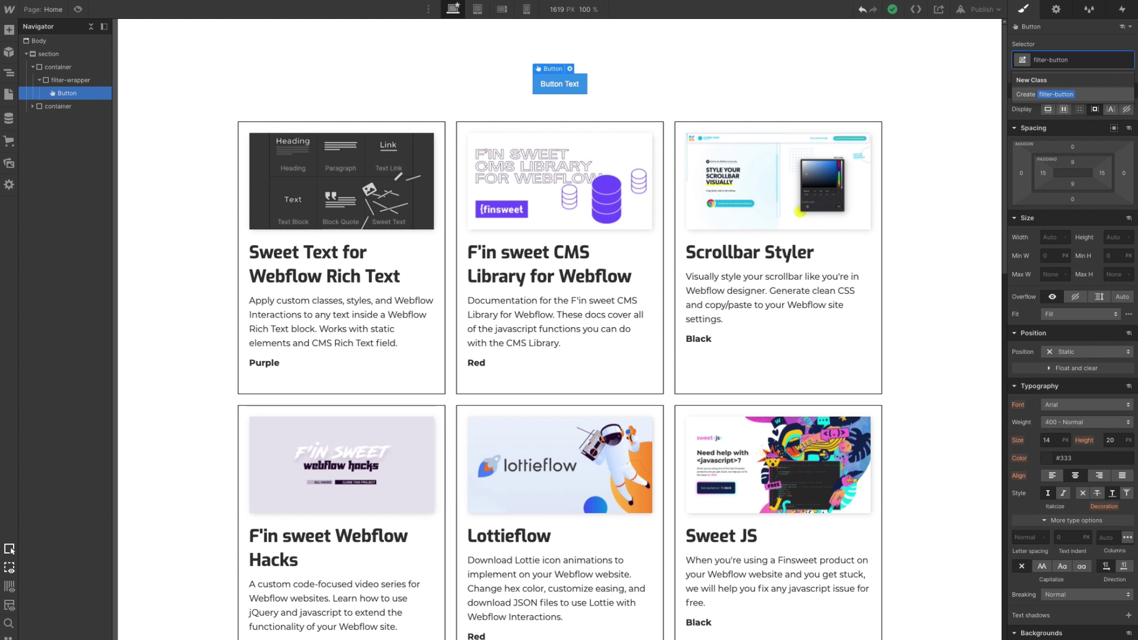
key("Return")
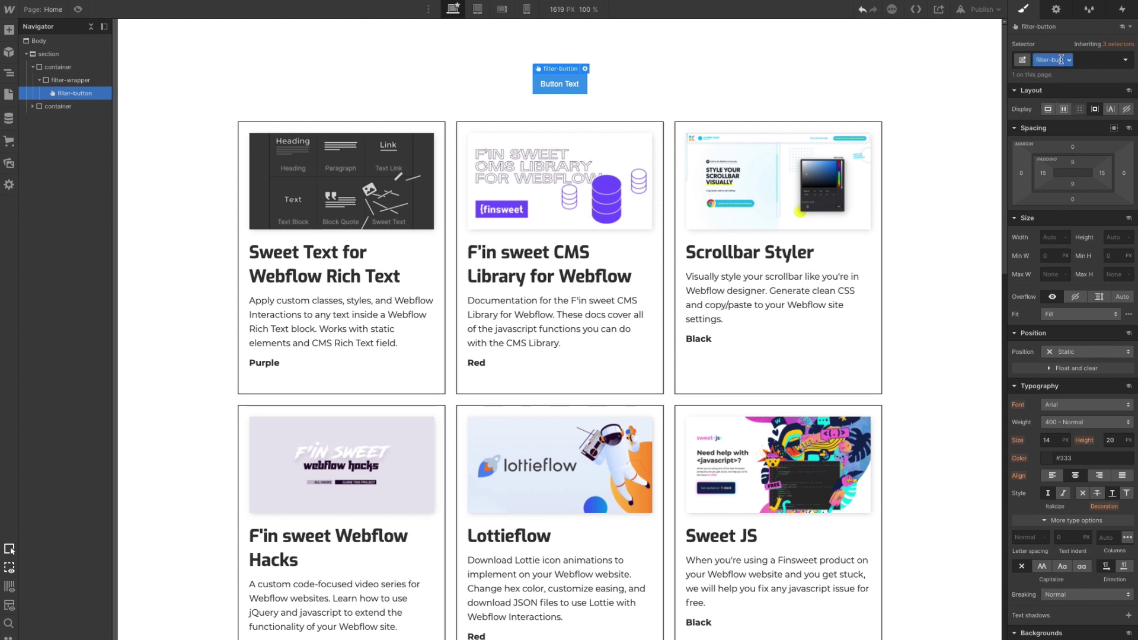
Replace the button label 'Button Text' with 'Purple'
double_click(546, 84)
left_click(546, 84)
double_click(546, 85)
left_click(546, 85)
double_click(545, 85)
key("BackSpace")
type("Purple")
left_click(611, 94)
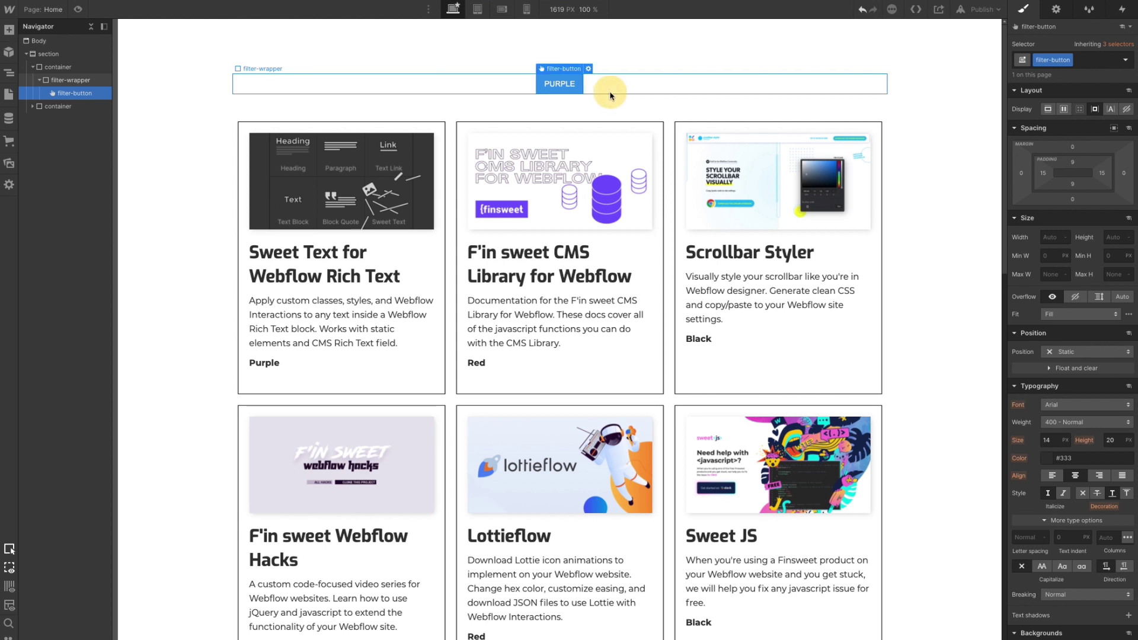
scroll(1058, 326, "down", 2)
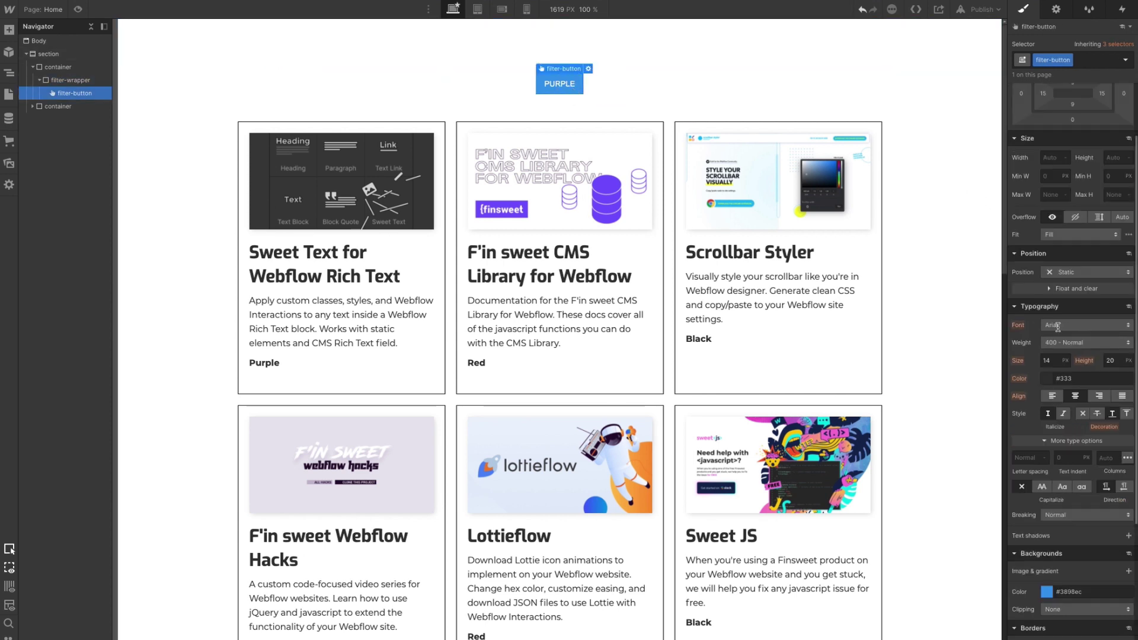
Save a Blue Violet colour swatch and make it the button's text colour
scroll(1057, 326, "down", 2)
left_click(1047, 523)
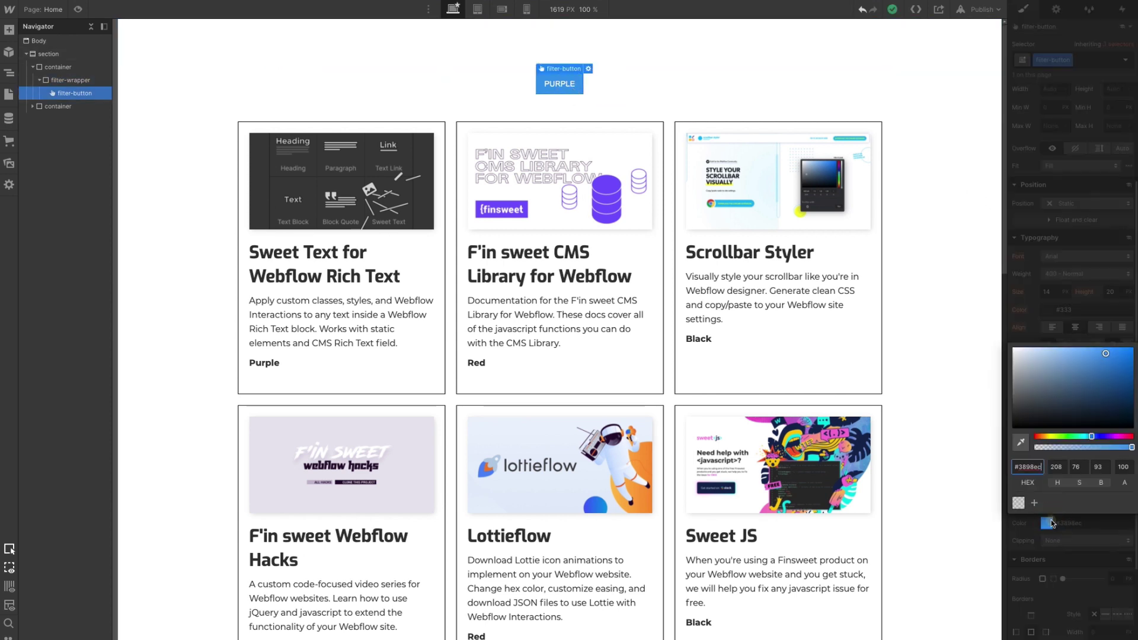
left_click_drag(1097, 439, 1108, 437)
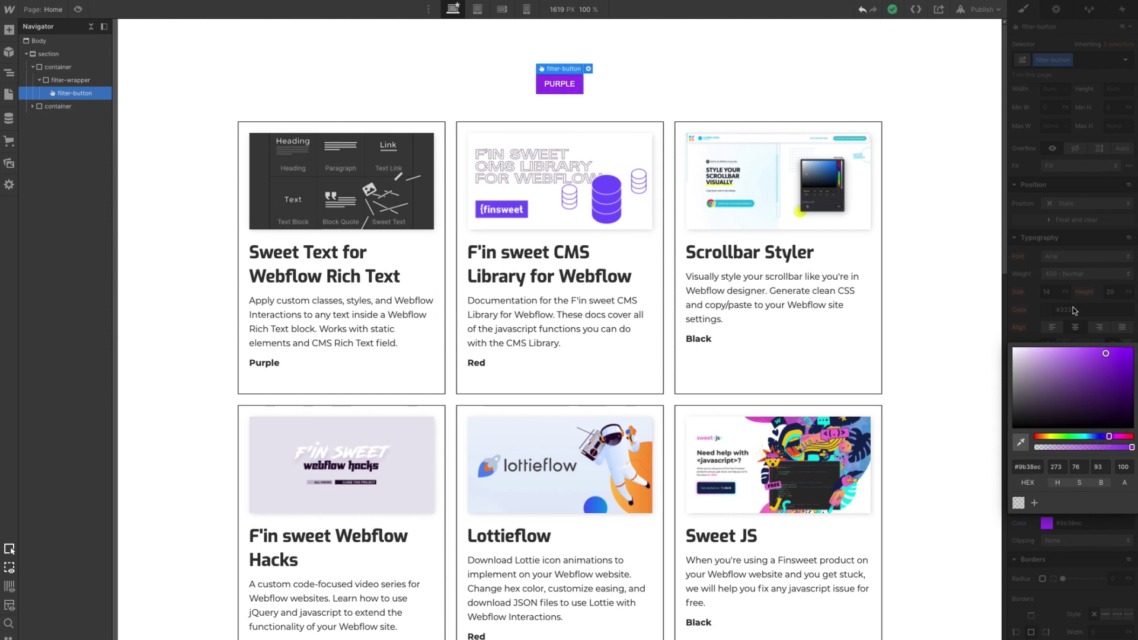
left_click(1073, 307)
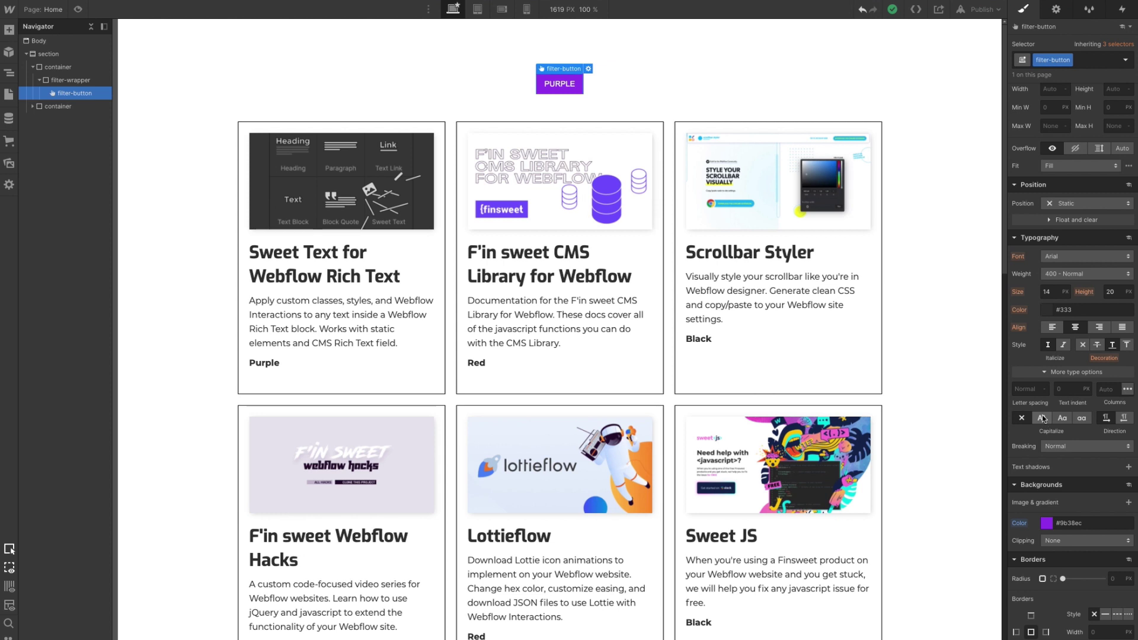
left_click(1047, 312)
left_click(1028, 443)
left_click(1076, 522)
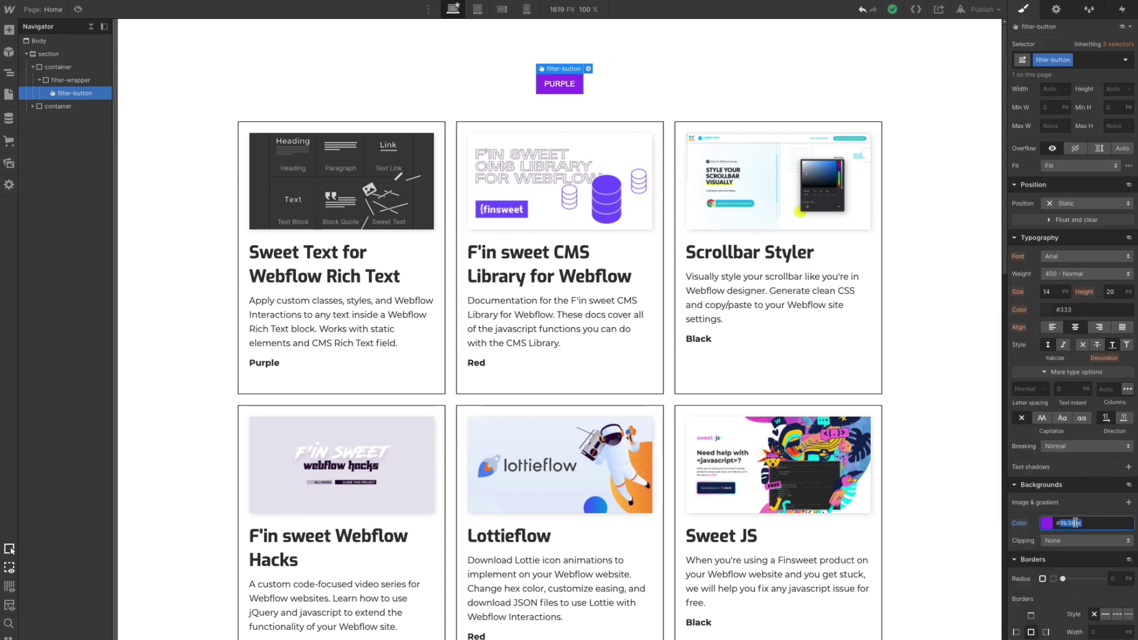
left_click(1052, 313)
left_click(1041, 319)
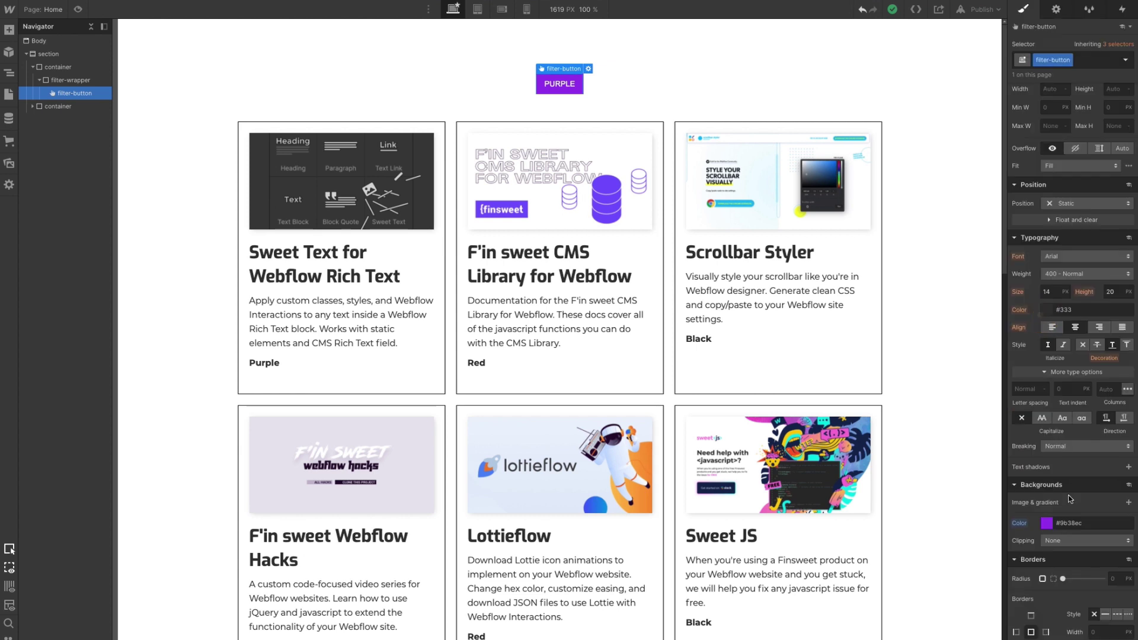
left_click(1047, 523)
left_click(1036, 504)
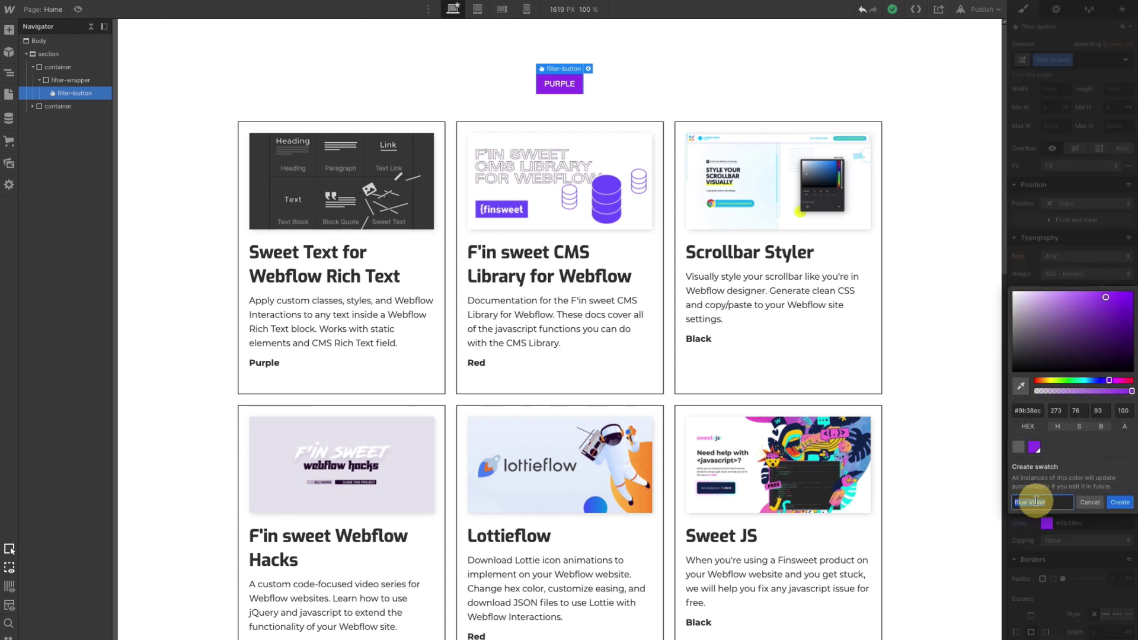
left_click(1113, 505)
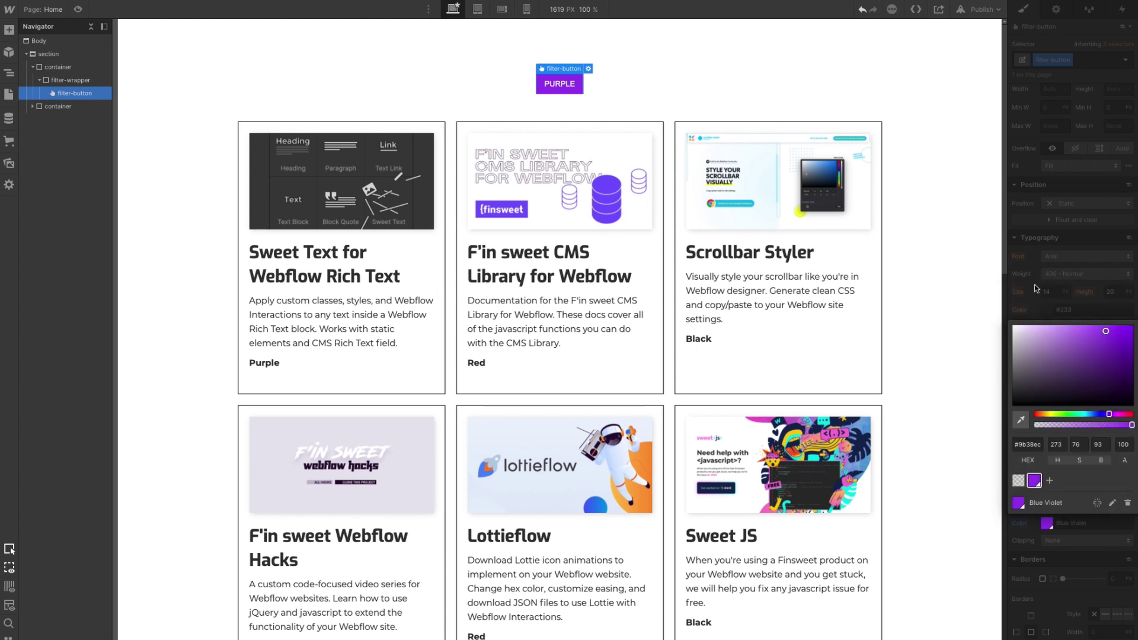
left_click(1029, 286)
left_click(1048, 312)
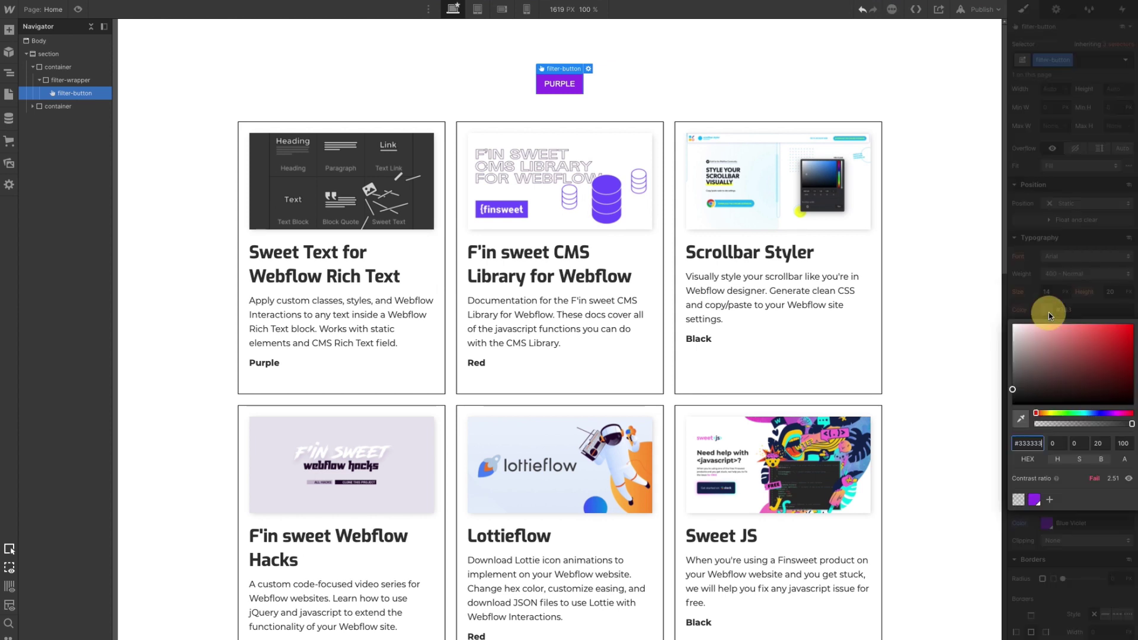
left_click(1035, 502)
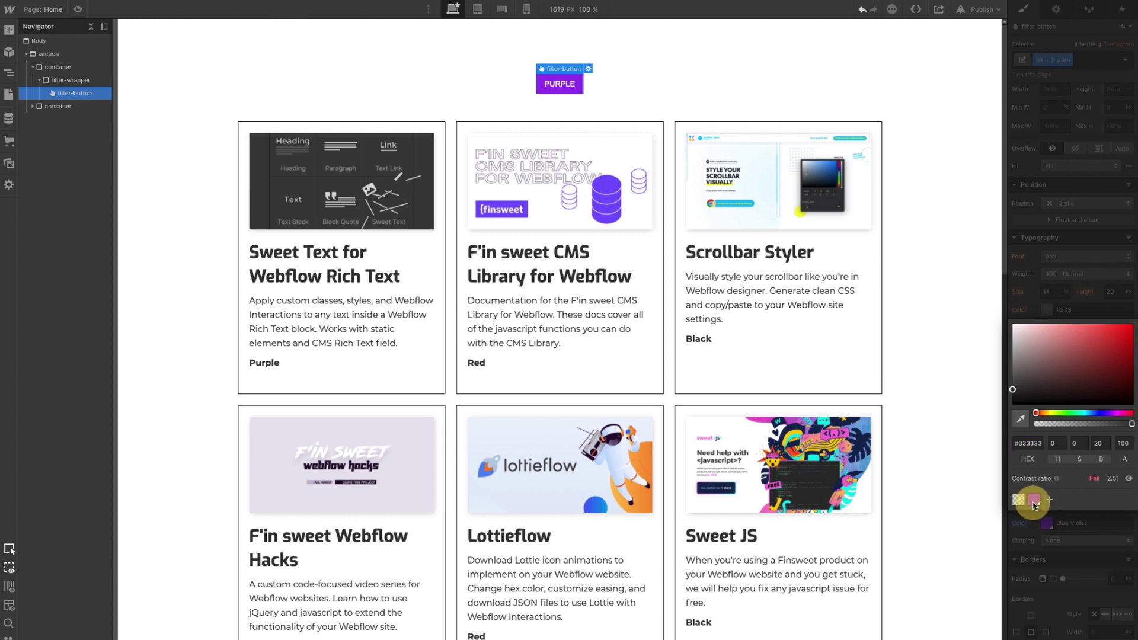
left_click(1024, 313)
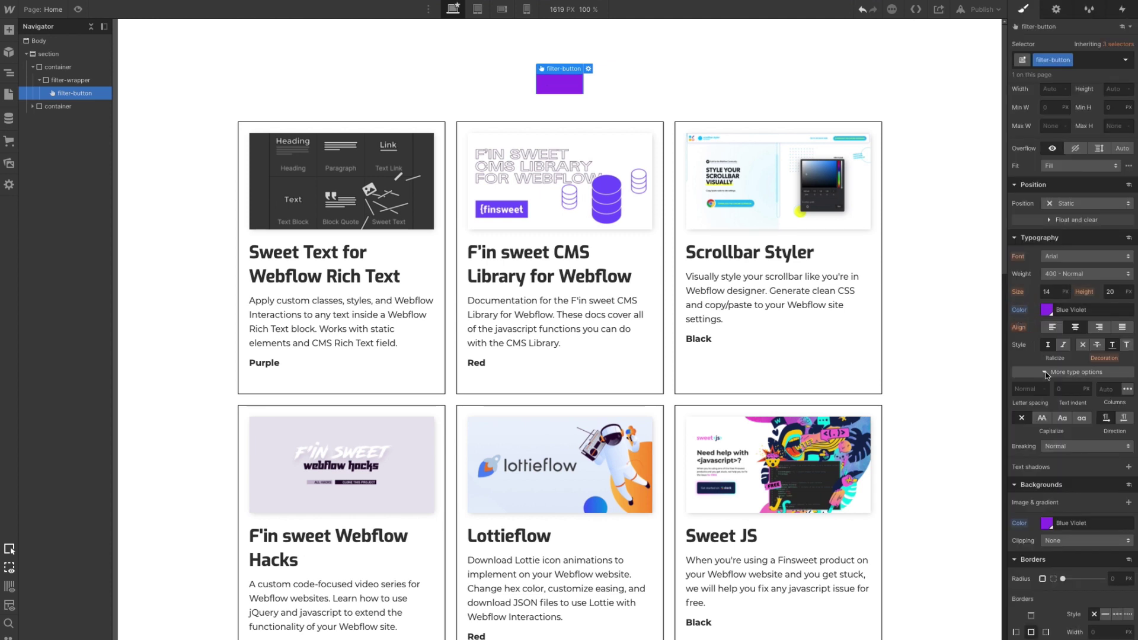
Make the button background transparent with a solid Blue Violet border
scroll(1048, 478, "down", 2)
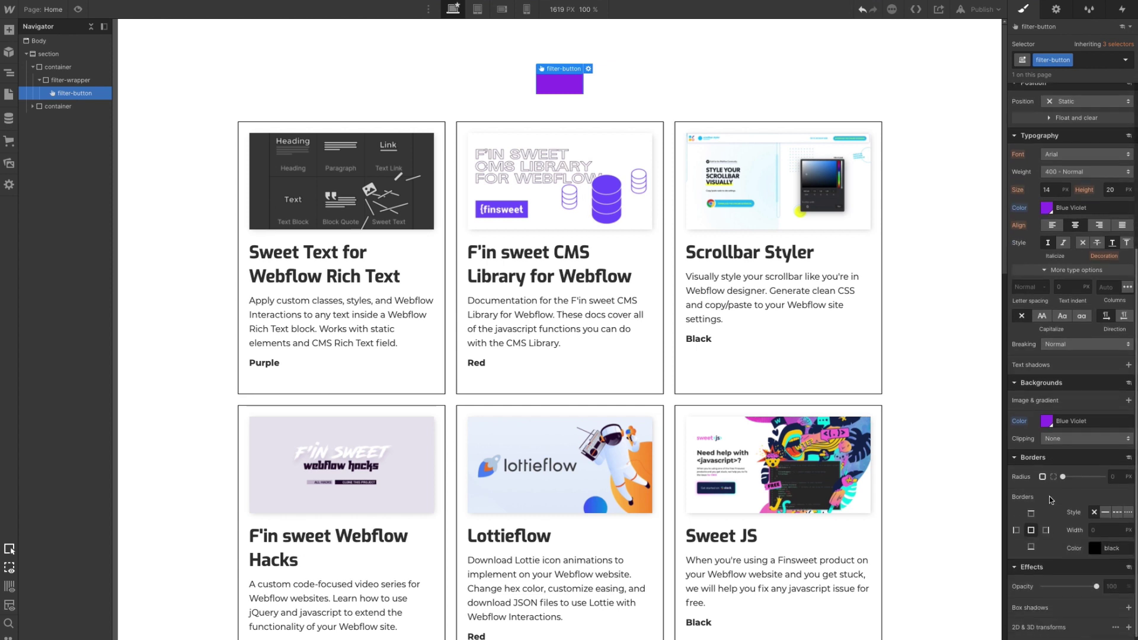
left_click(1047, 422)
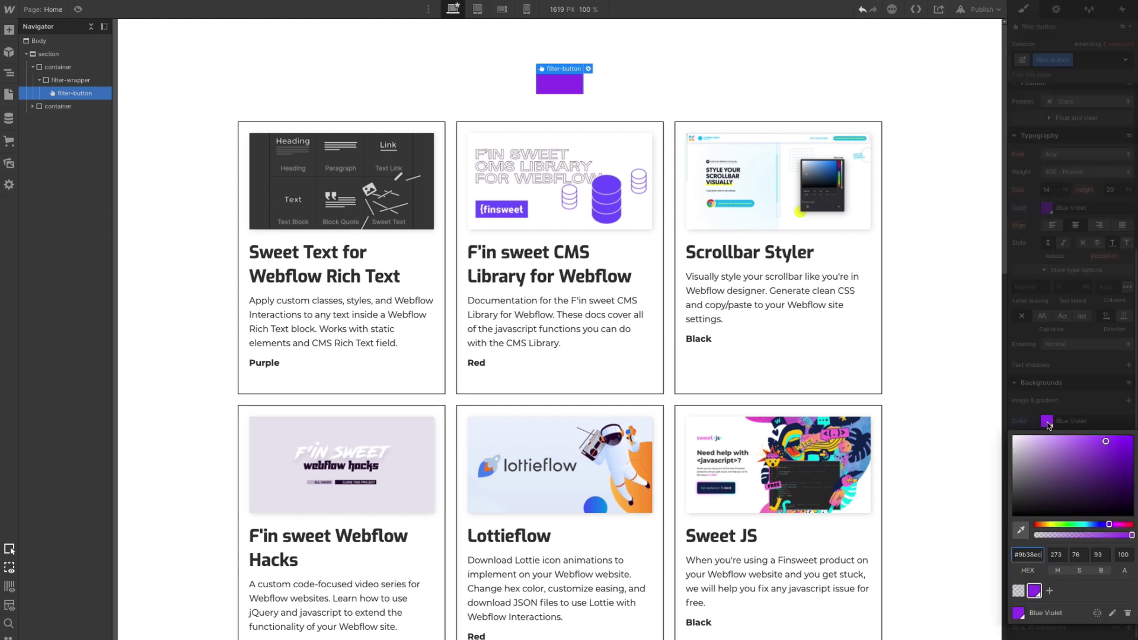
left_click(1018, 591)
left_click(1022, 409)
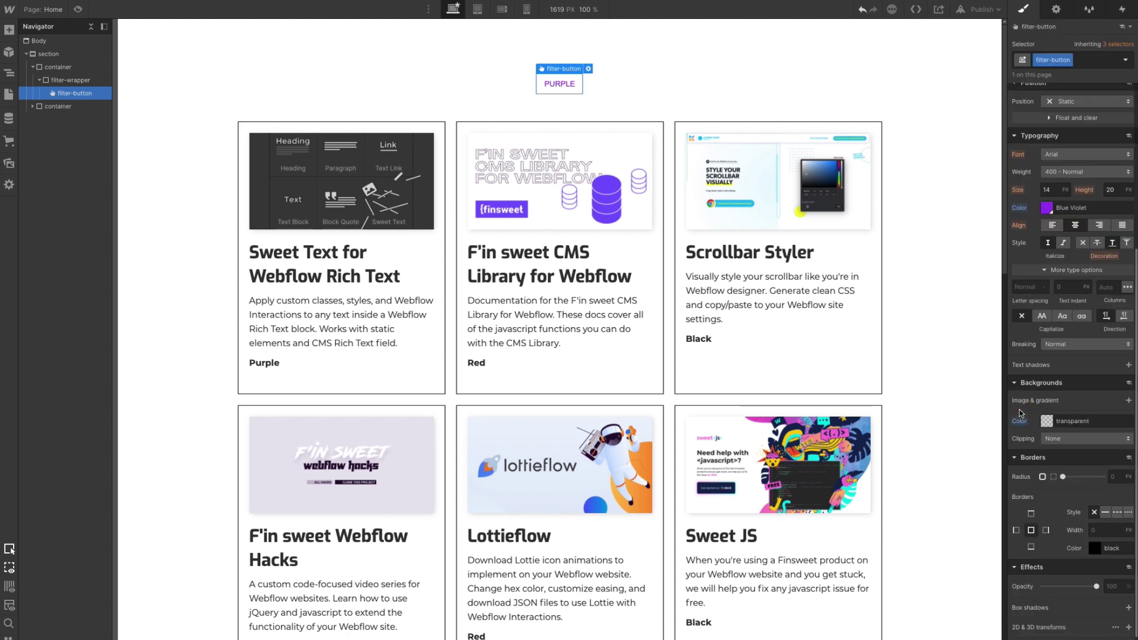
scroll(1042, 474, "down", 1)
left_click(1106, 461)
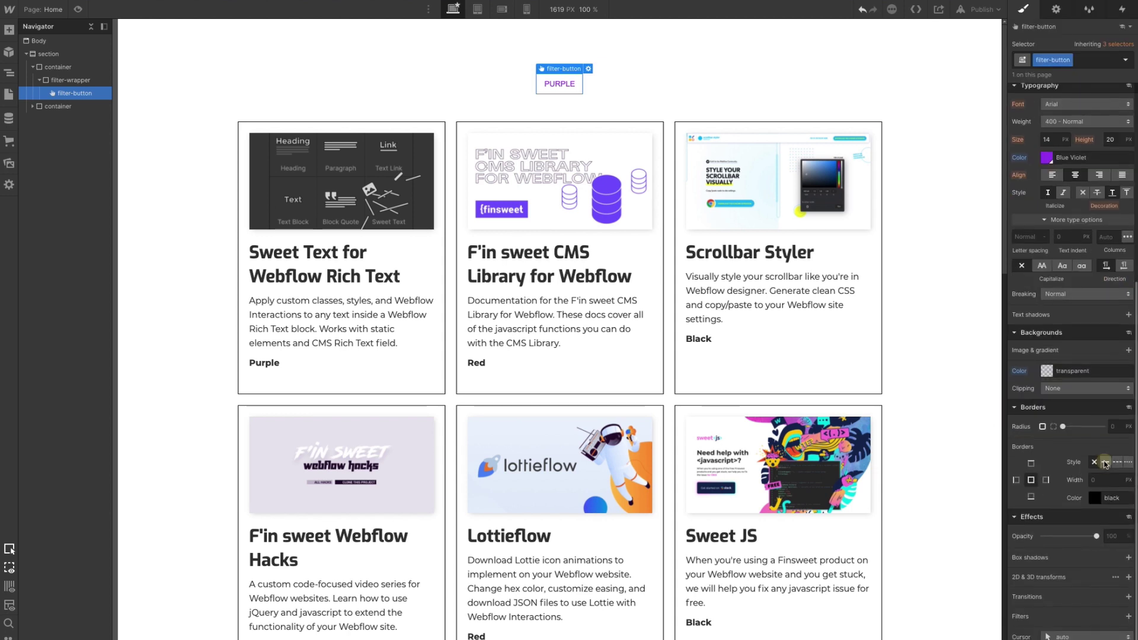
left_click(1095, 498)
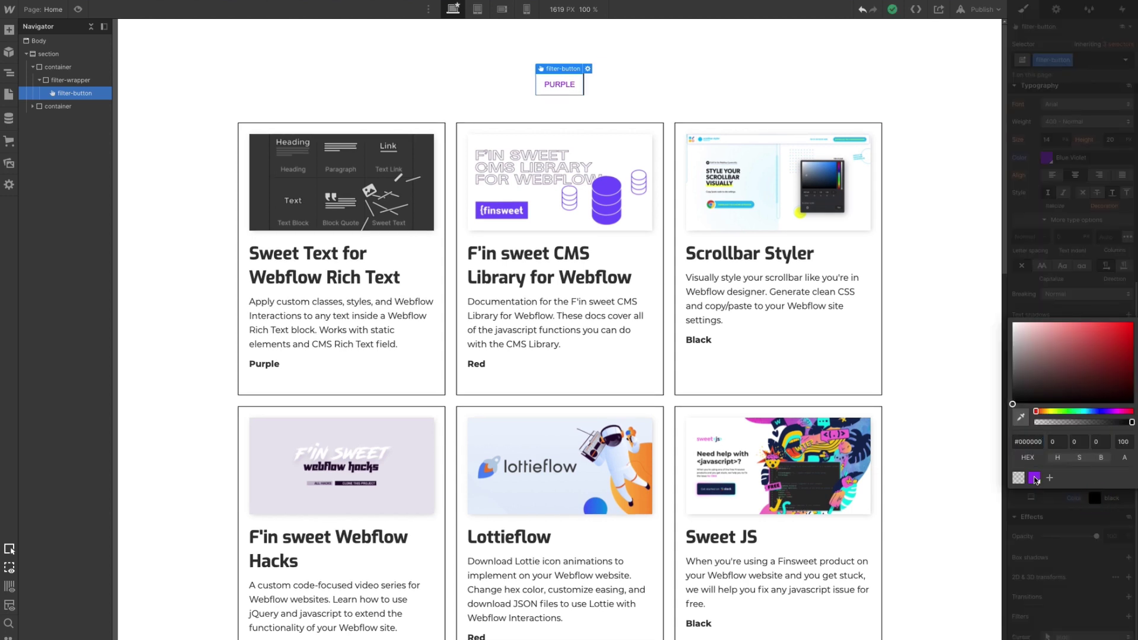
left_click(1039, 482)
left_click(952, 222)
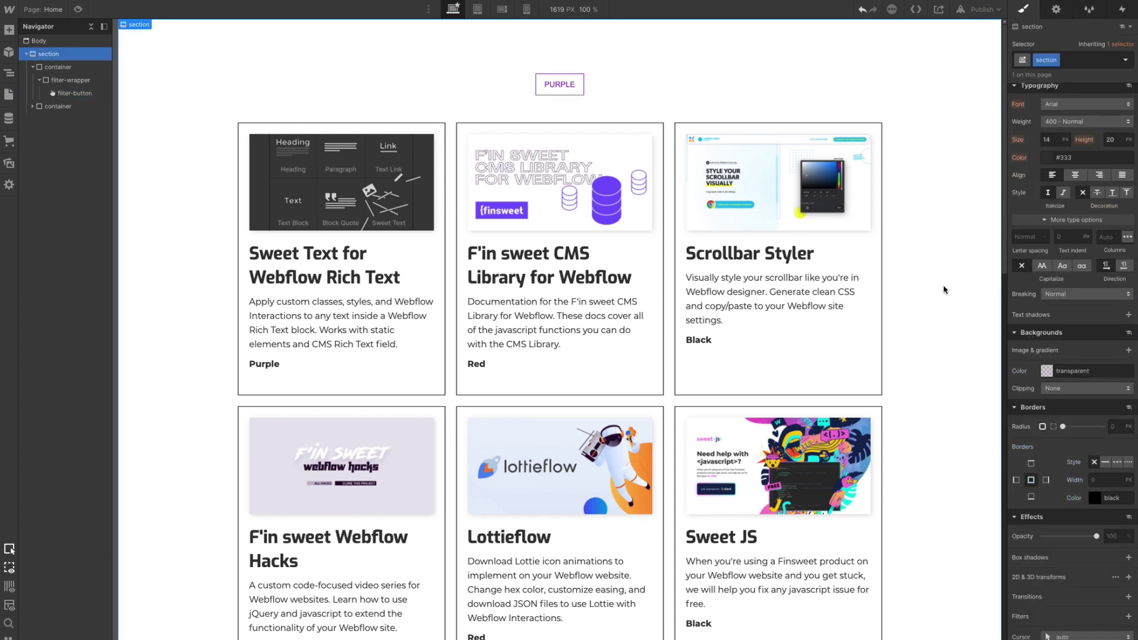
Set the button text to 16 px Montserrat 700 Bold and the border width to 2 px
left_click(561, 87)
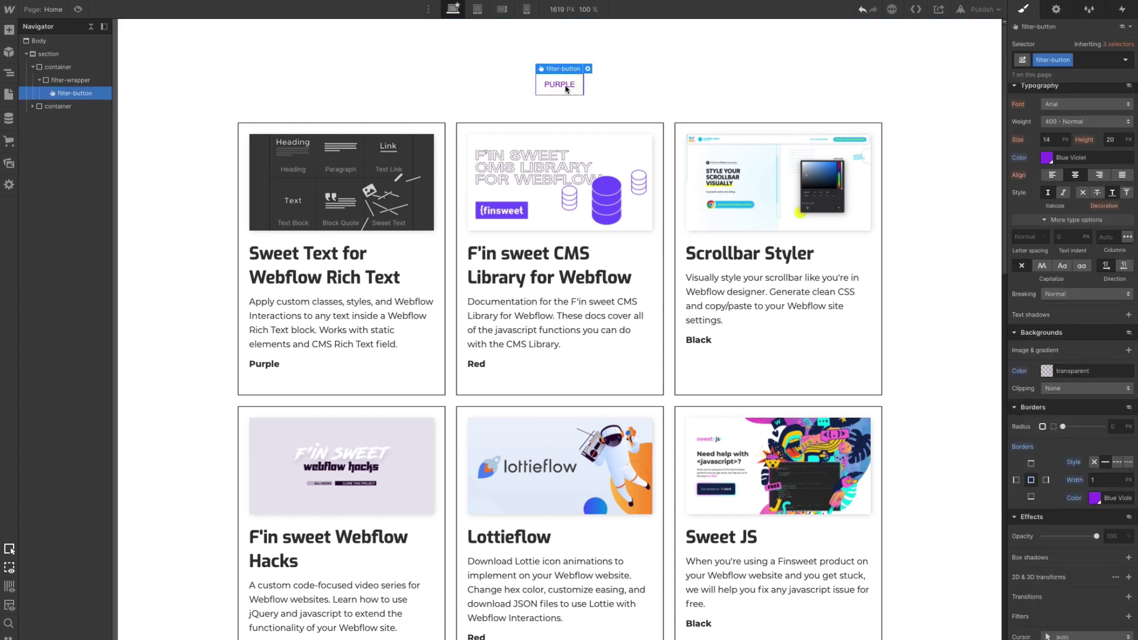
left_click(1047, 139)
type("16")
left_click(1085, 103)
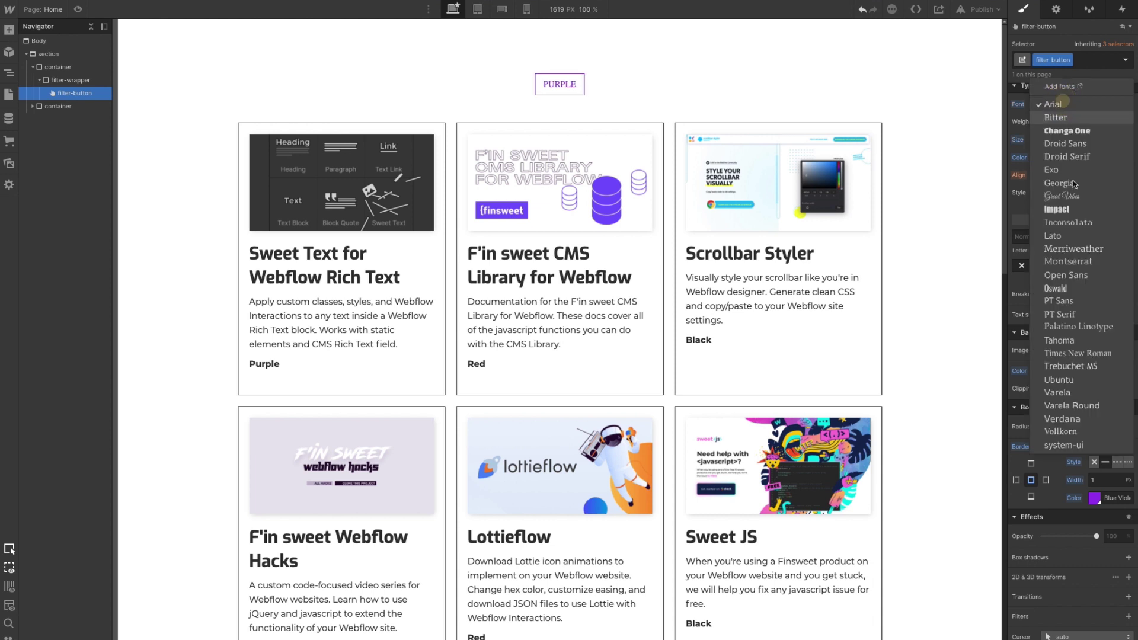
left_click(1089, 262)
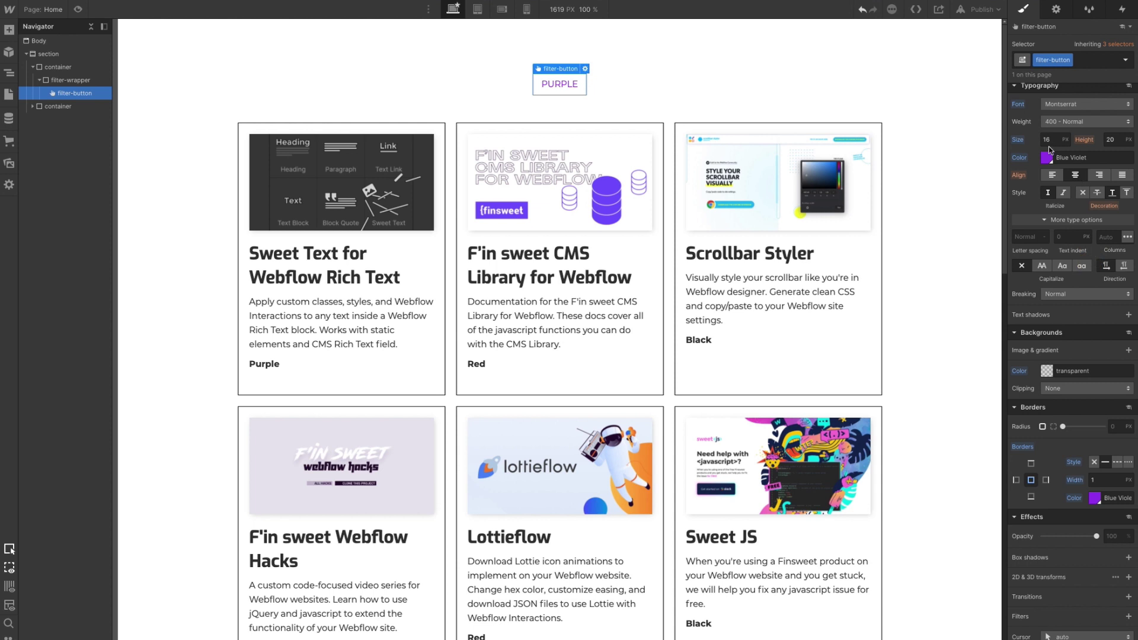
left_click(1046, 122)
left_click(1061, 161)
left_click(1098, 478)
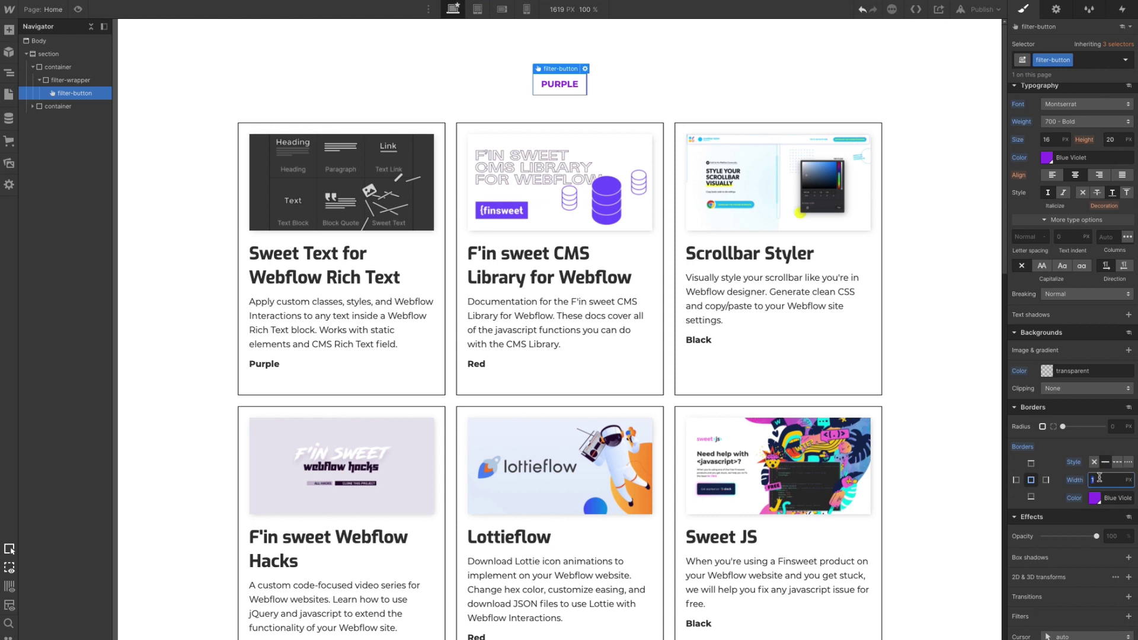
type("2")
left_click(623, 73)
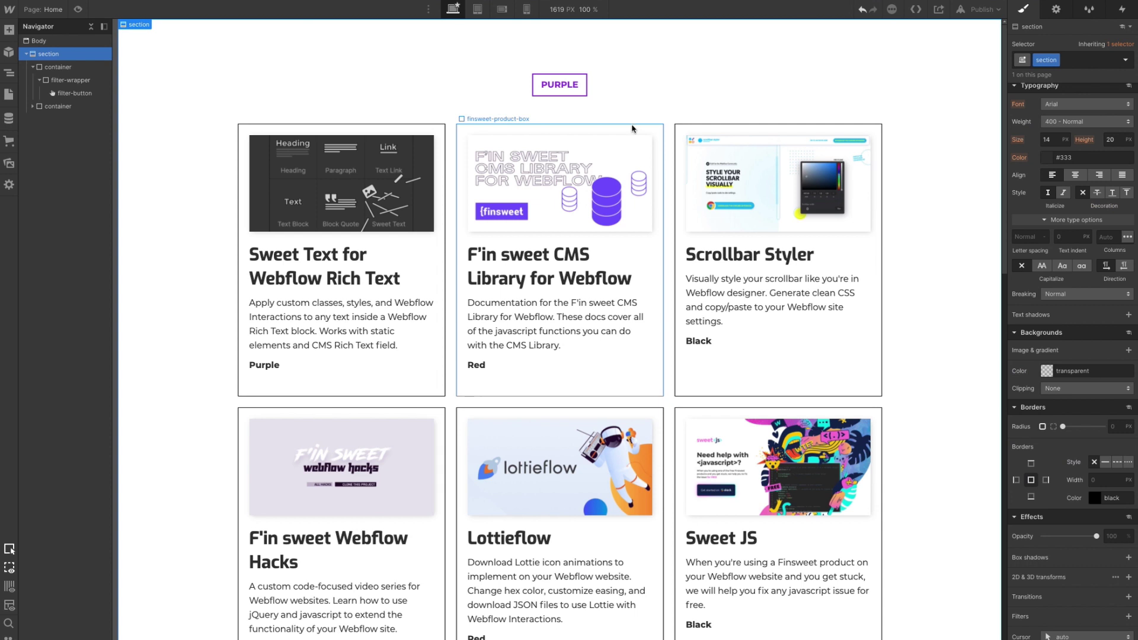
left_click(563, 94)
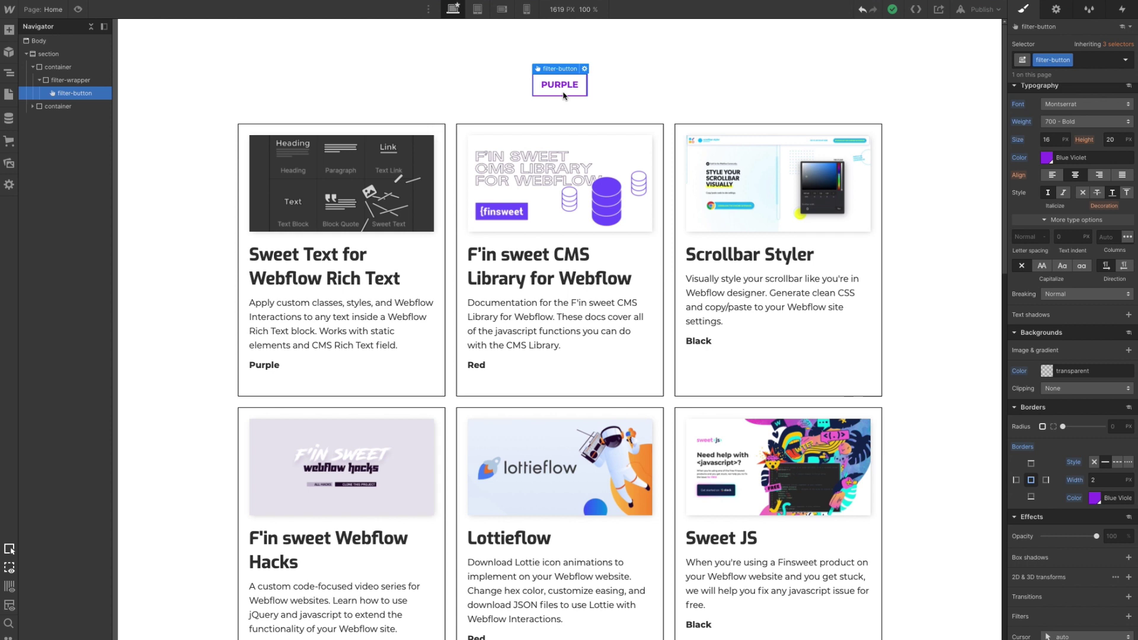
Duplicate the PURPLE button twice and give the buttons 10 px left and right margins
key("ctrl+d")
key("ctrl+d")
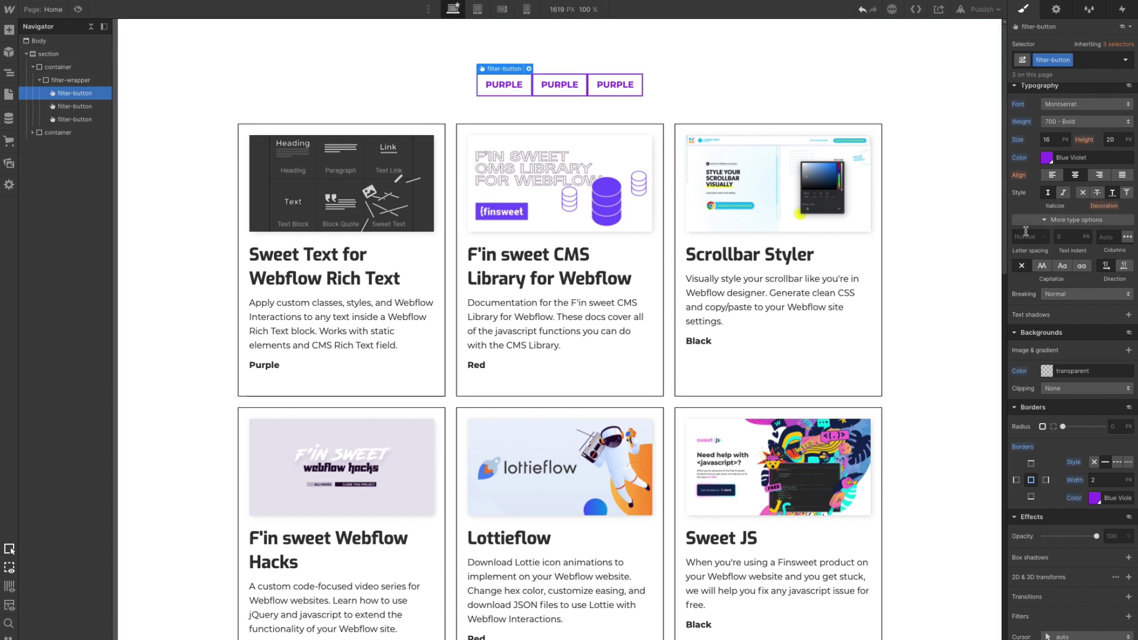
scroll(1060, 238, "up", 5)
left_click_drag(1021, 173, 1018, 163)
left_click_drag(1123, 173, 1120, 166)
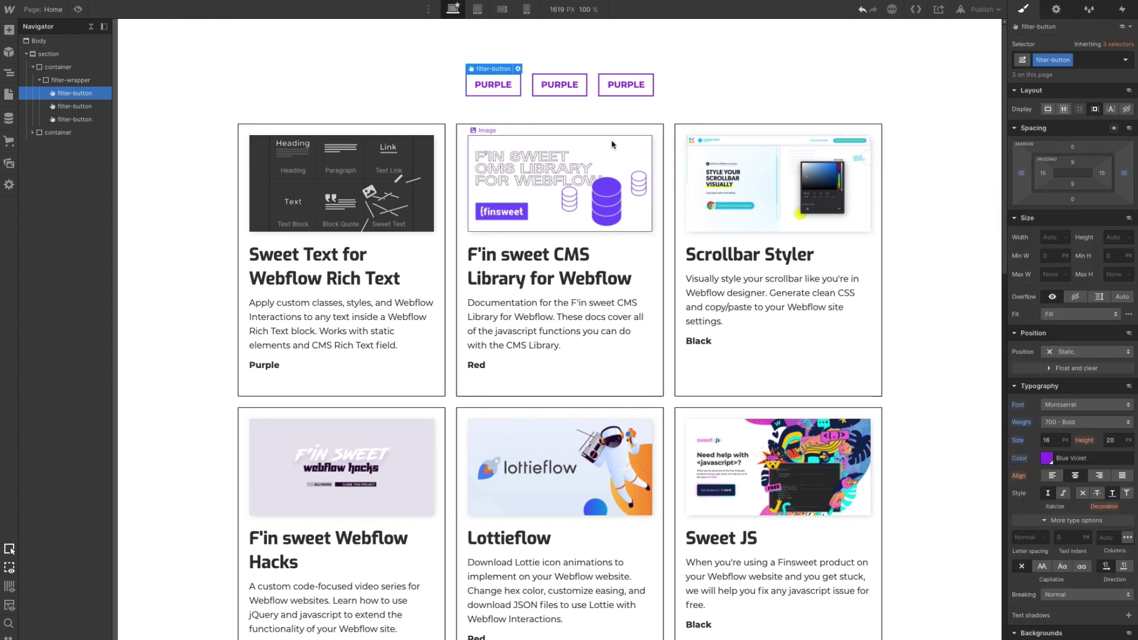
left_click(565, 85)
left_click(617, 85)
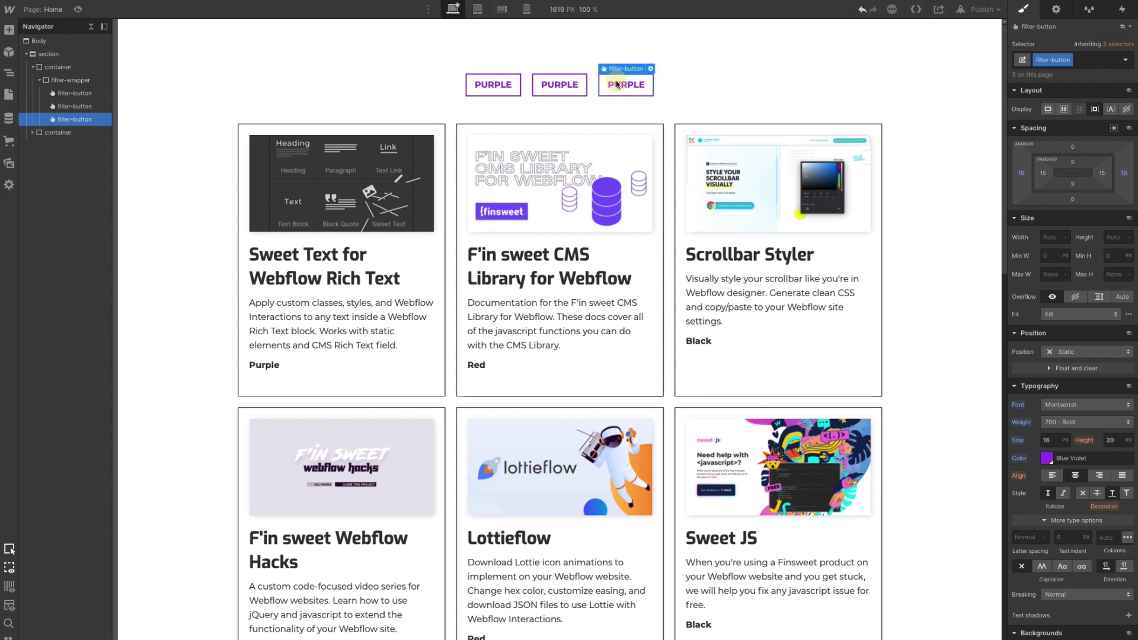
left_click(498, 83)
left_click(547, 80)
left_click(621, 85)
left_click(560, 84)
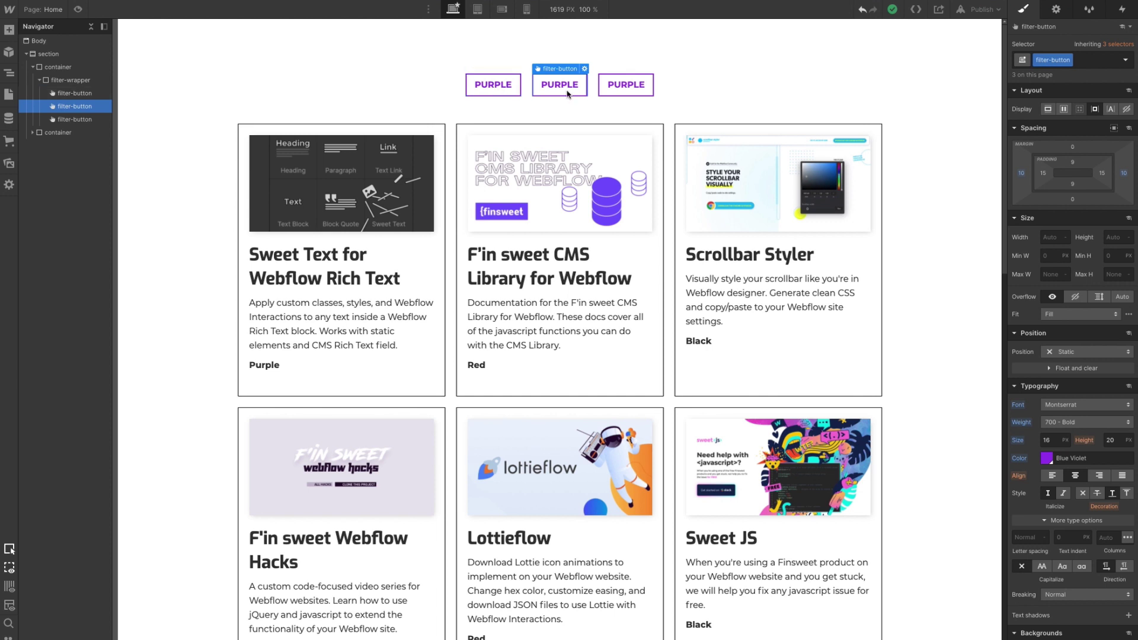
Add a 'purple' combo class to the first filter button
left_click(498, 85)
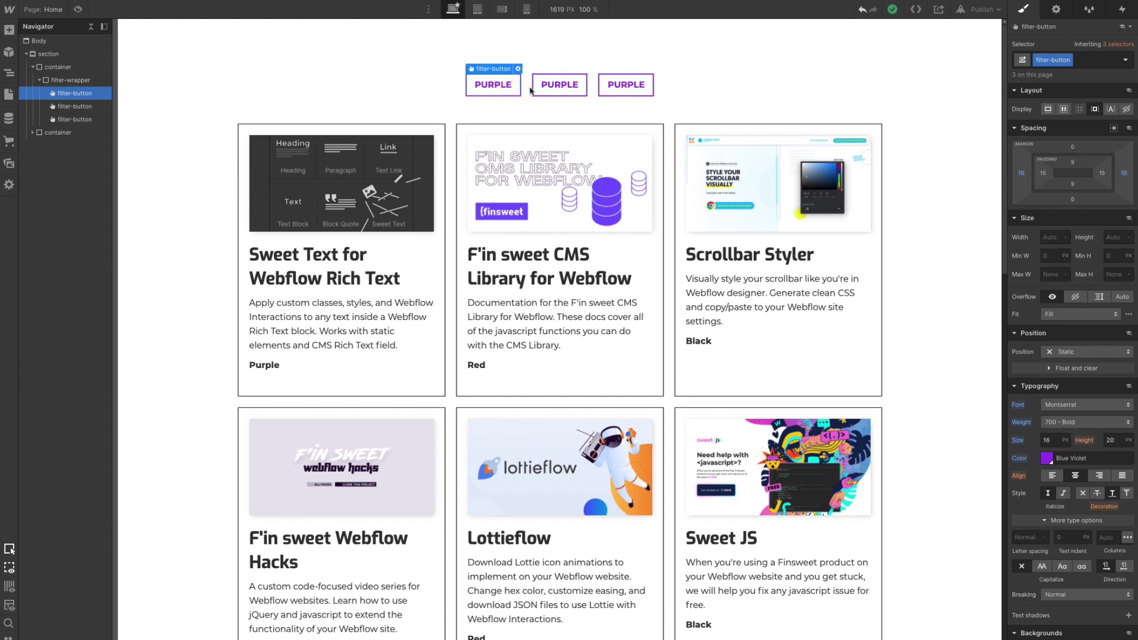
left_click(1080, 60)
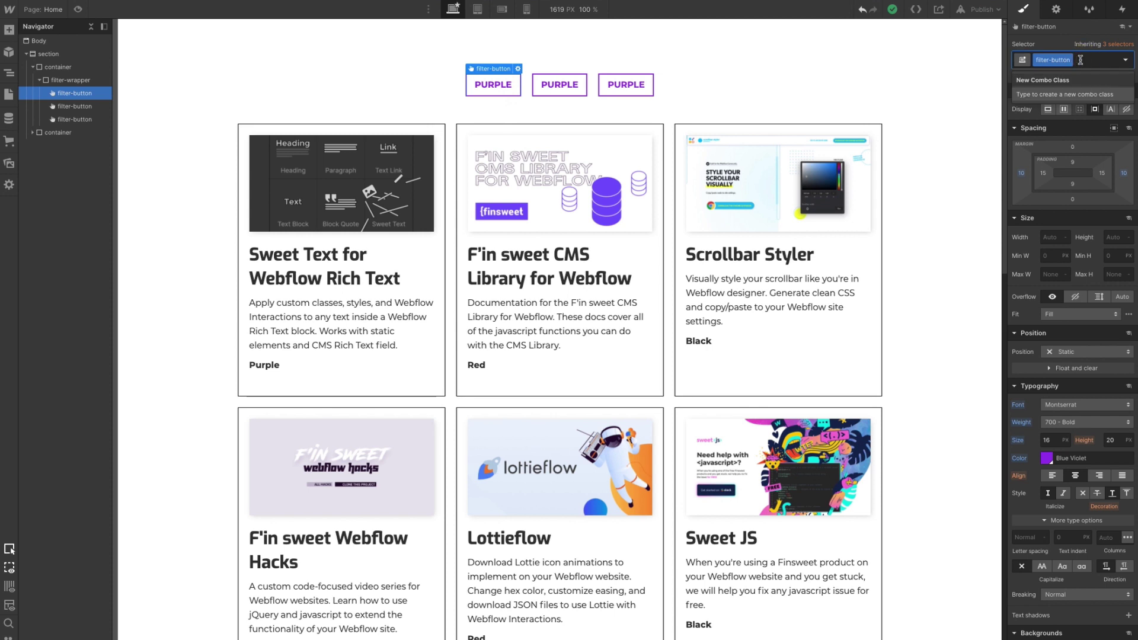
type("purple")
key("Return")
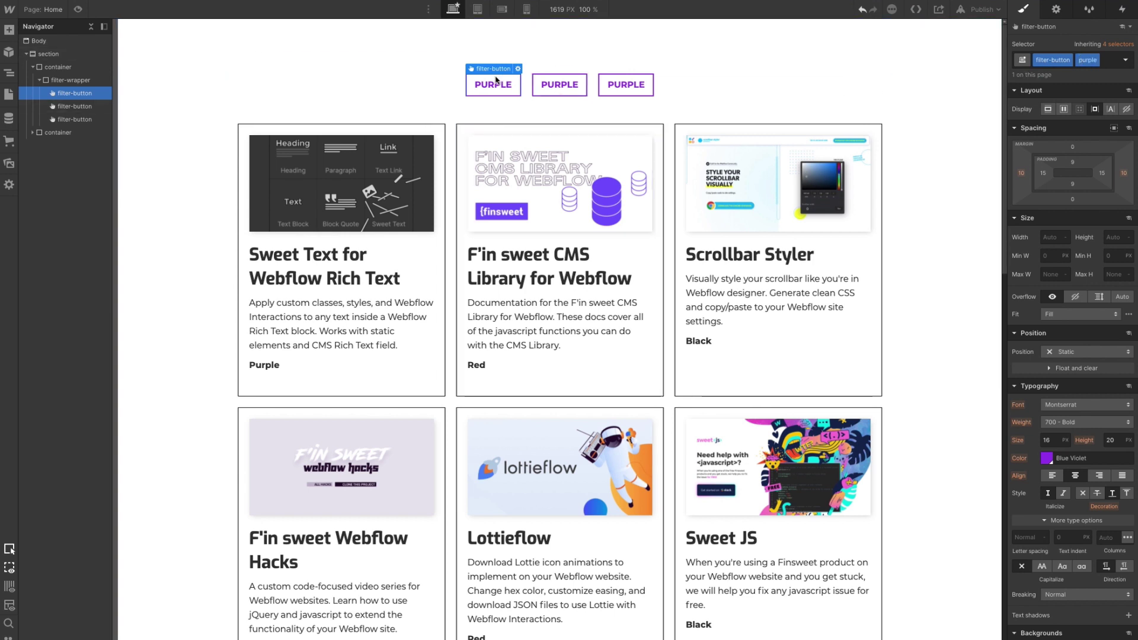
Give the second button a 'red' combo class with red text saved as a Crimson swatch
left_click(558, 81)
left_click(1086, 61)
type("red")
key("Return")
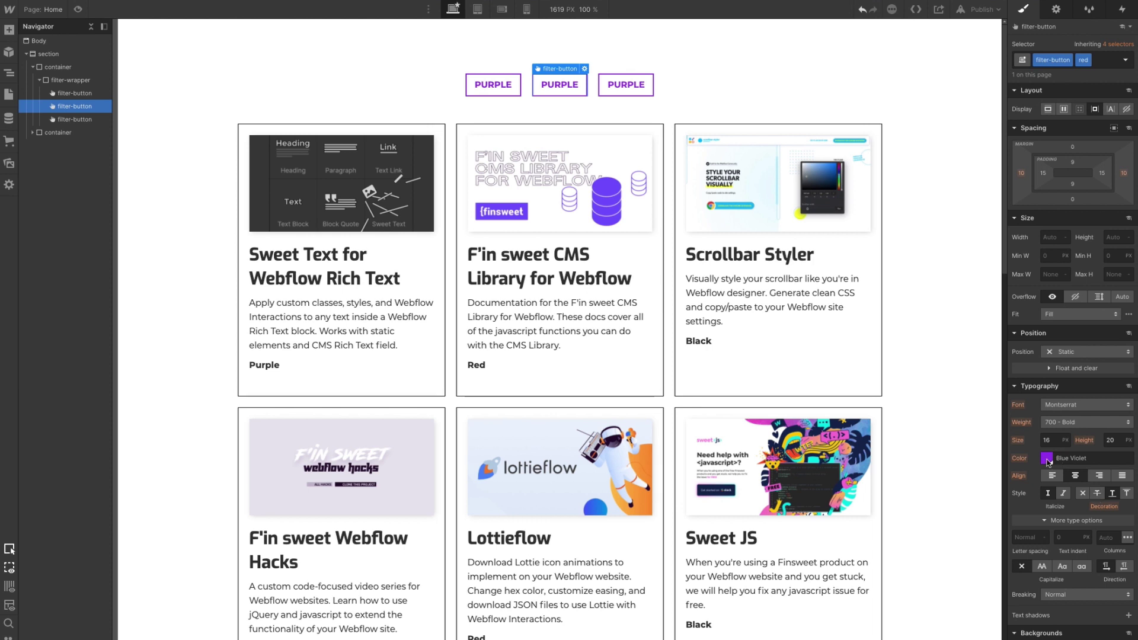
left_click(1046, 459)
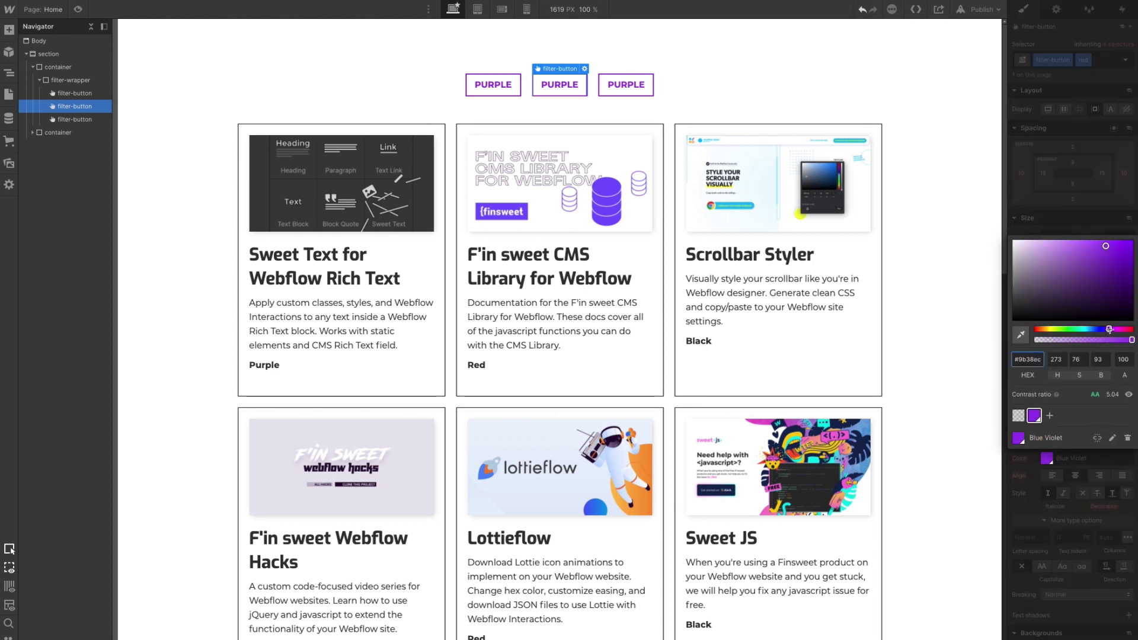
left_click_drag(1109, 330, 1134, 330)
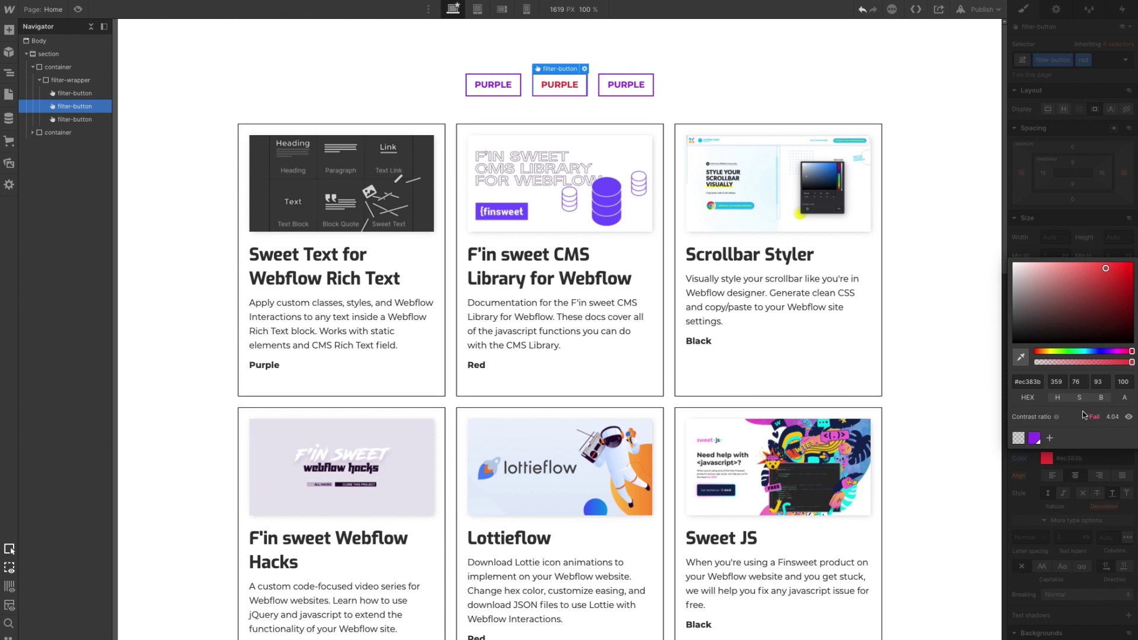
left_click(1050, 439)
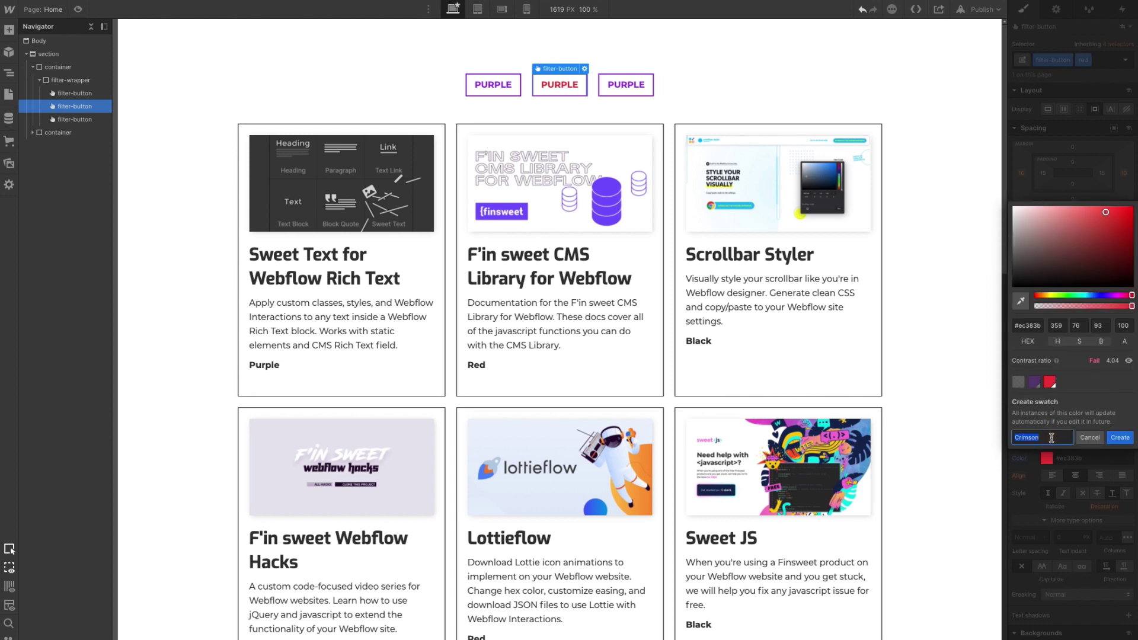
left_click(1119, 437)
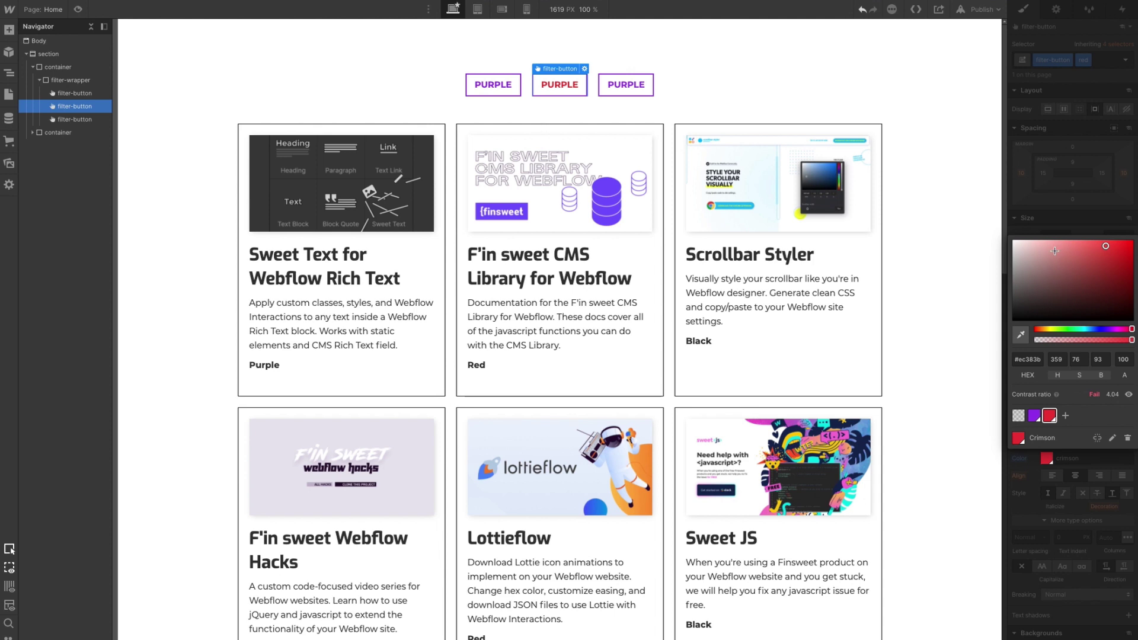
left_click(1067, 211)
Set the second button's border colour to Crimson and relabel it RED
scroll(1059, 487, "down", 5)
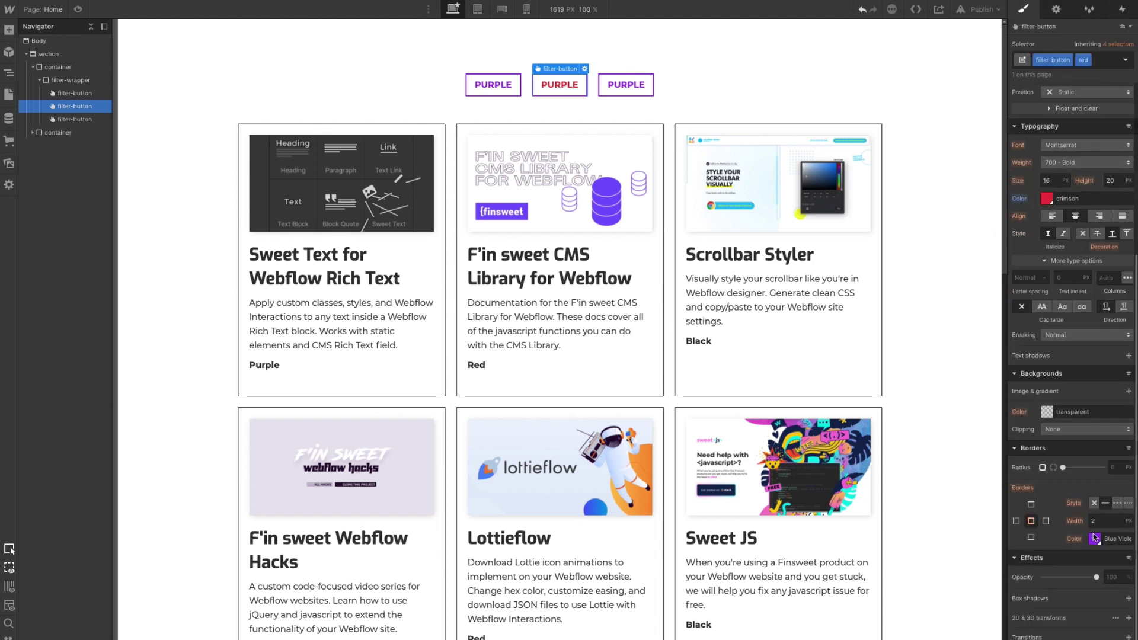
left_click(1095, 539)
left_click(1050, 496)
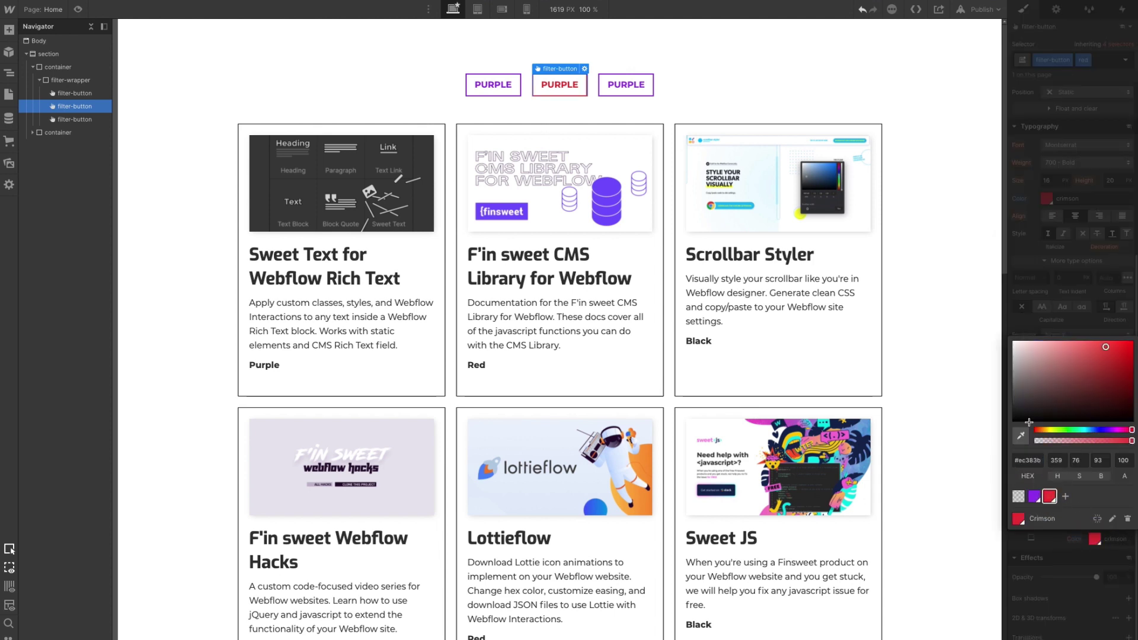
double_click(562, 87)
type("RED")
key("Escape")
Add a 'black' combo class to the third filter button
left_click(617, 89)
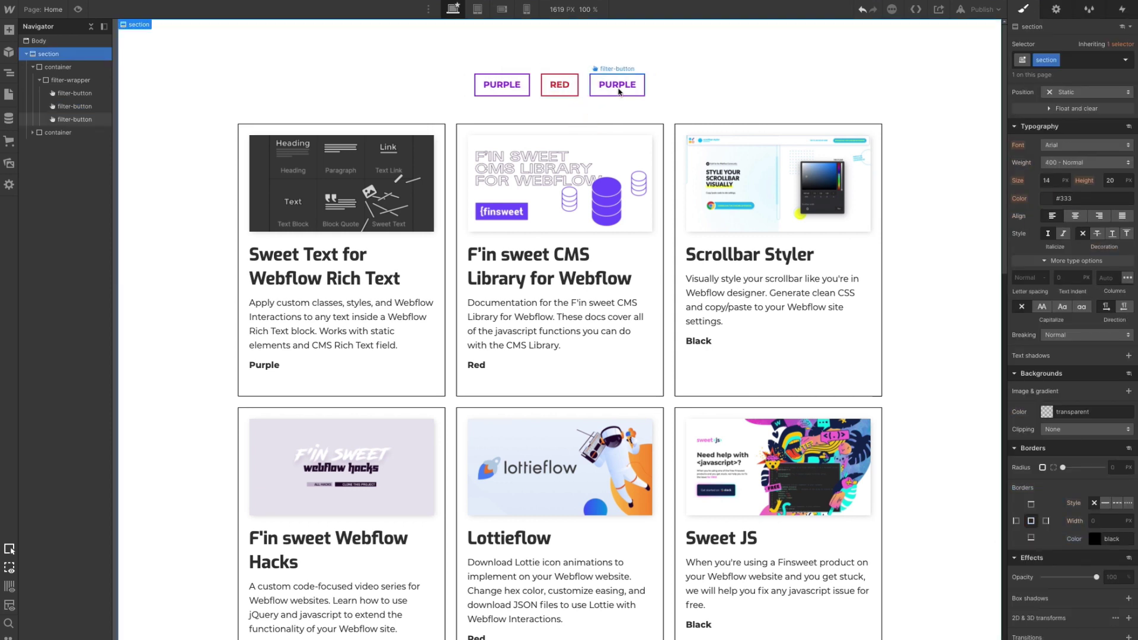
left_click(1084, 62)
type("black")
key("Return")
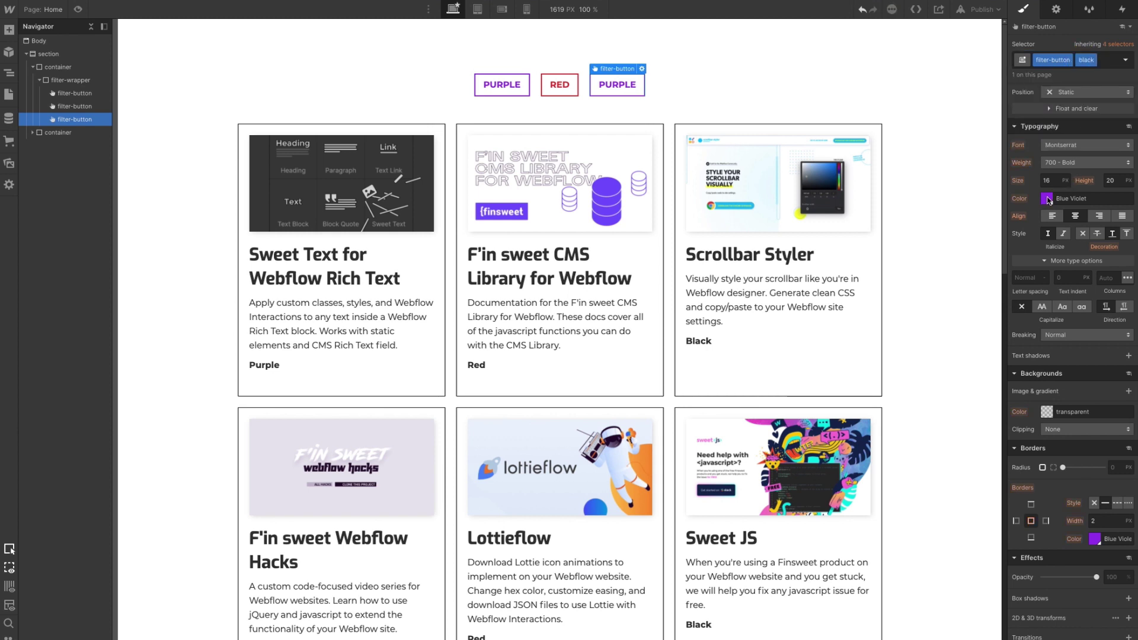
Make the third button's text black, save it as a Black swatch, and set its border to Black
left_click(1049, 200)
left_click_drag(1038, 261, 1012, 296)
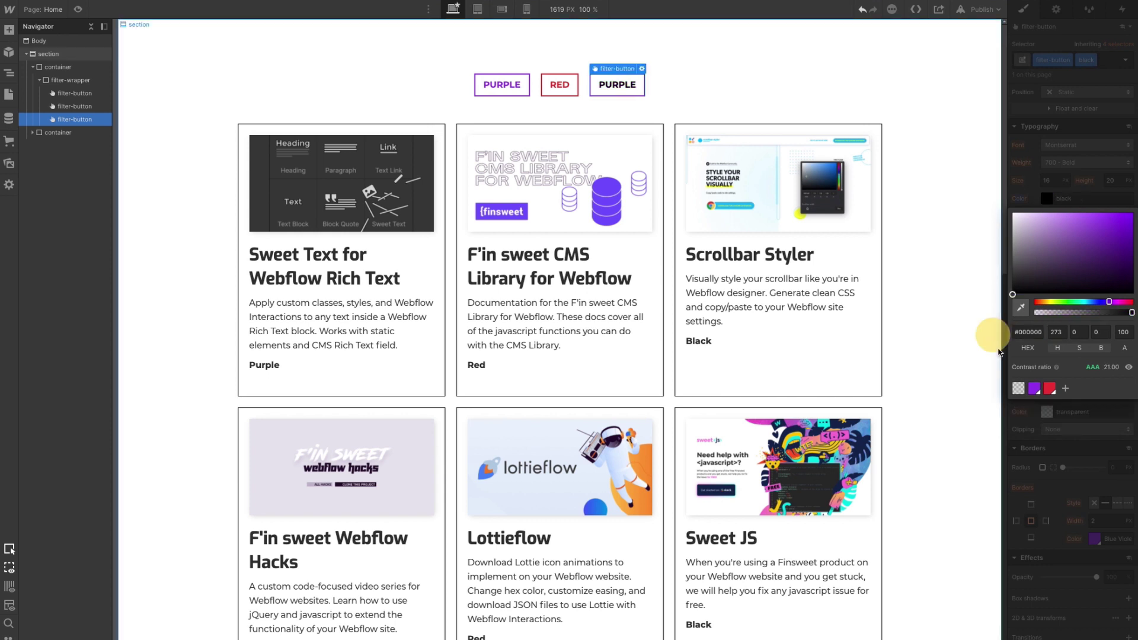
left_click(1065, 389)
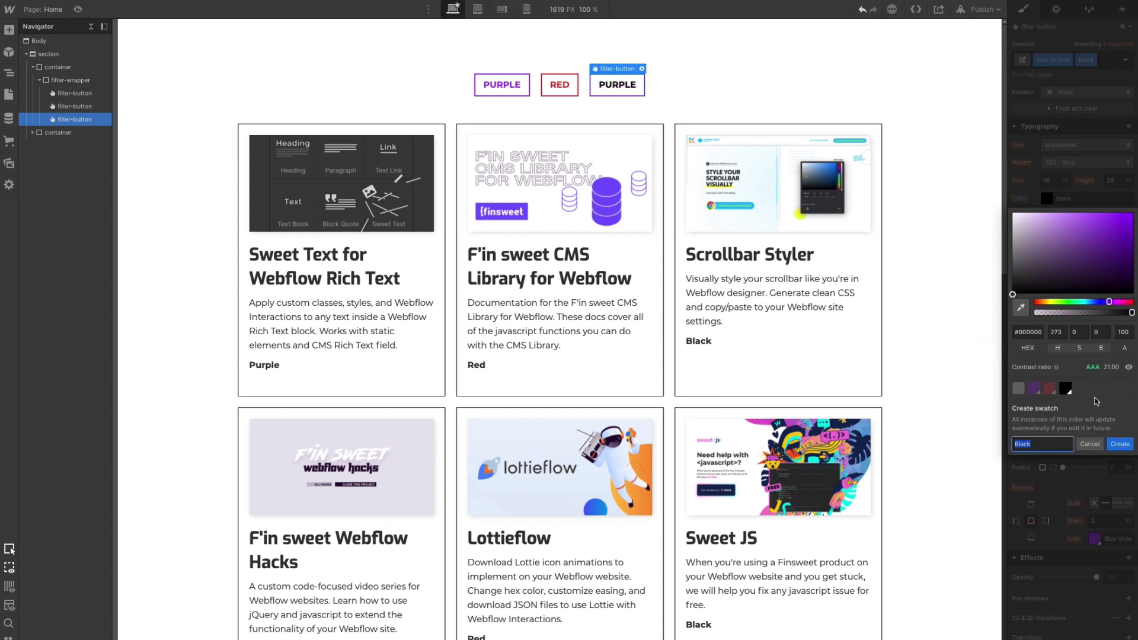
left_click(1120, 444)
left_click(1036, 189)
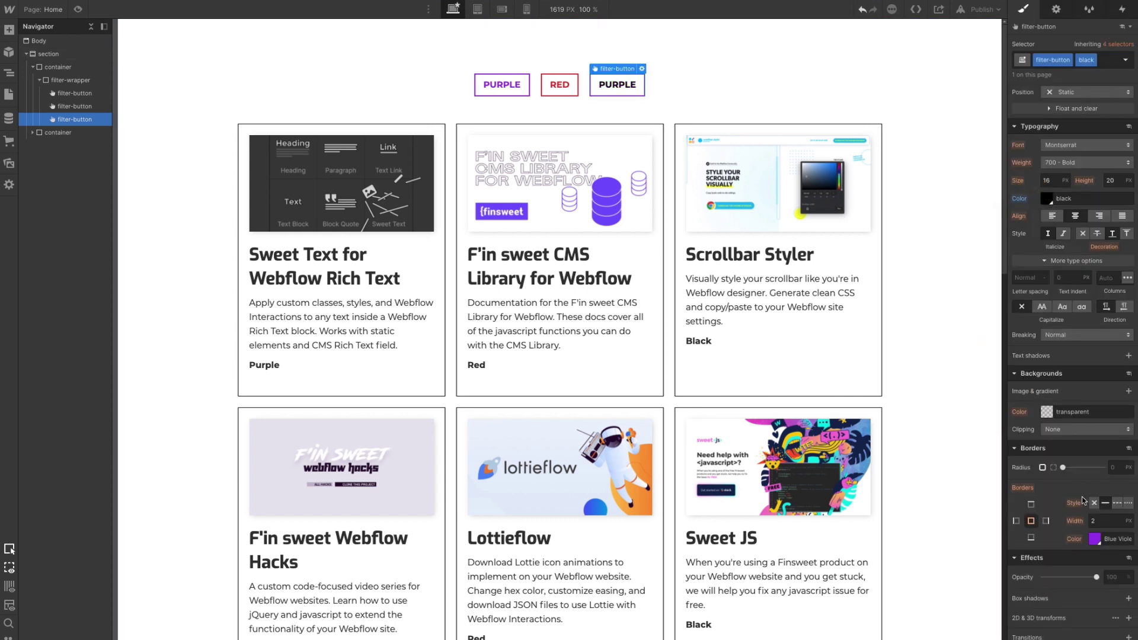
left_click(1094, 539)
left_click(1065, 496)
left_click(1039, 304)
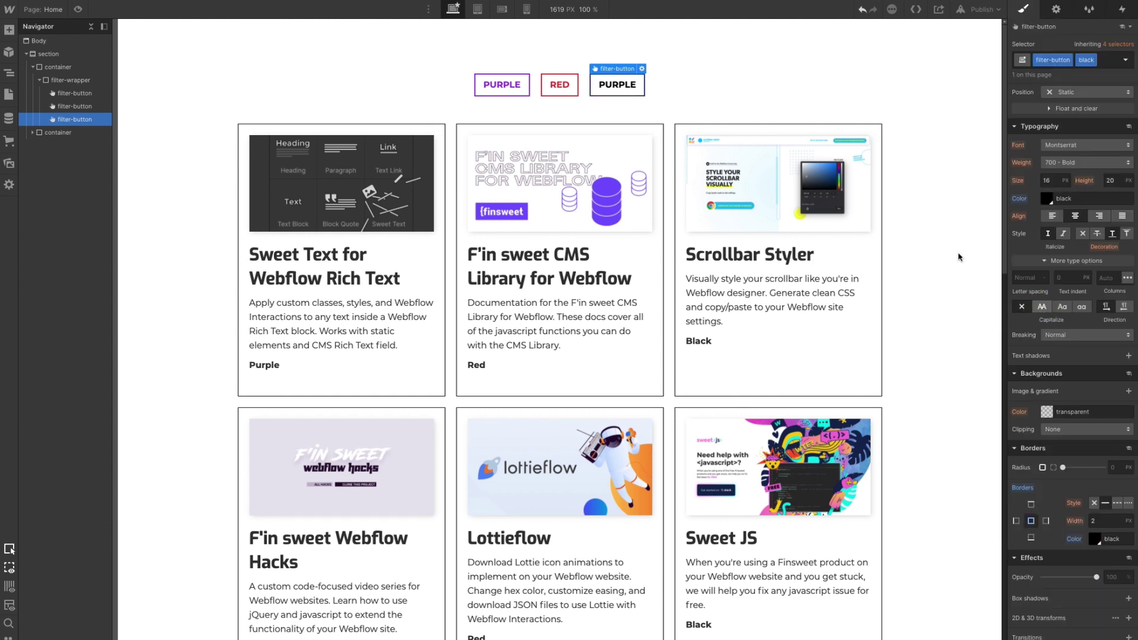
left_click(649, 104)
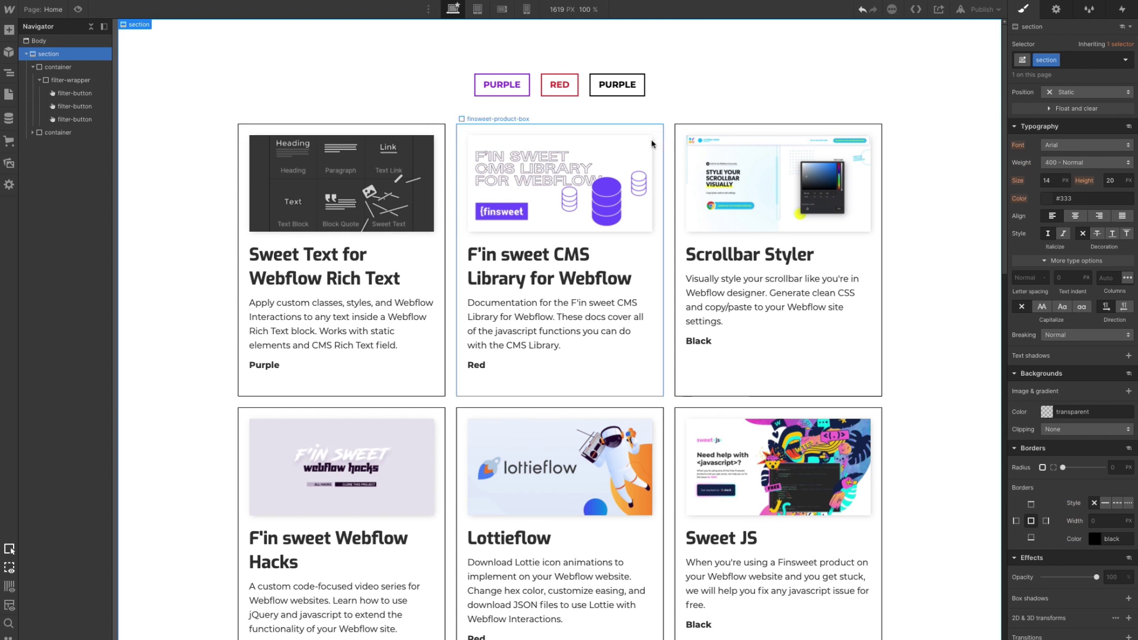
Give the PURPLE button a Hover state with white text and a purple background
left_click(502, 86)
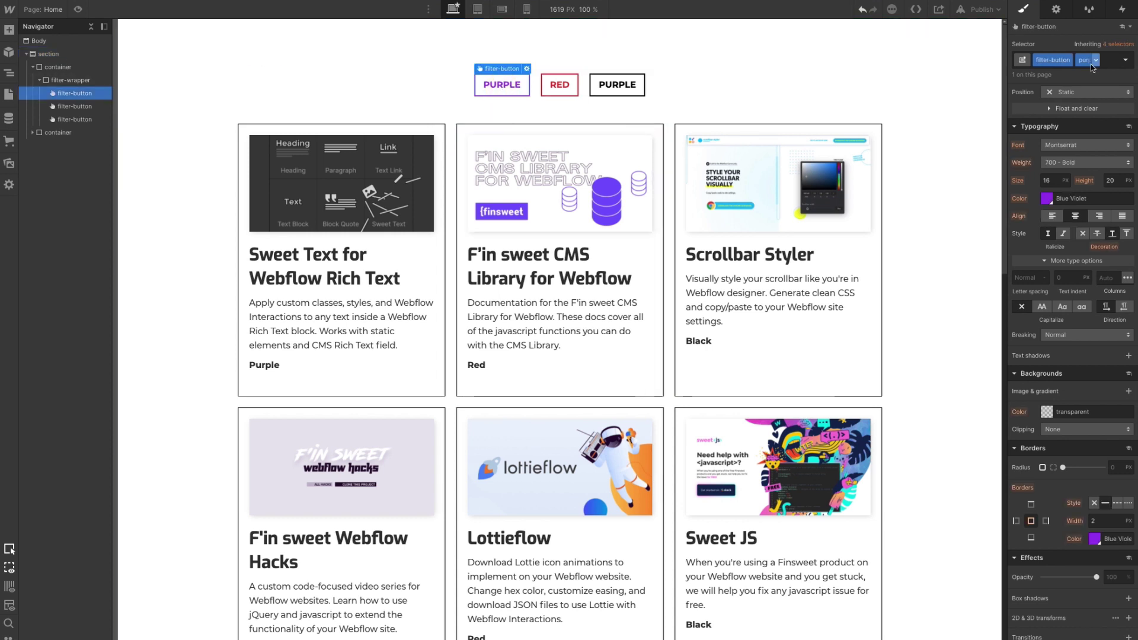
left_click(1123, 62)
left_click(1035, 107)
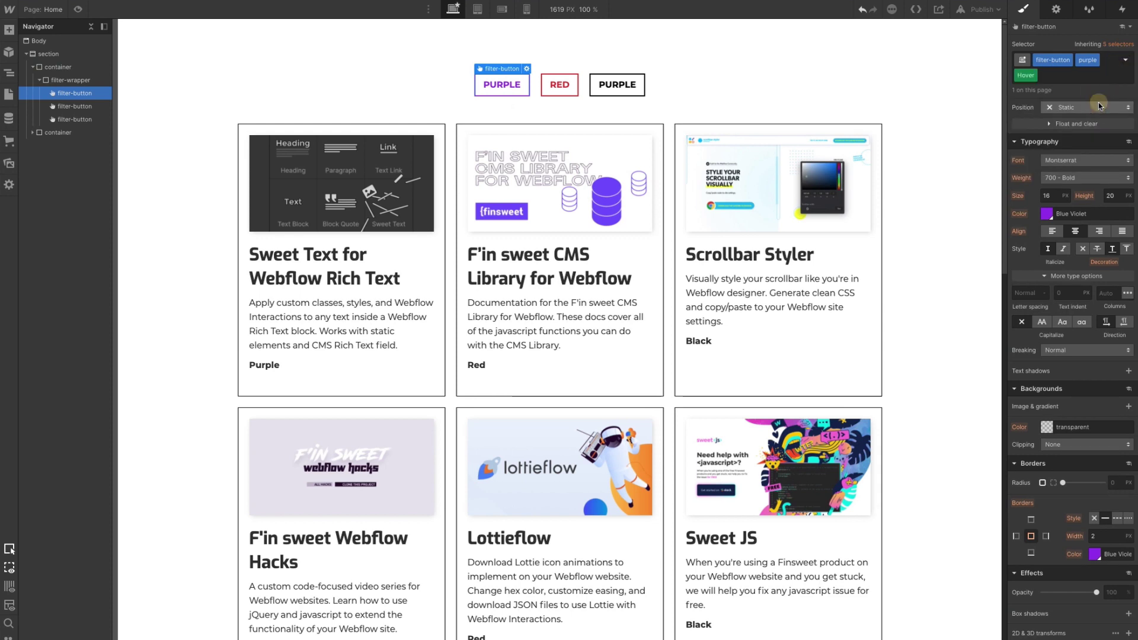
left_click(1047, 214)
left_click_drag(1052, 289, 1002, 207)
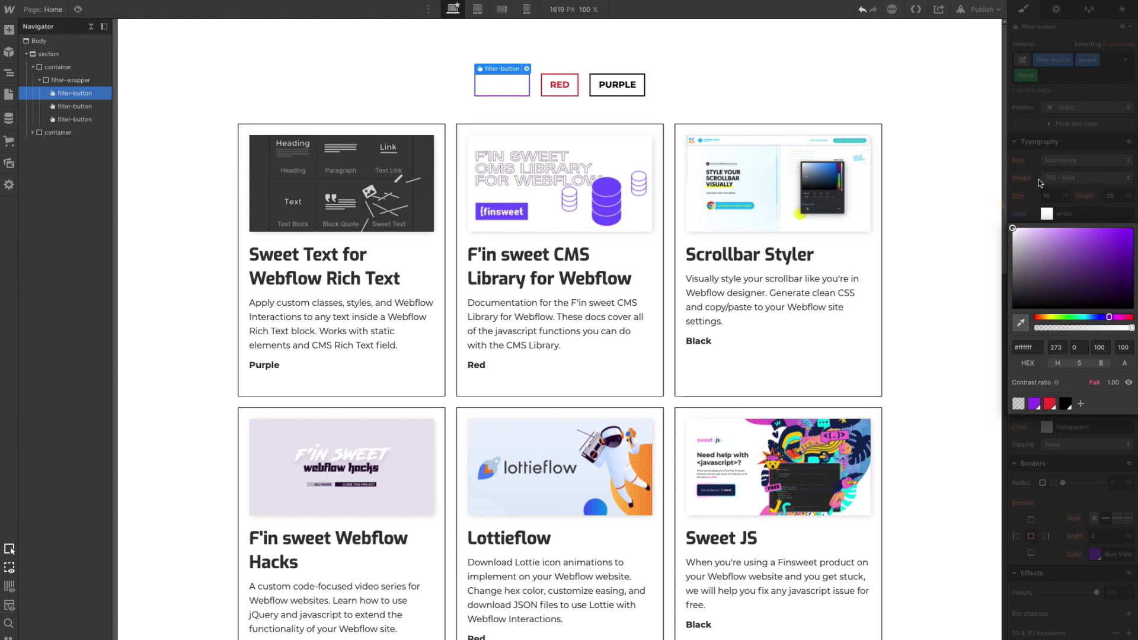
left_click(1036, 176)
left_click(1047, 428)
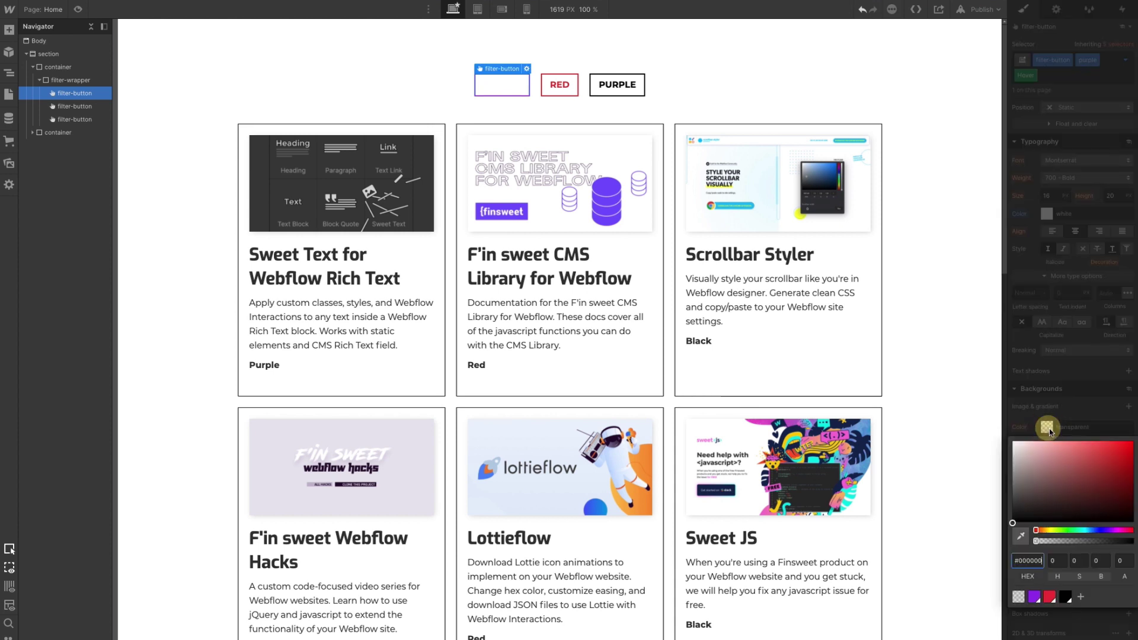
left_click(1035, 597)
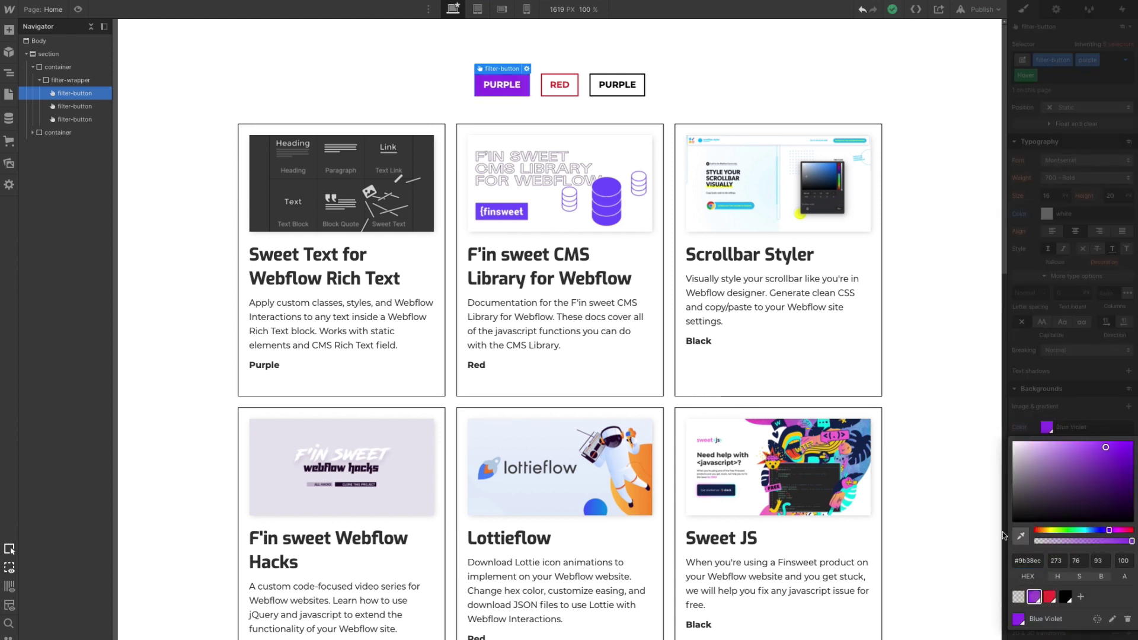
left_click(719, 95)
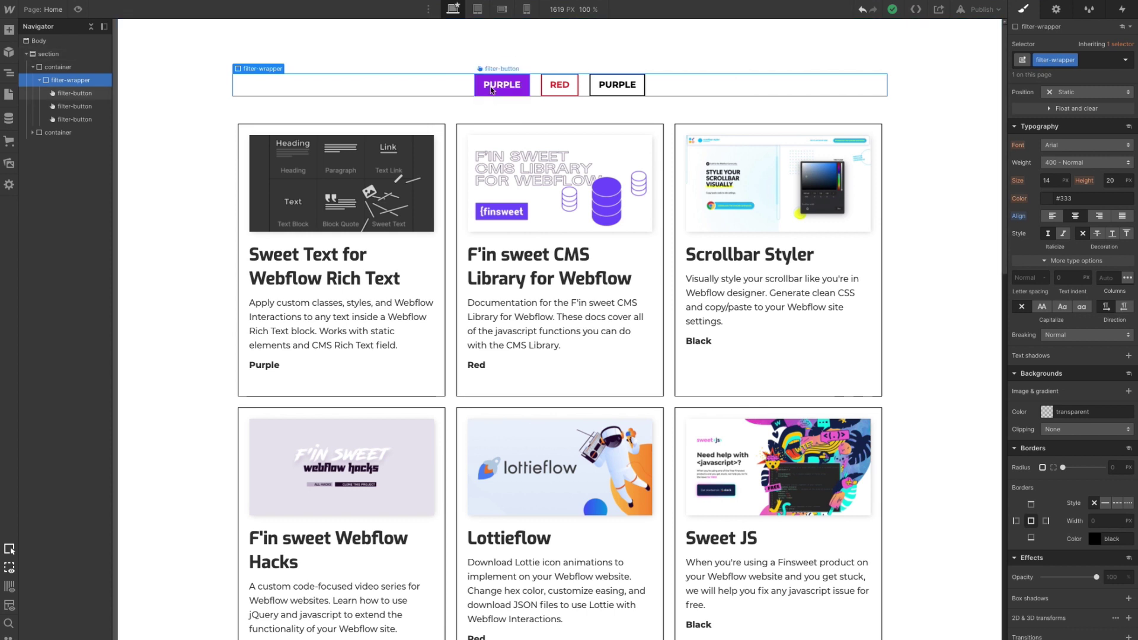
Give the RED button a Hover state with white text and a red background
left_click(561, 92)
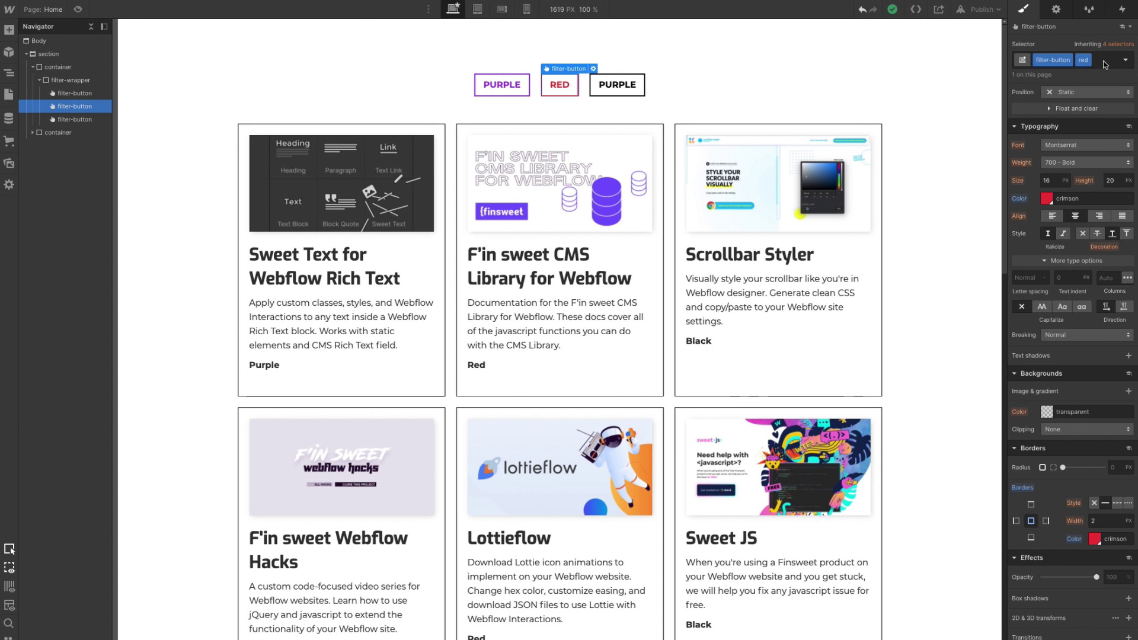
left_click(1126, 60)
left_click(1108, 101)
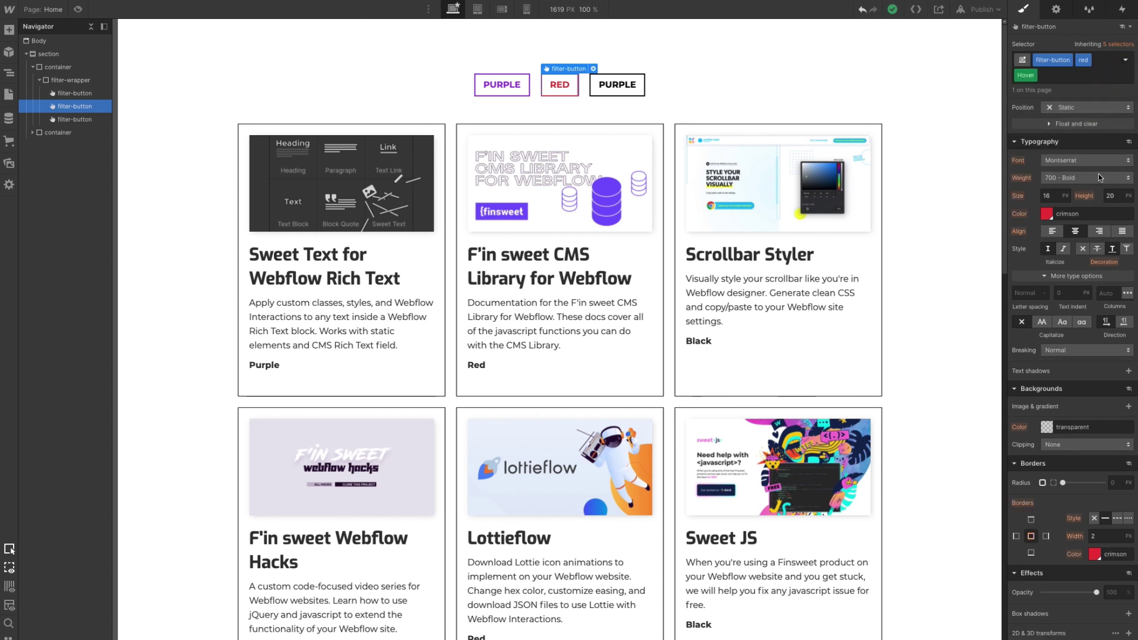
left_click(1048, 214)
left_click(1062, 422)
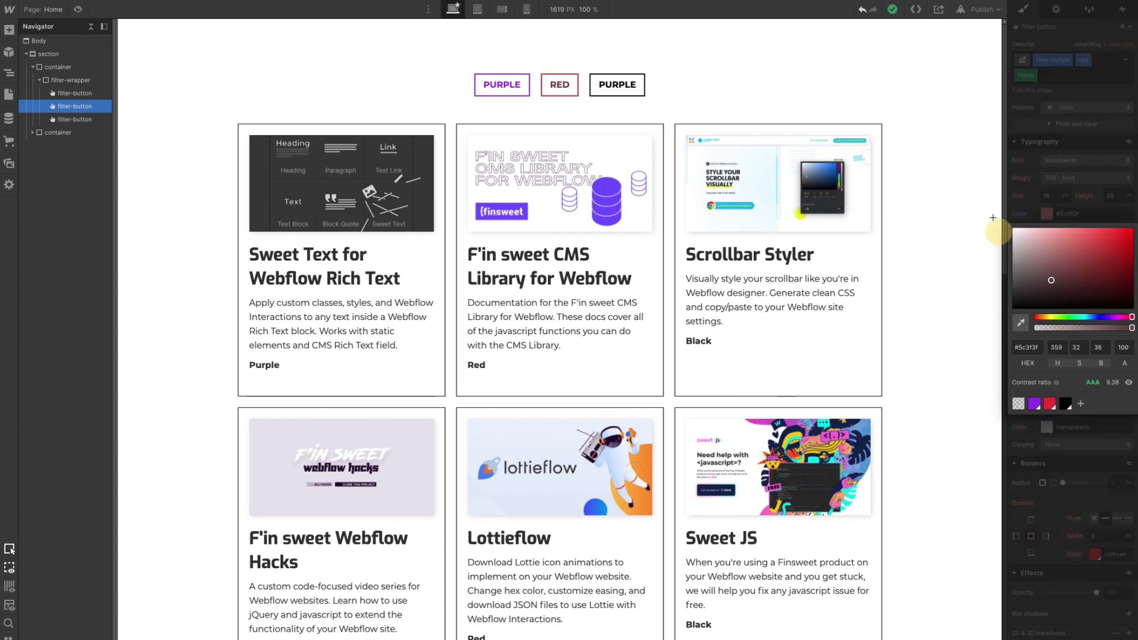
left_click(1027, 203)
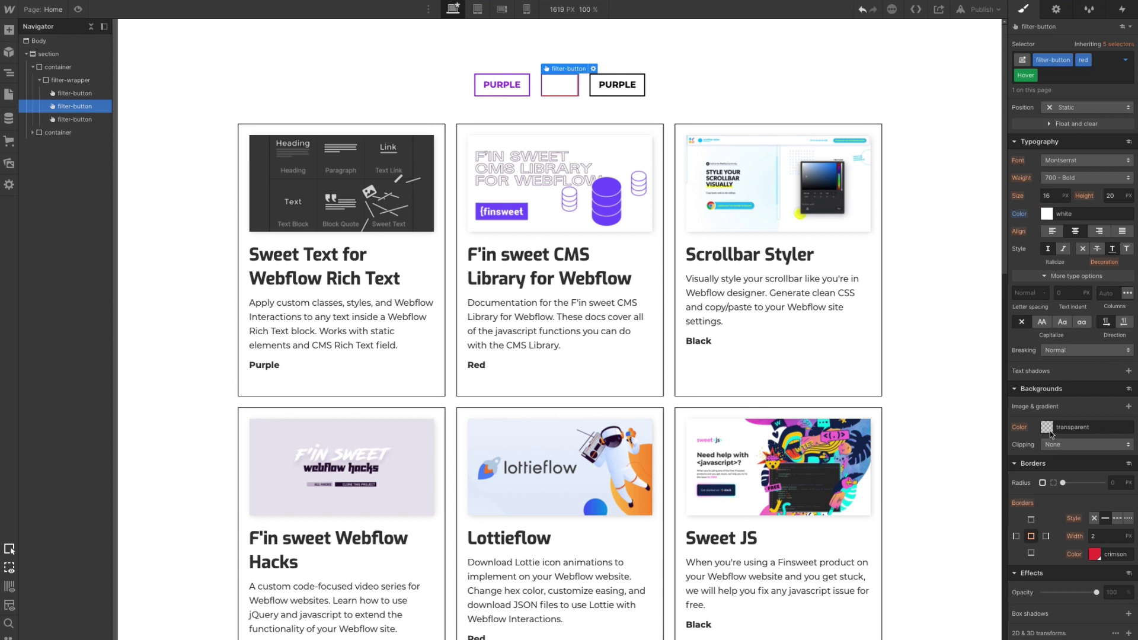
left_click(1050, 430)
left_click(1051, 598)
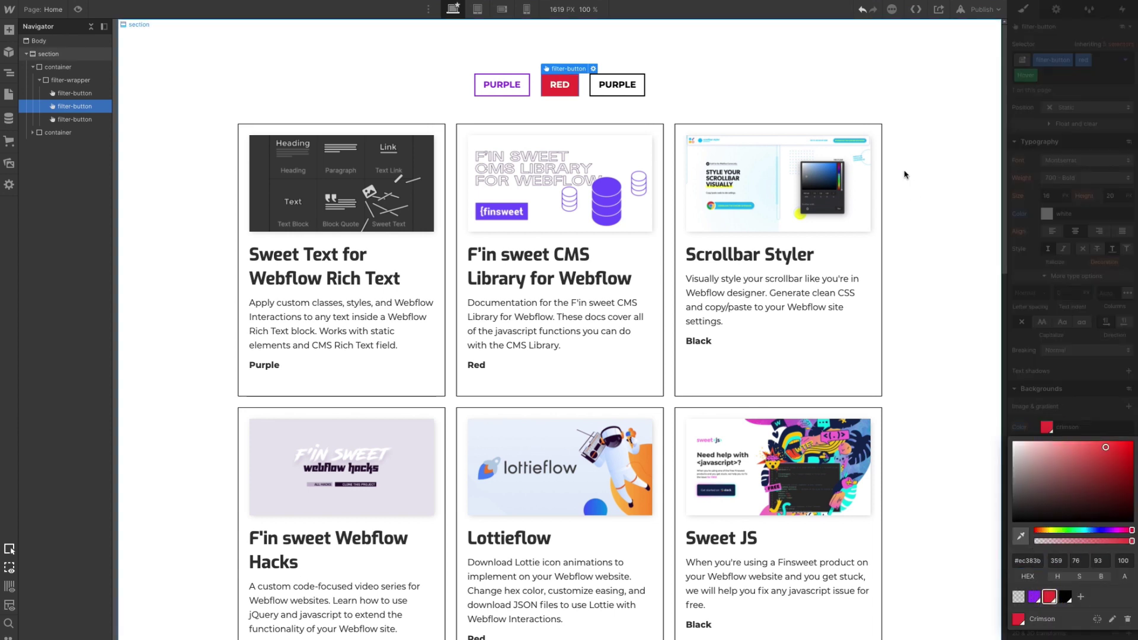
left_click(907, 178)
Rename the third filter button's label to BLACK
left_click(628, 88)
double_click(628, 88)
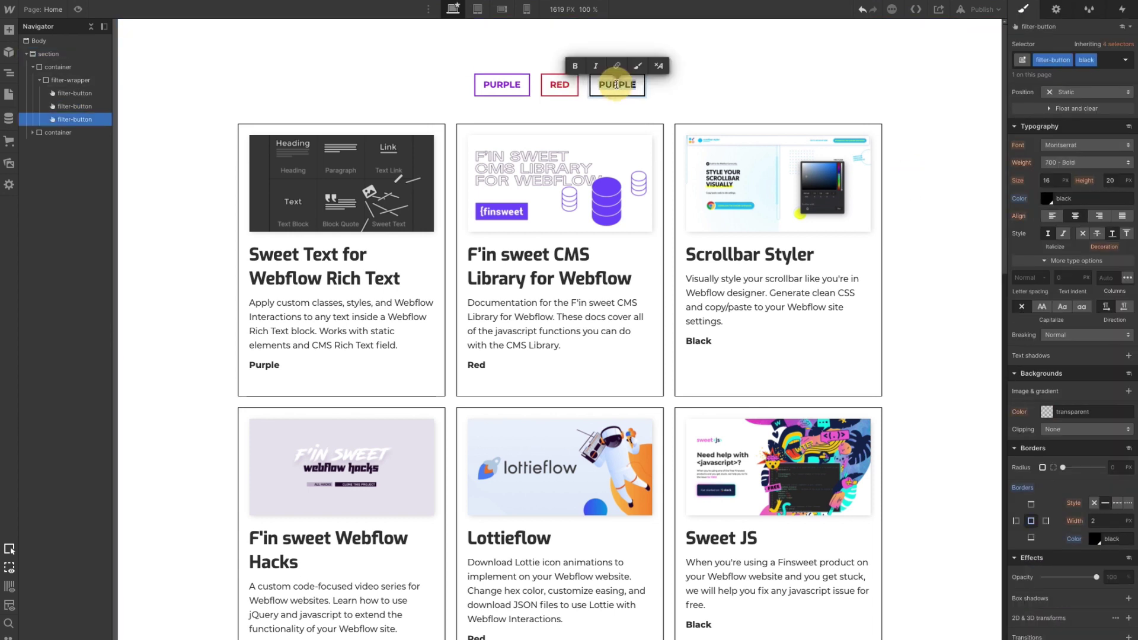
type("BLACK")
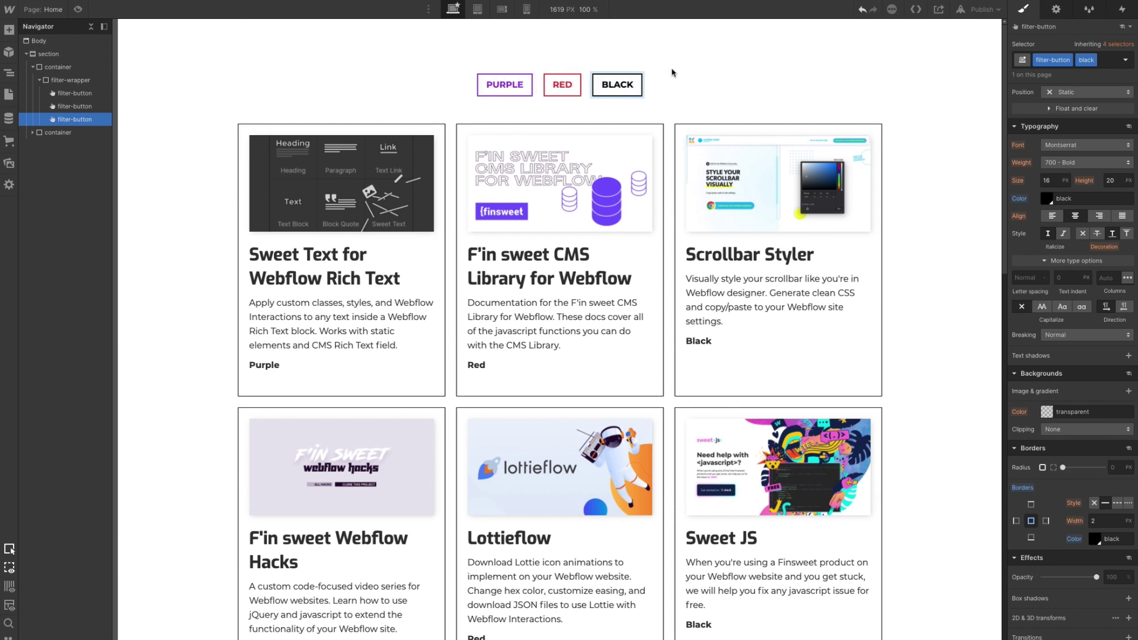
key("Escape")
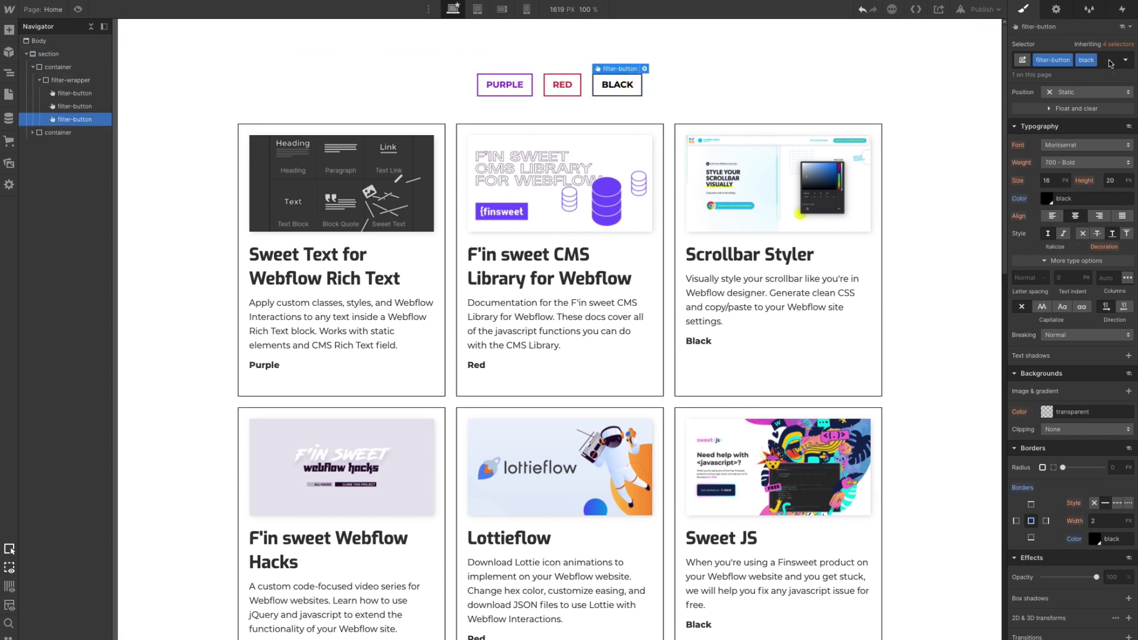
Give the BLACK button a Hover state with white text and a black background
left_click(1126, 60)
left_click(1100, 104)
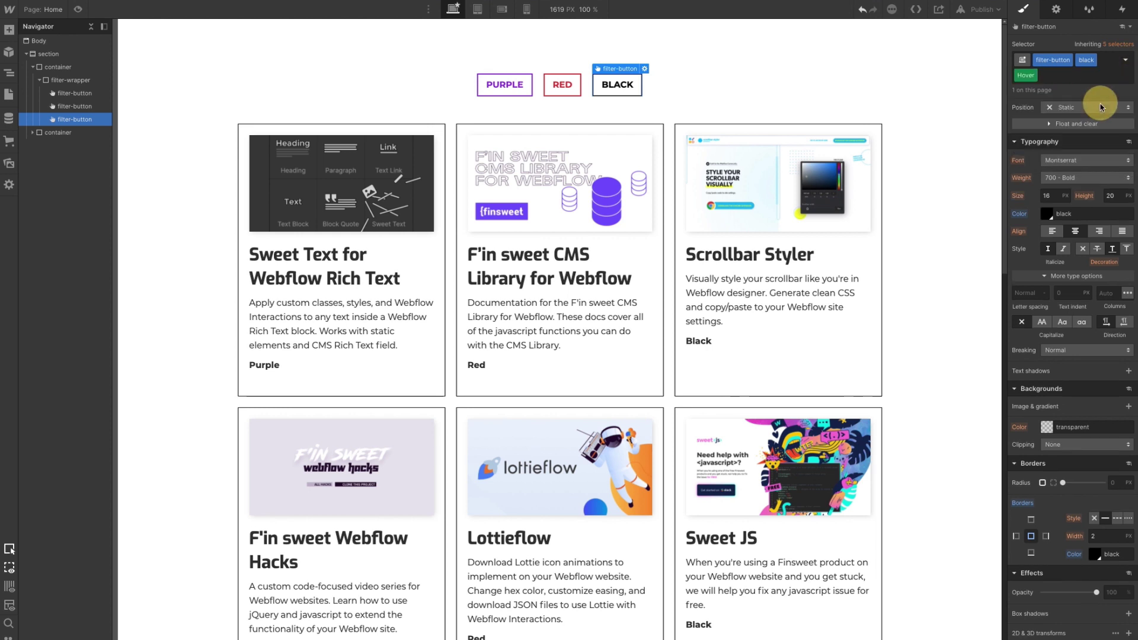
left_click(1042, 216)
left_click_drag(1015, 233, 1004, 203)
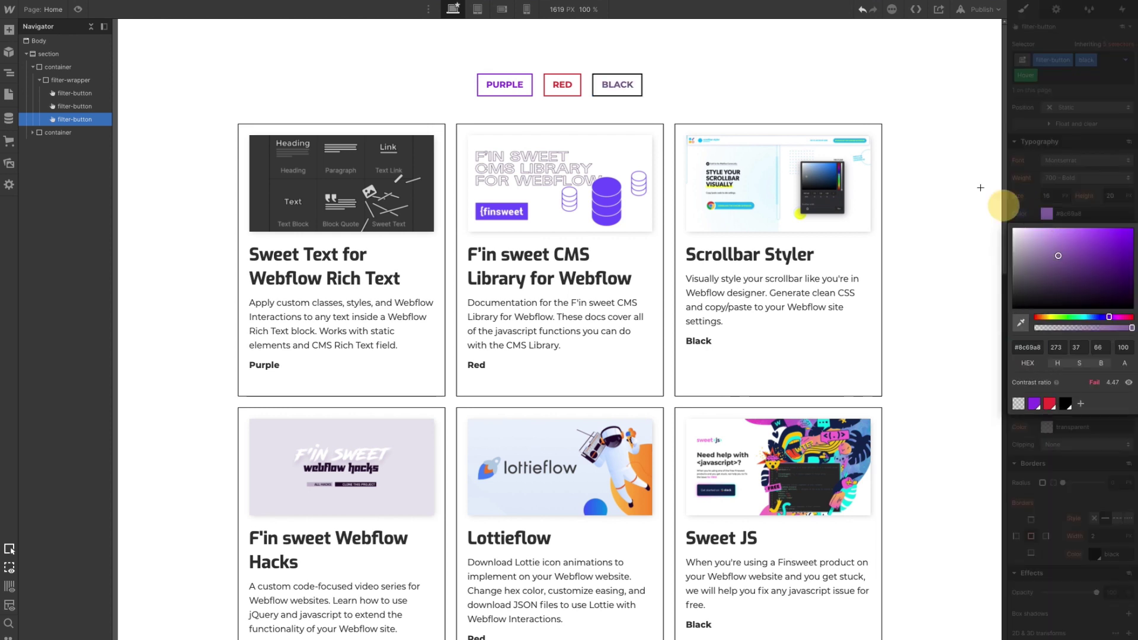
left_click(1029, 207)
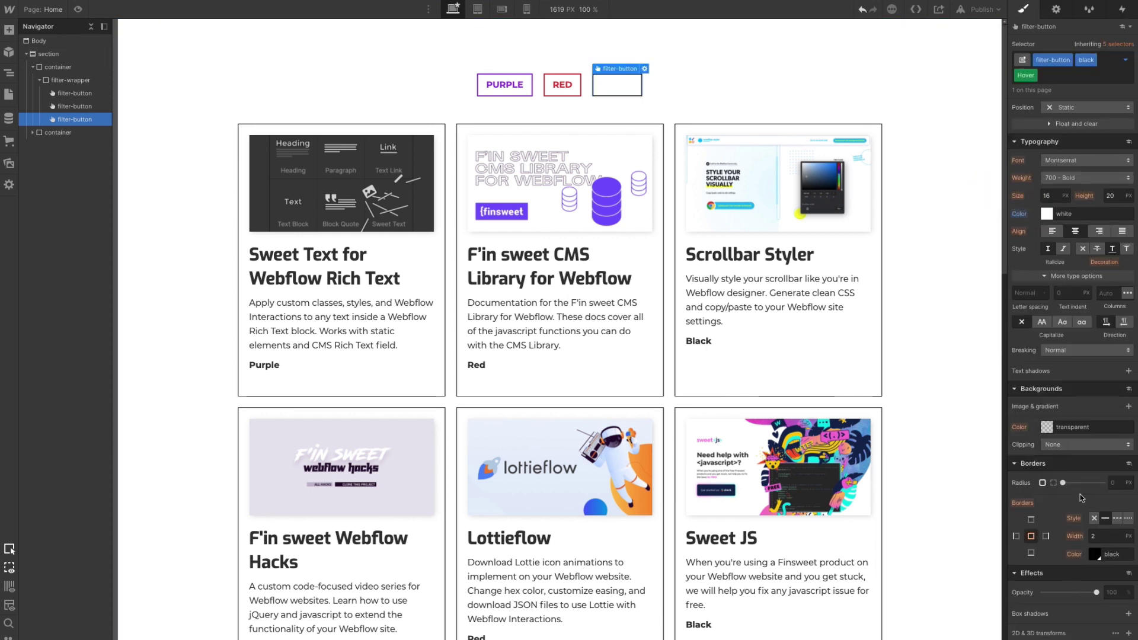
left_click(1047, 428)
left_click(1065, 597)
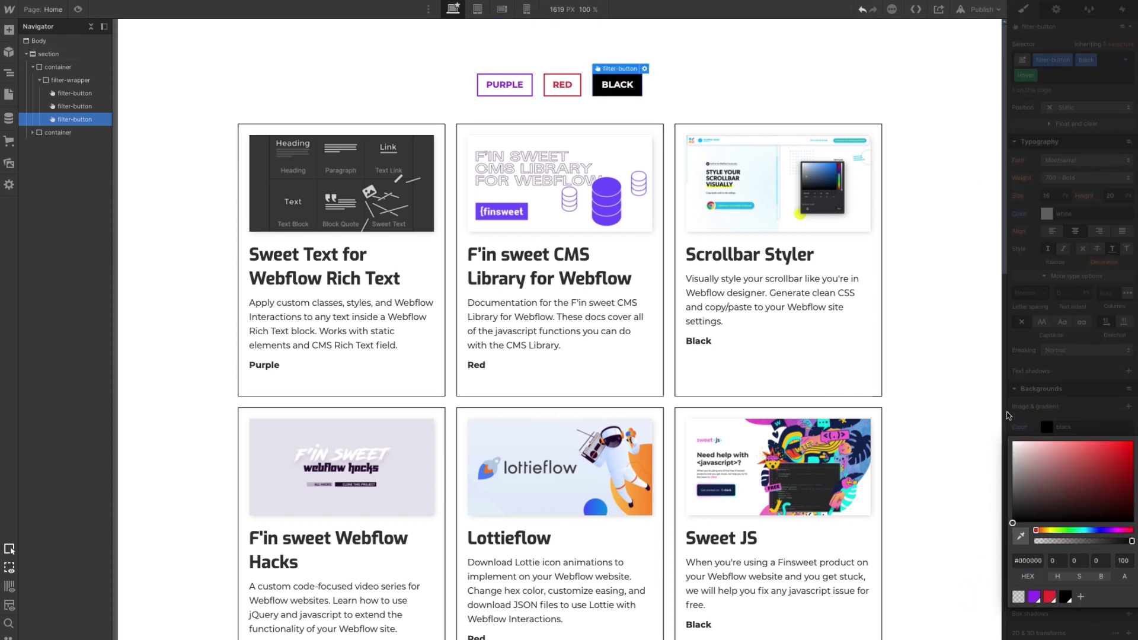
left_click(963, 305)
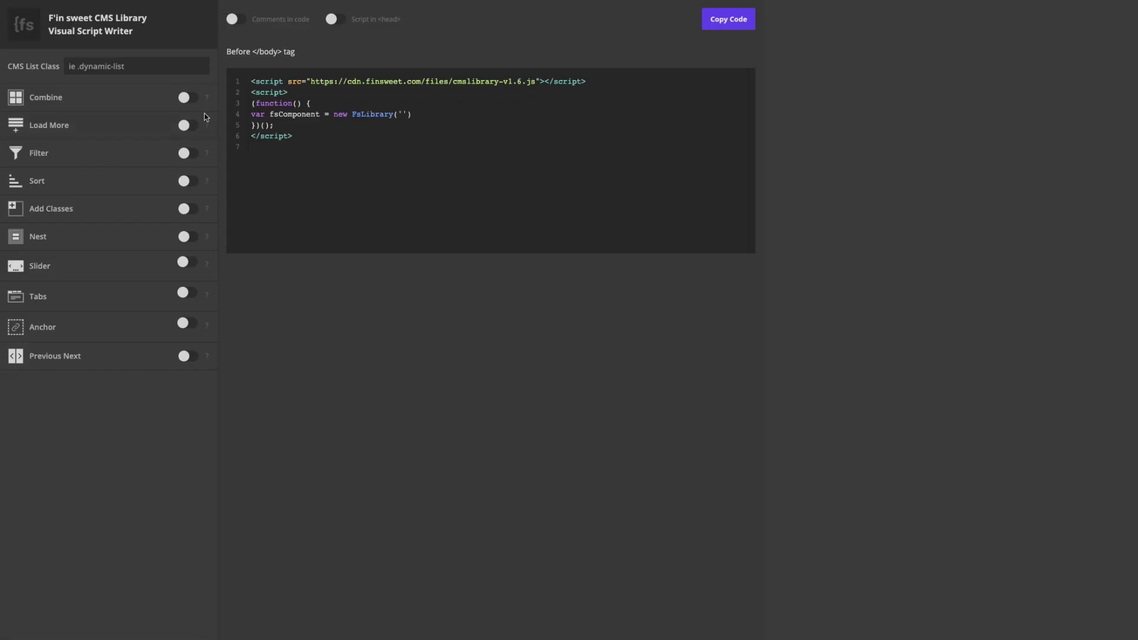
Enable Filter and set the CMS List Class to .collection-list
left_click(185, 154)
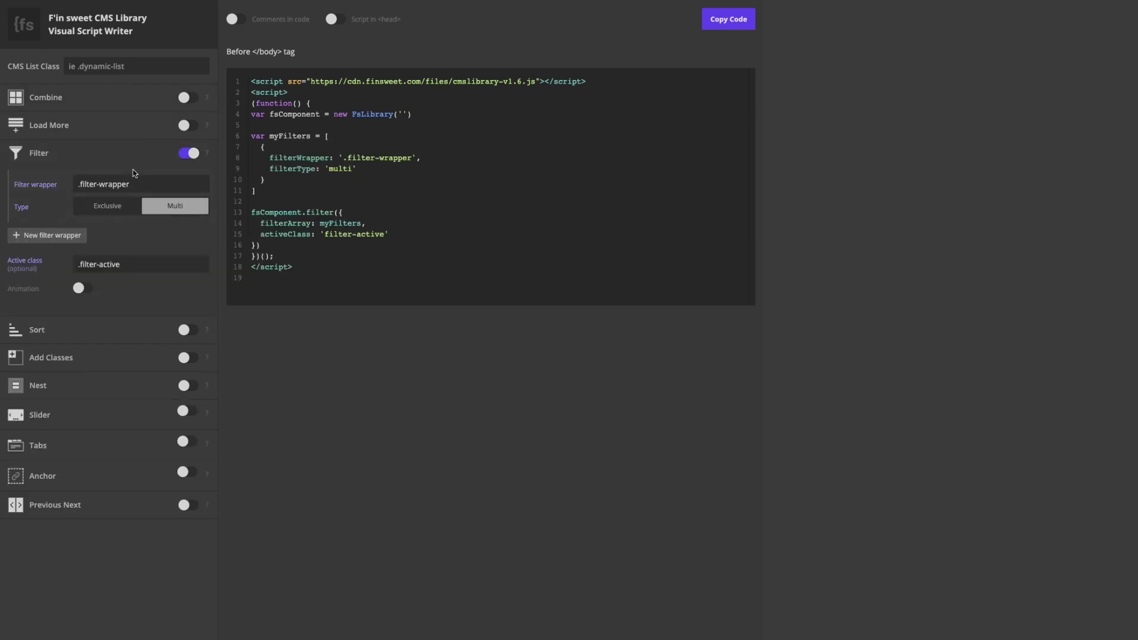
left_click(99, 64)
type(".collection-list")
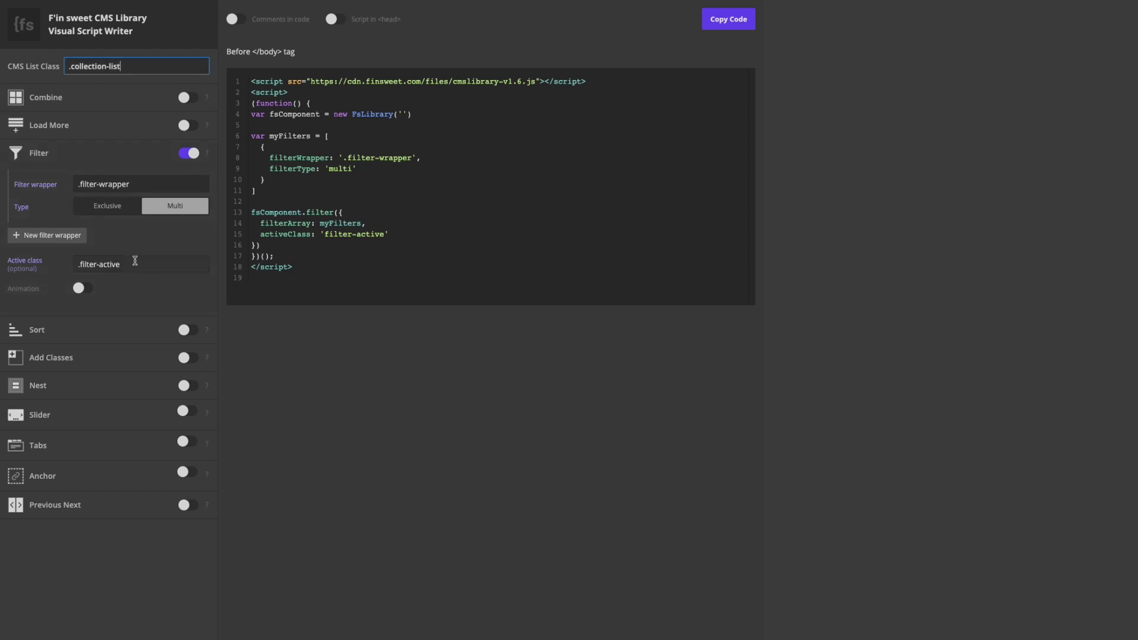
Clear the Active class field and re-enter .filter-wrapper as the Filter wrapper
left_click(97, 264)
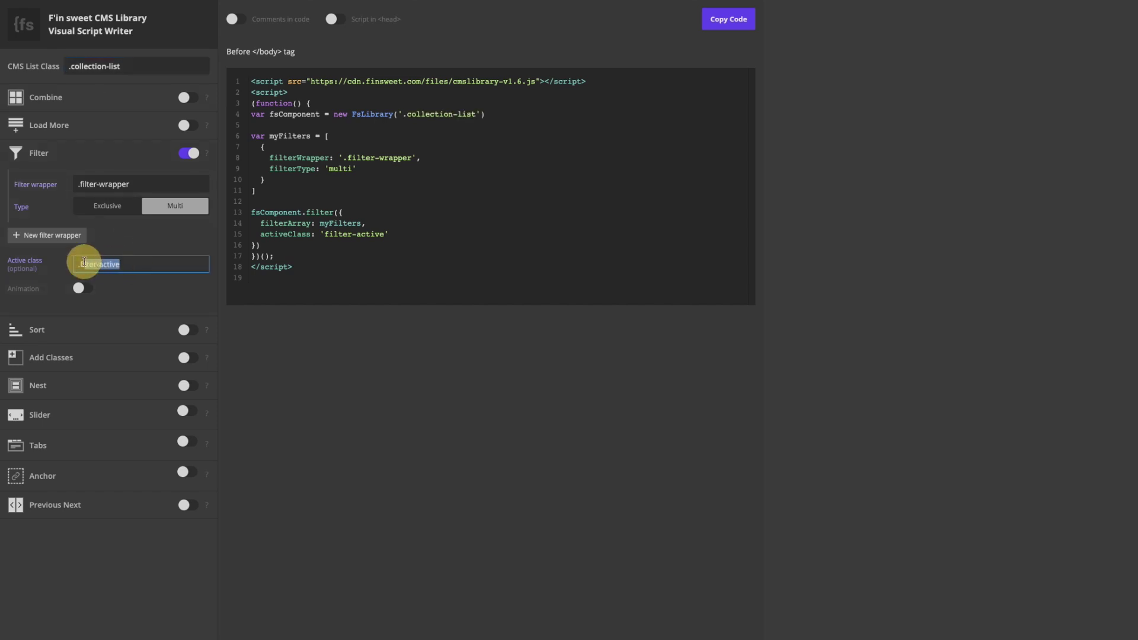
key("BackSpace")
left_click(56, 184)
key("BackSpace")
type(".filter-w")
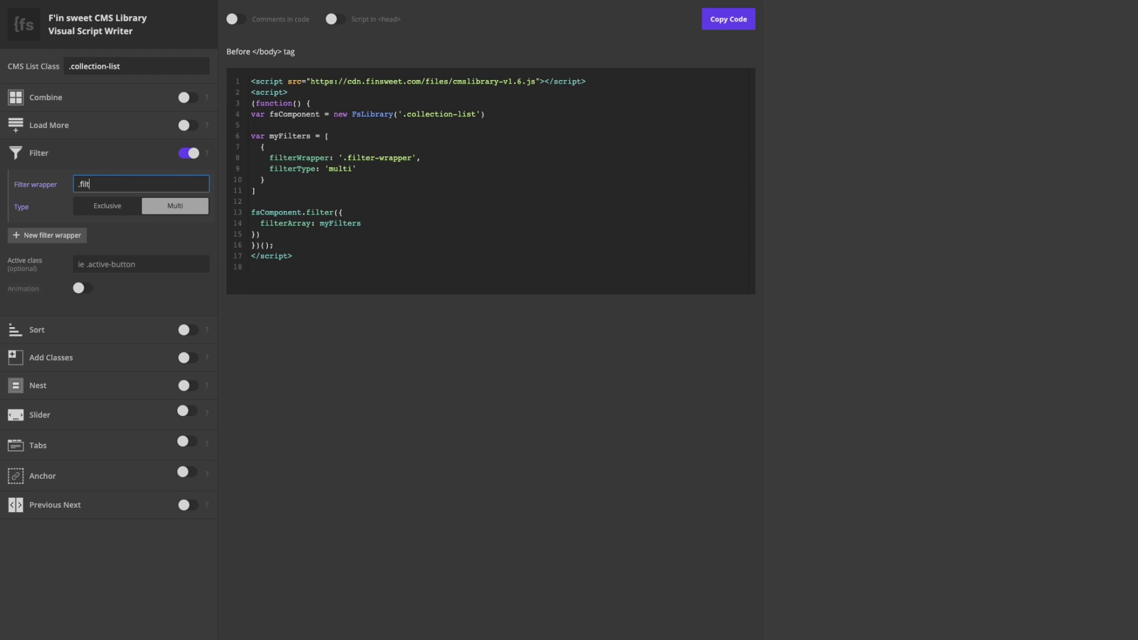
type("rapper")
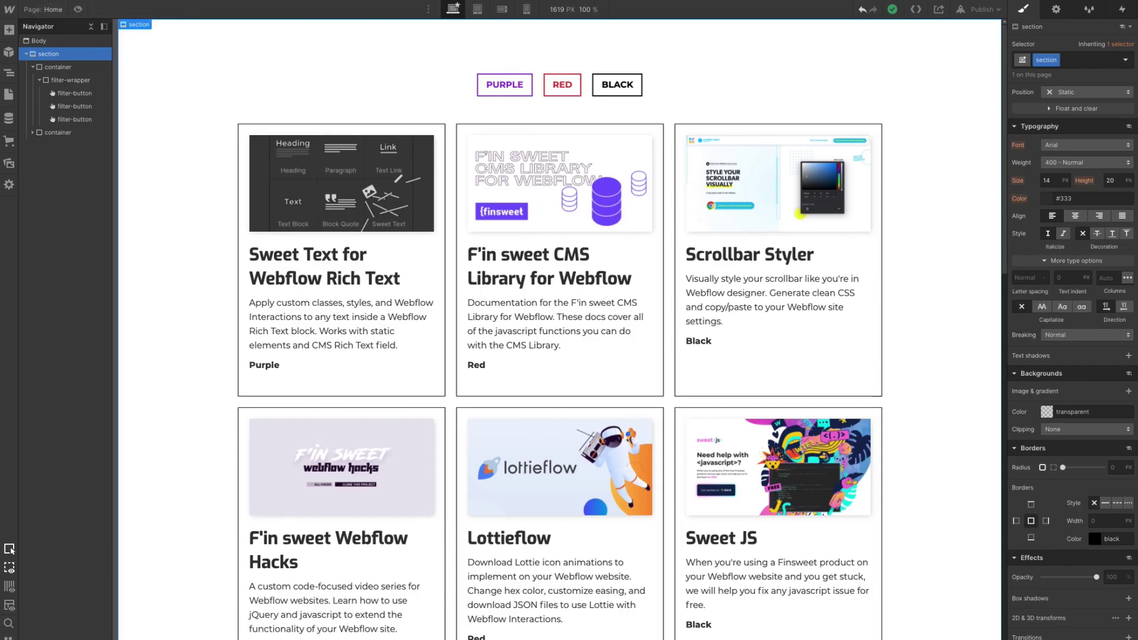
left_click(65, 82)
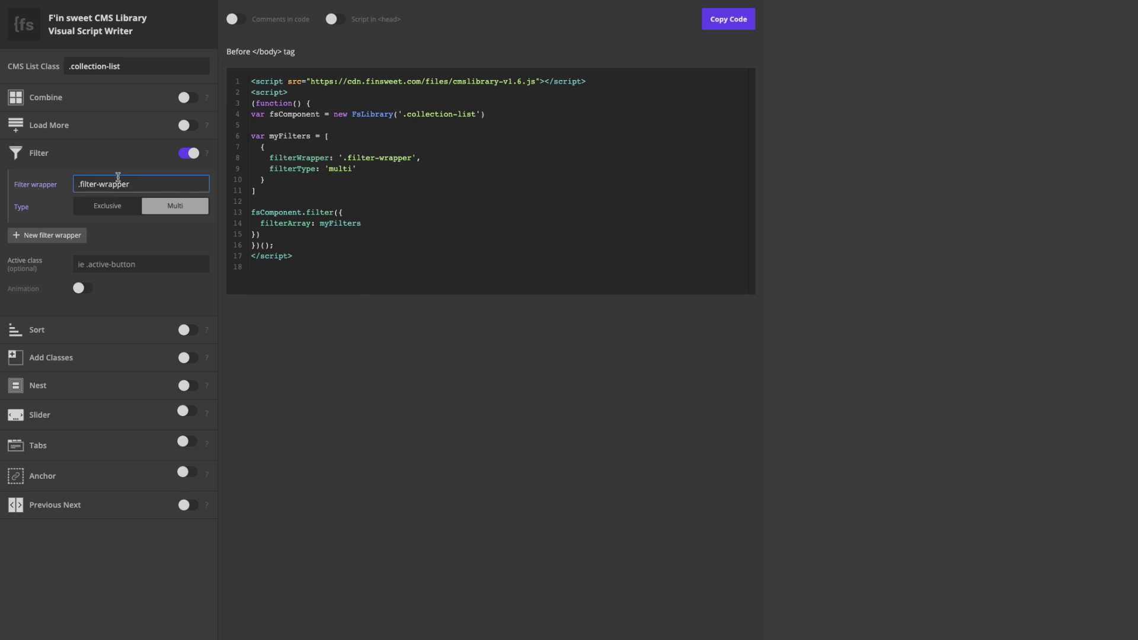
Set the Filter Type to Exclusive and turn on Combine
left_click(114, 208)
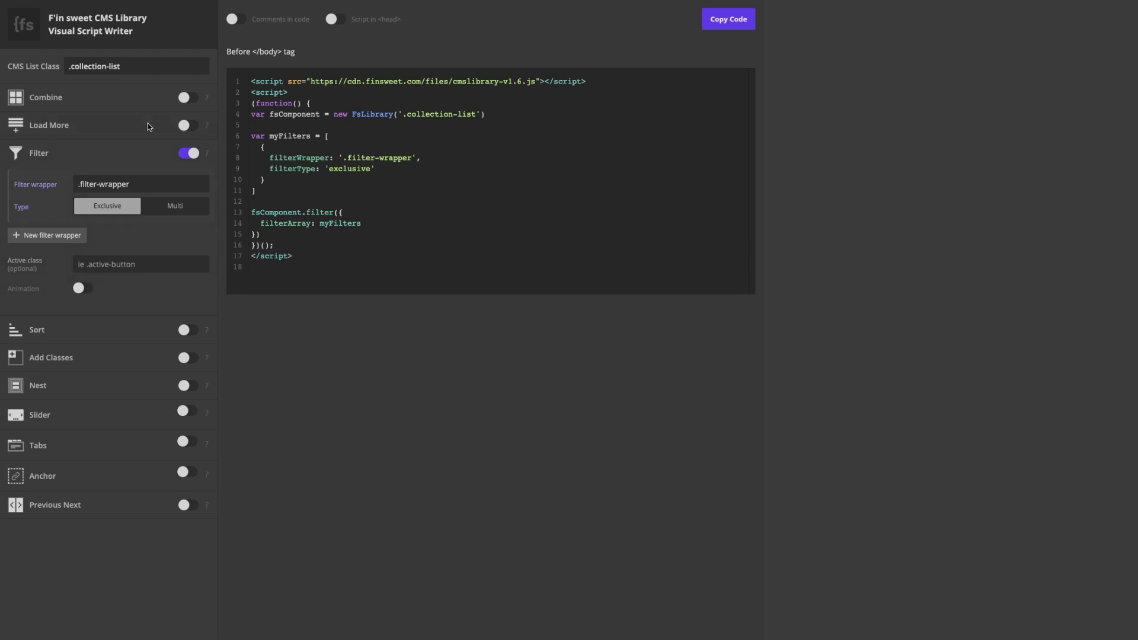
left_click(187, 99)
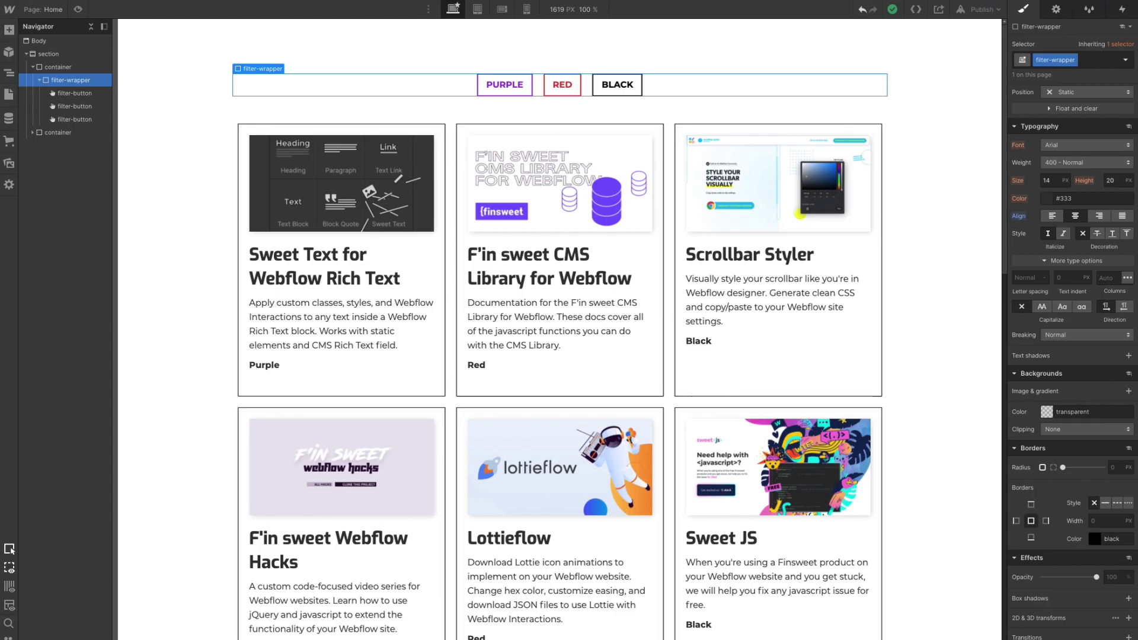
Copy the generated Finsweet filter code and go back to the Webflow Designer
scroll(322, 259, "down", 6)
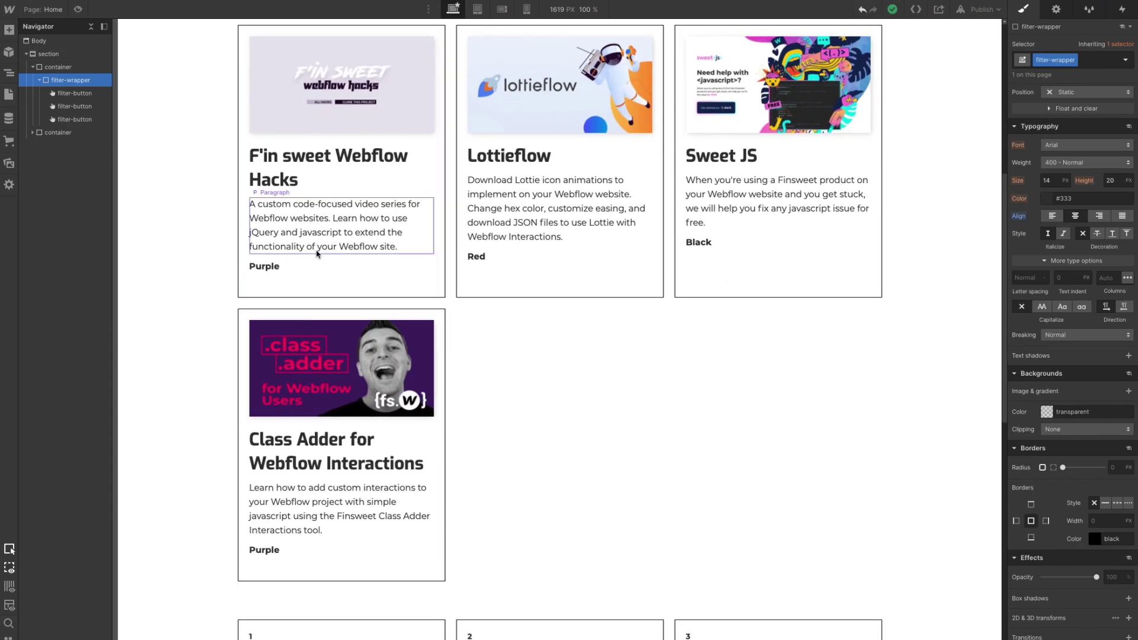
scroll(450, 310, "down", 5)
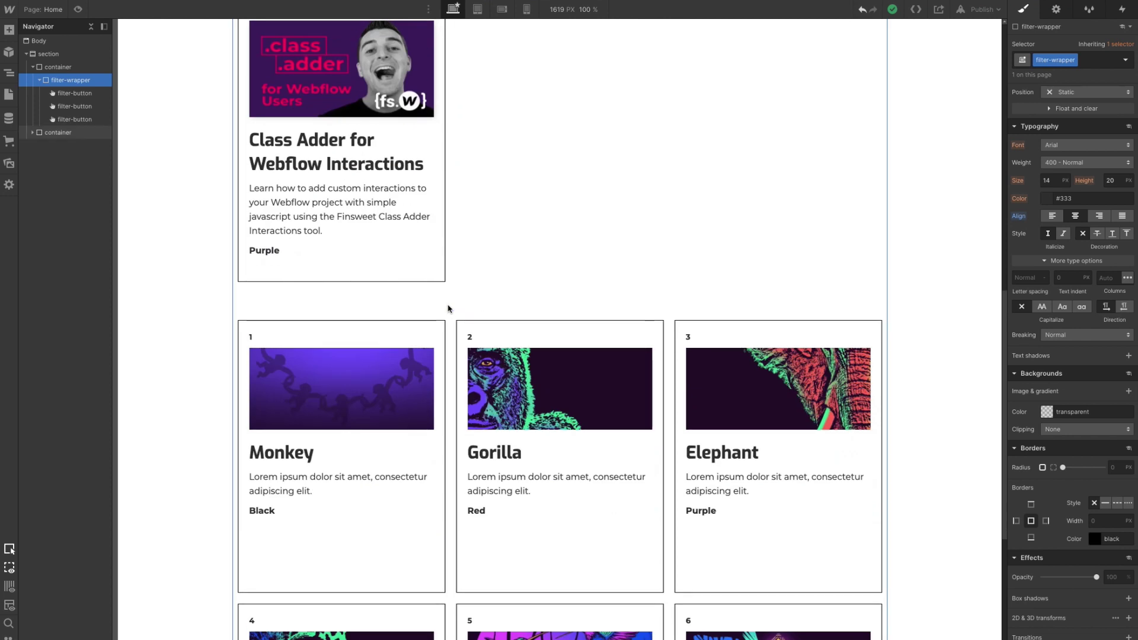
scroll(451, 310, "down", 5)
scroll(451, 327, "up", 5)
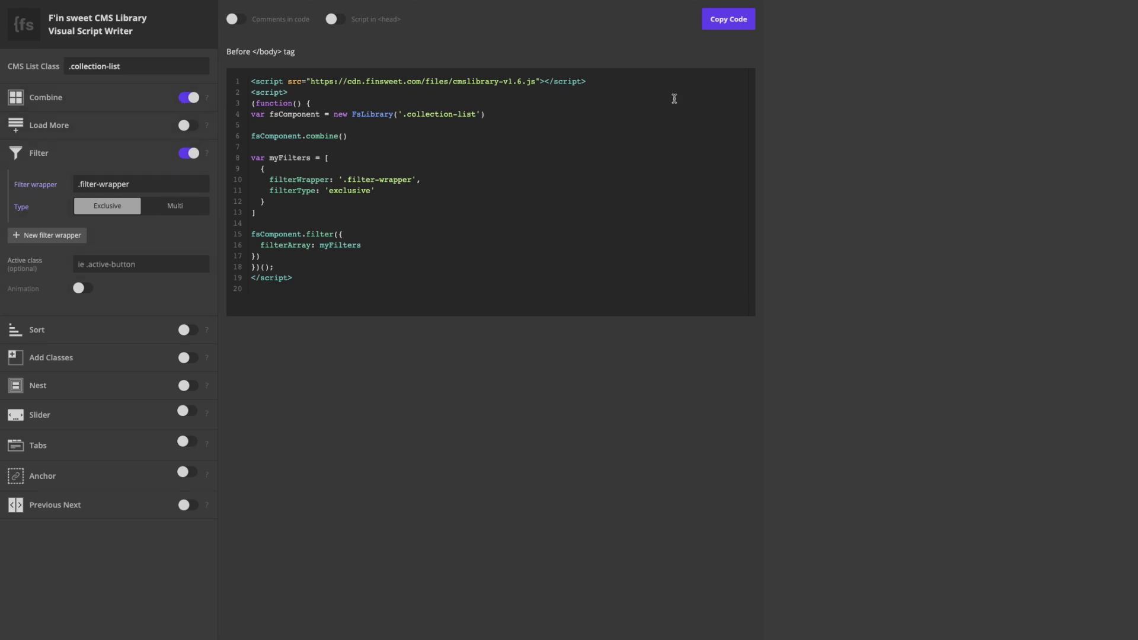
left_click(719, 23)
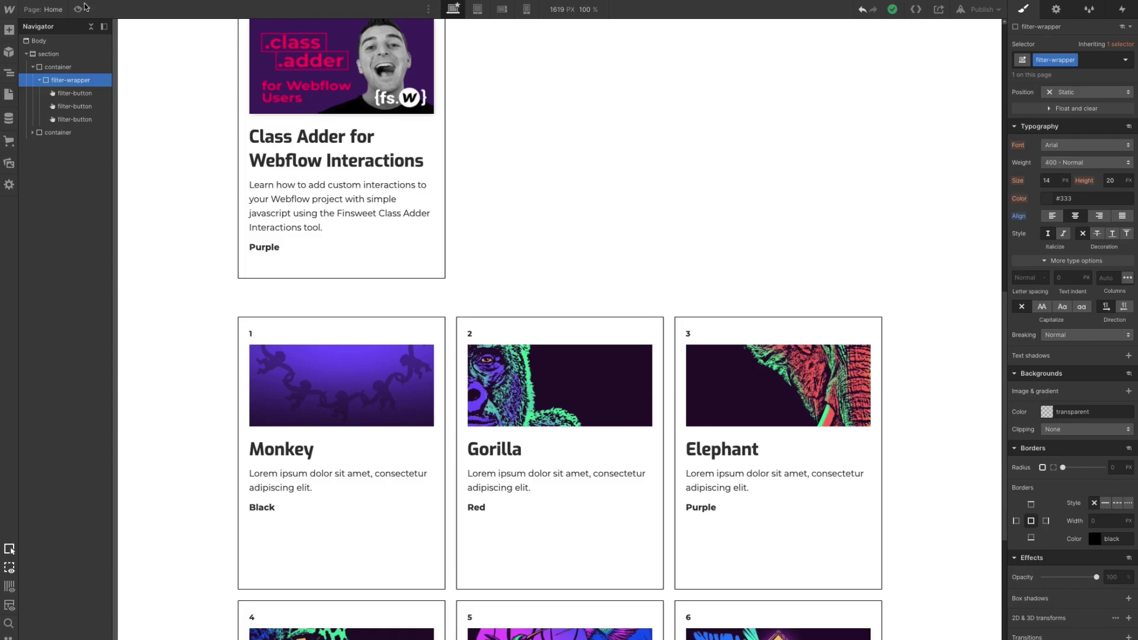
left_click(9, 94)
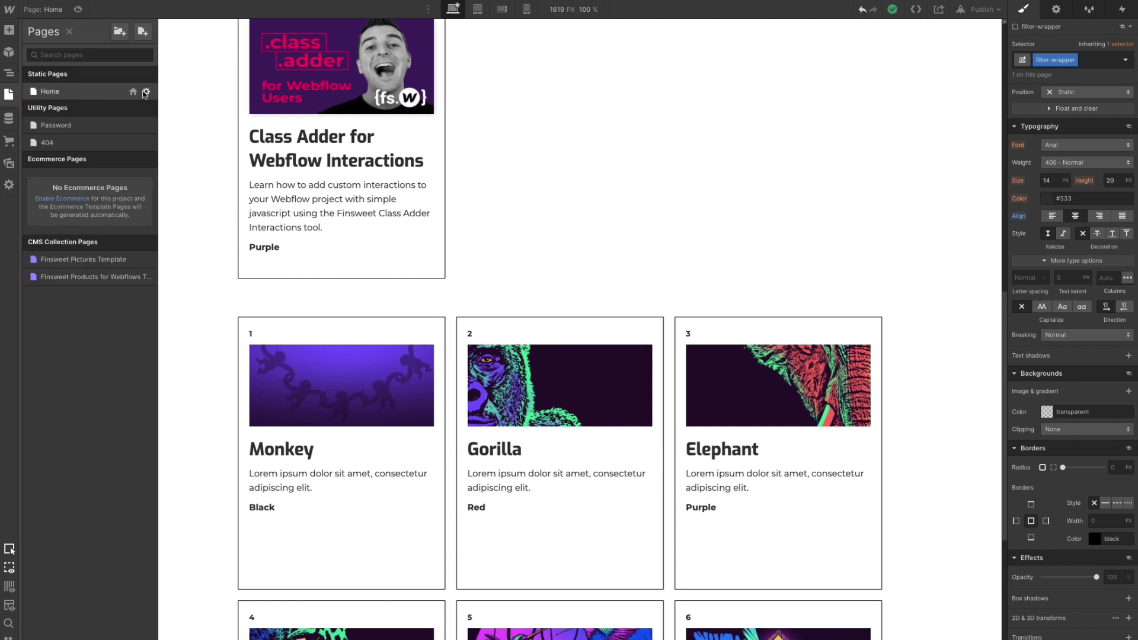
Paste the Finsweet script at line 1 of the Home page's Before </body> code and save
left_click(146, 91)
scroll(350, 432, "down", 7)
scroll(350, 436, "down", 3)
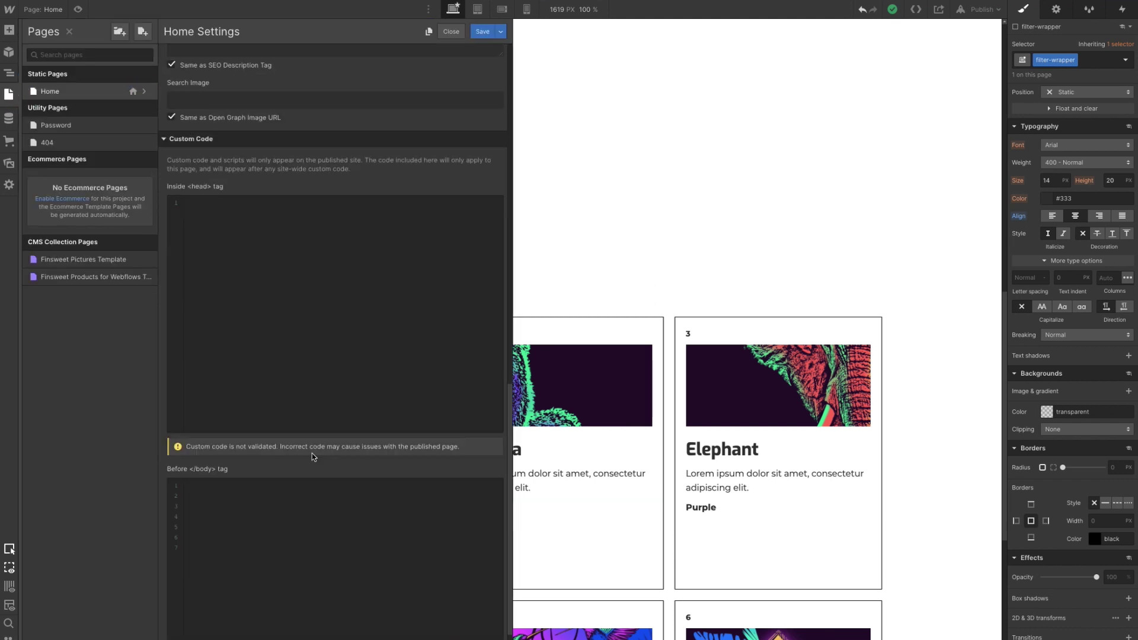
left_click(242, 425)
key("ctrl+v")
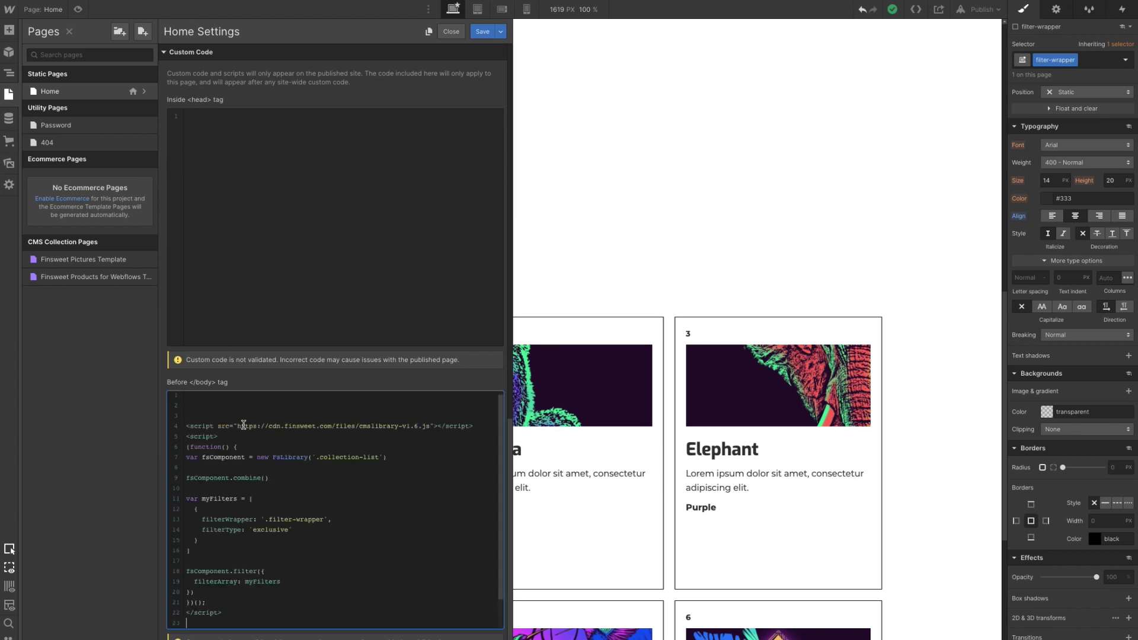
key("ctrl+z")
left_click(224, 399)
key("ctrl+v")
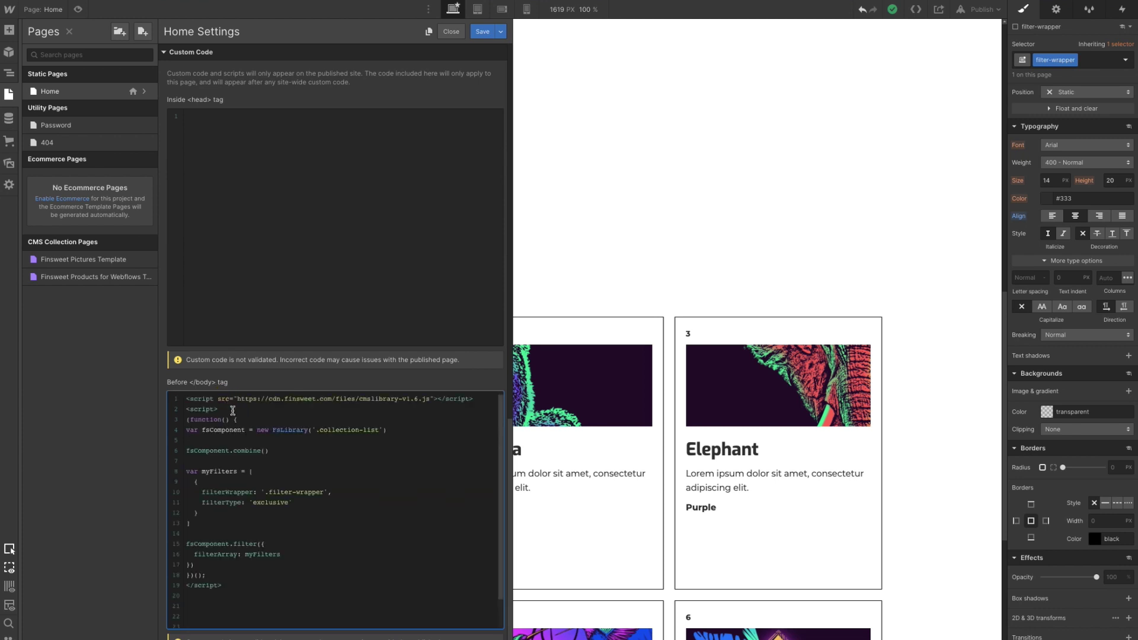
left_click(484, 36)
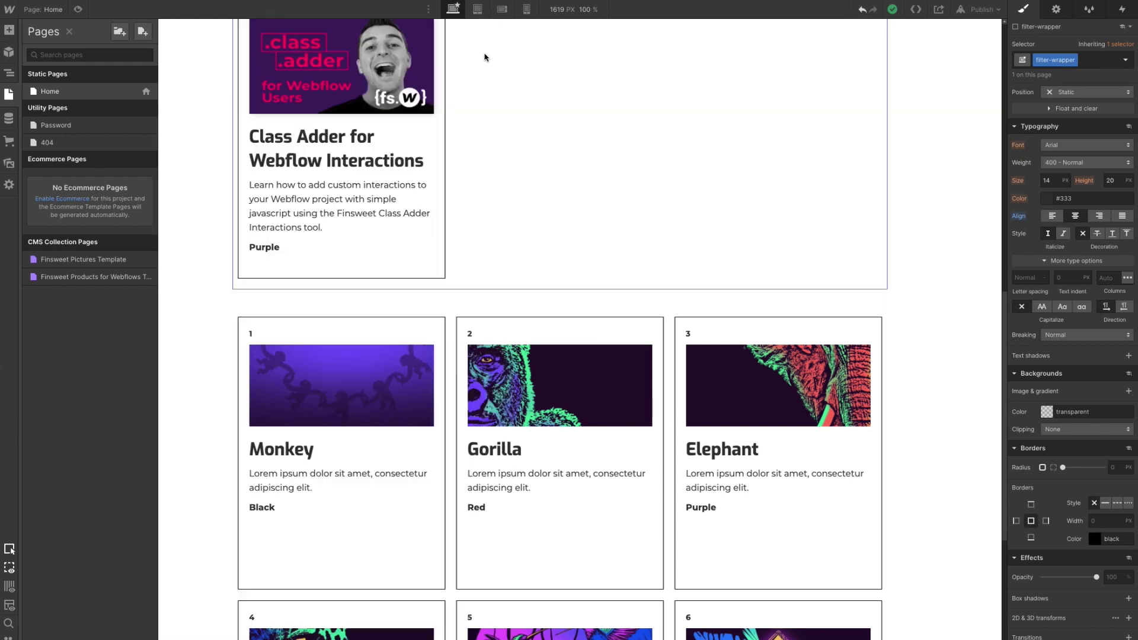
Publish the site to its webflow.io staging domain
left_click(980, 10)
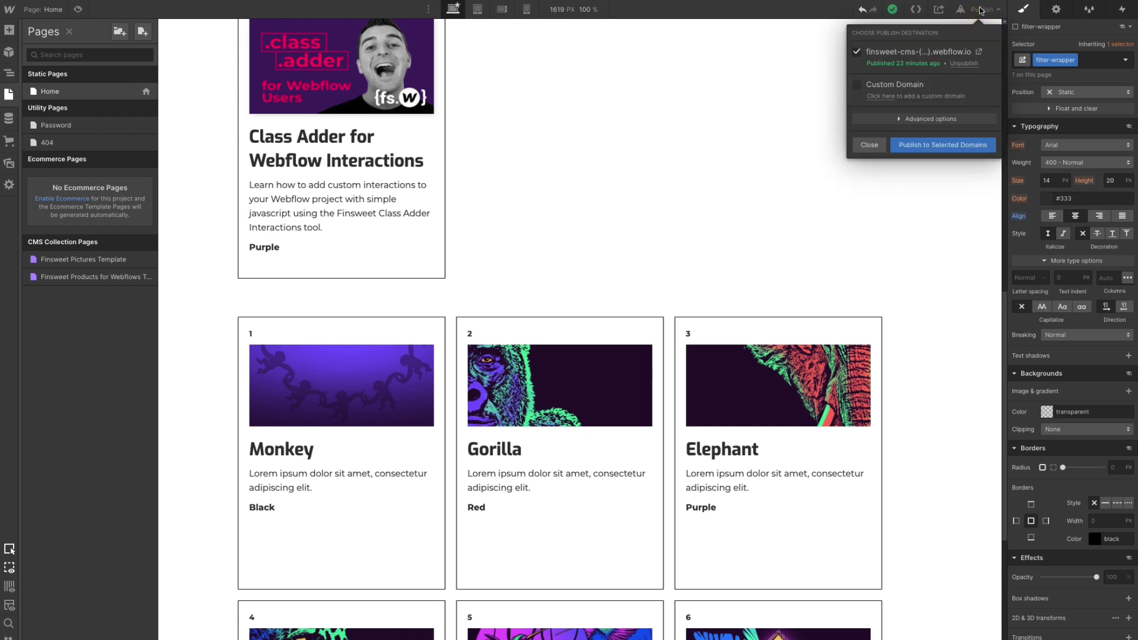
left_click(918, 148)
left_click(979, 56)
scroll(710, 223, "down", 7)
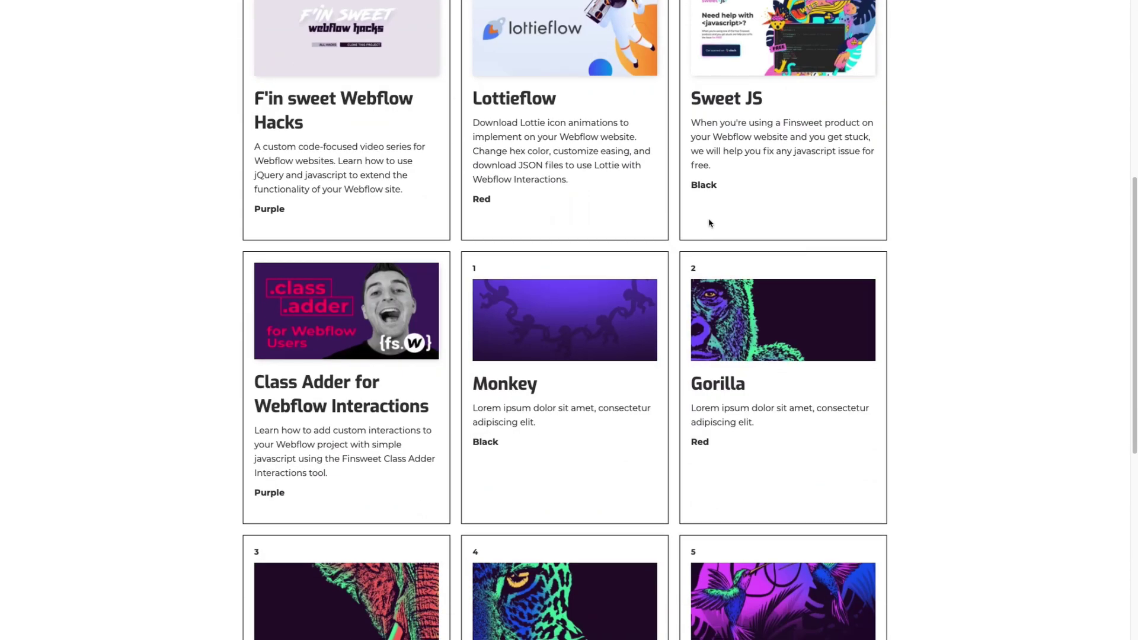
scroll(709, 224, "down", 5)
scroll(415, 287, "up", 11)
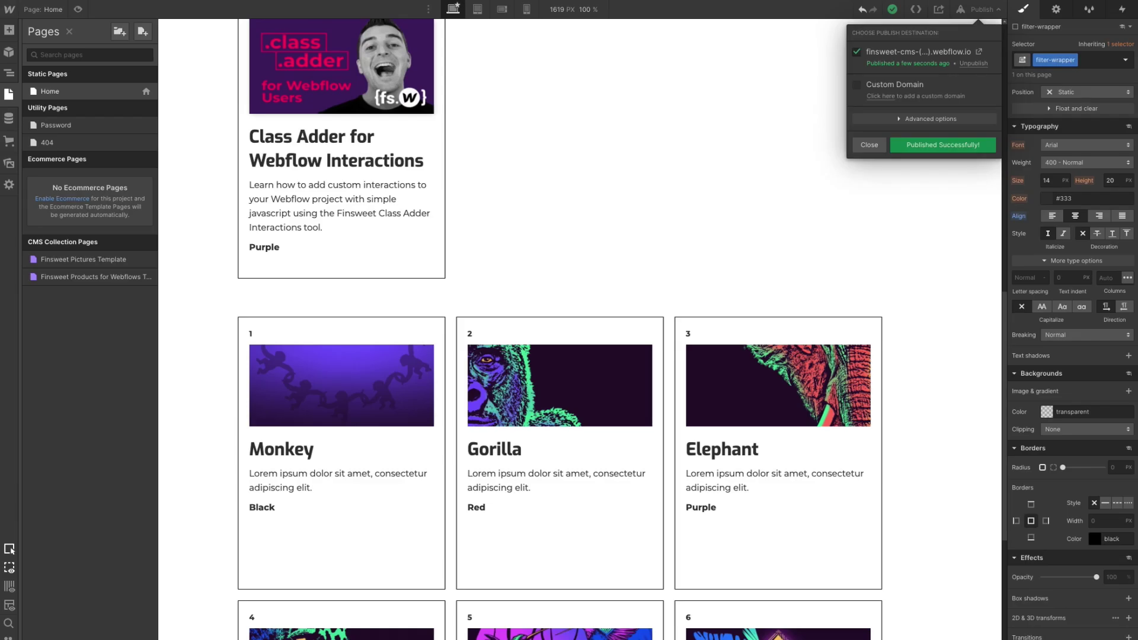
Close the publish panel and scroll the canvas back up to the filter buttons
left_click(965, 14)
scroll(655, 258, "up", 10)
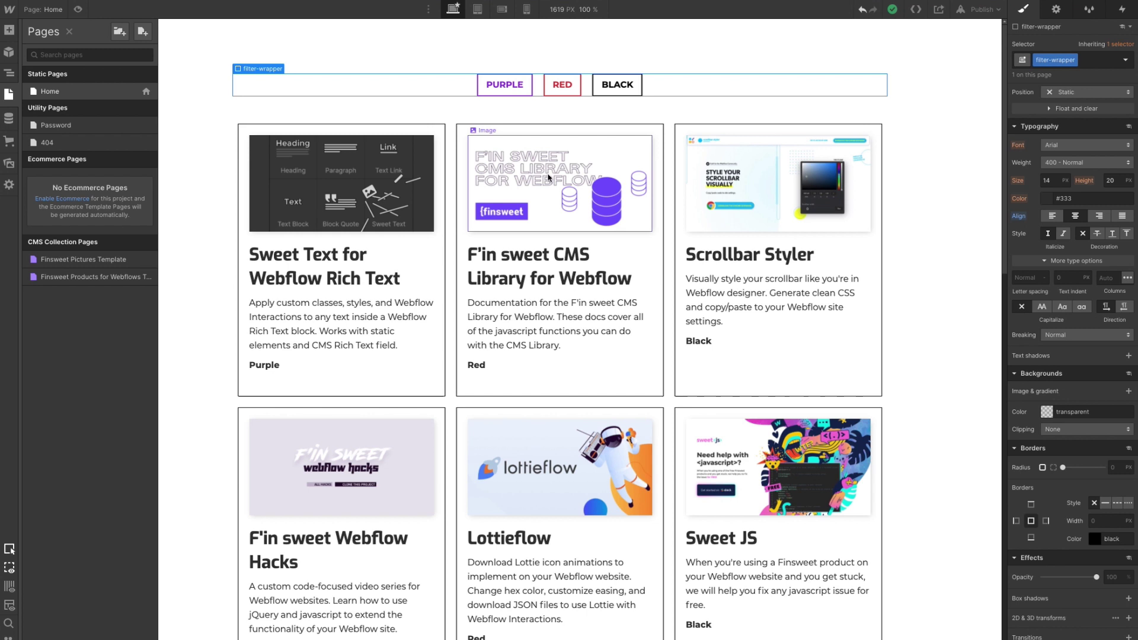
Add a custom attribute filter-by = purple to the PURPLE button
key("z")
left_click(506, 89)
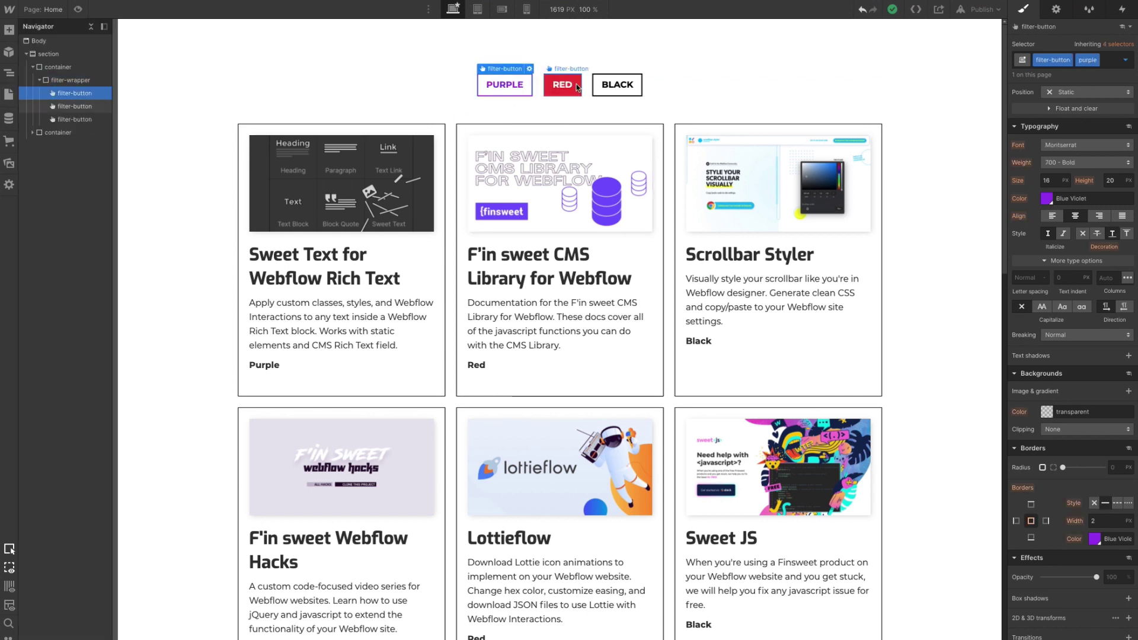
left_click(1057, 10)
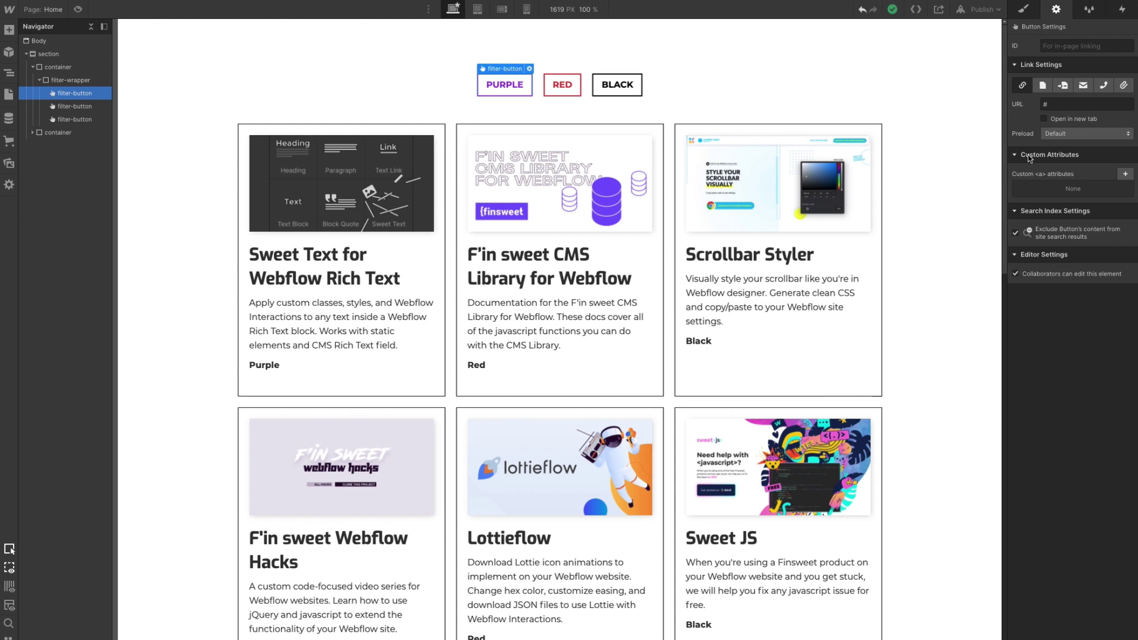
left_click(1126, 175)
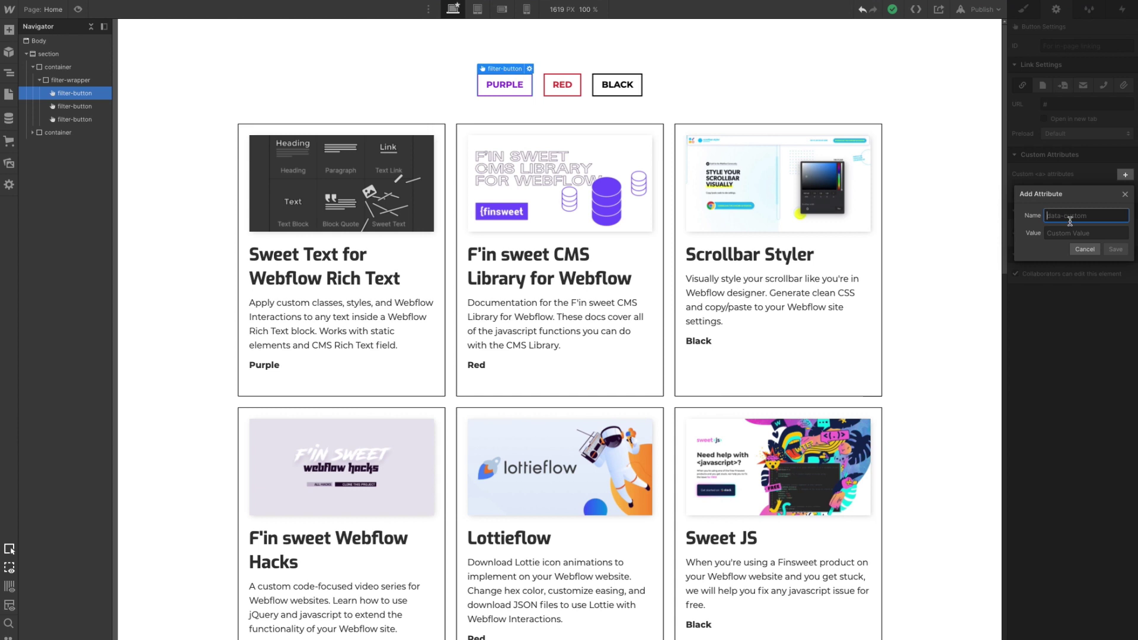
type("filter-by")
left_click(1067, 237)
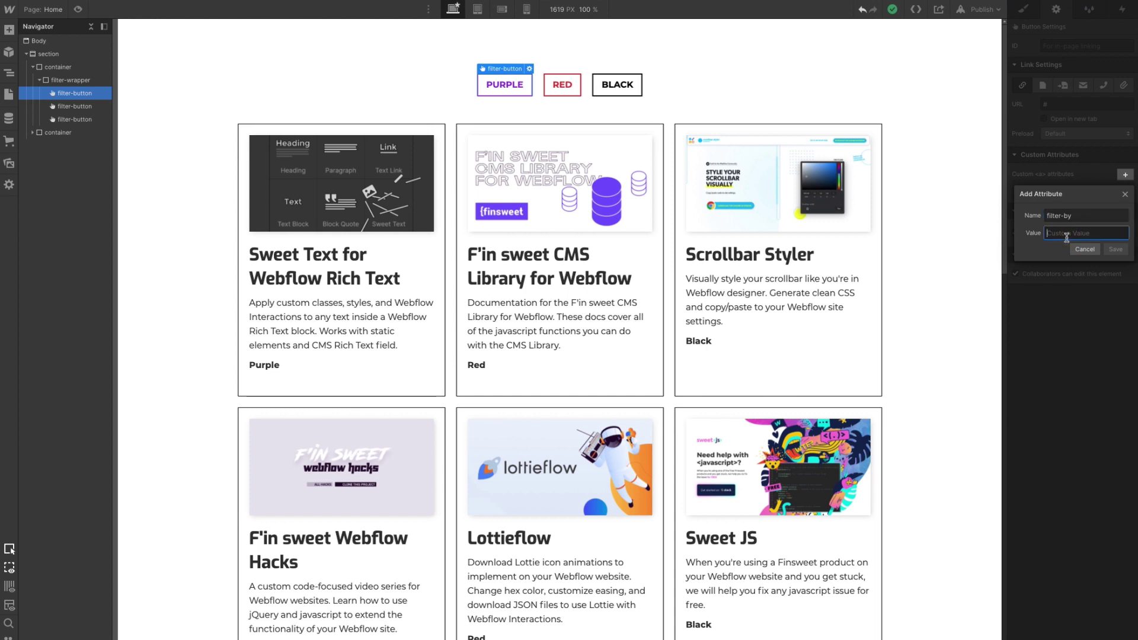
type("purple")
left_click(1115, 249)
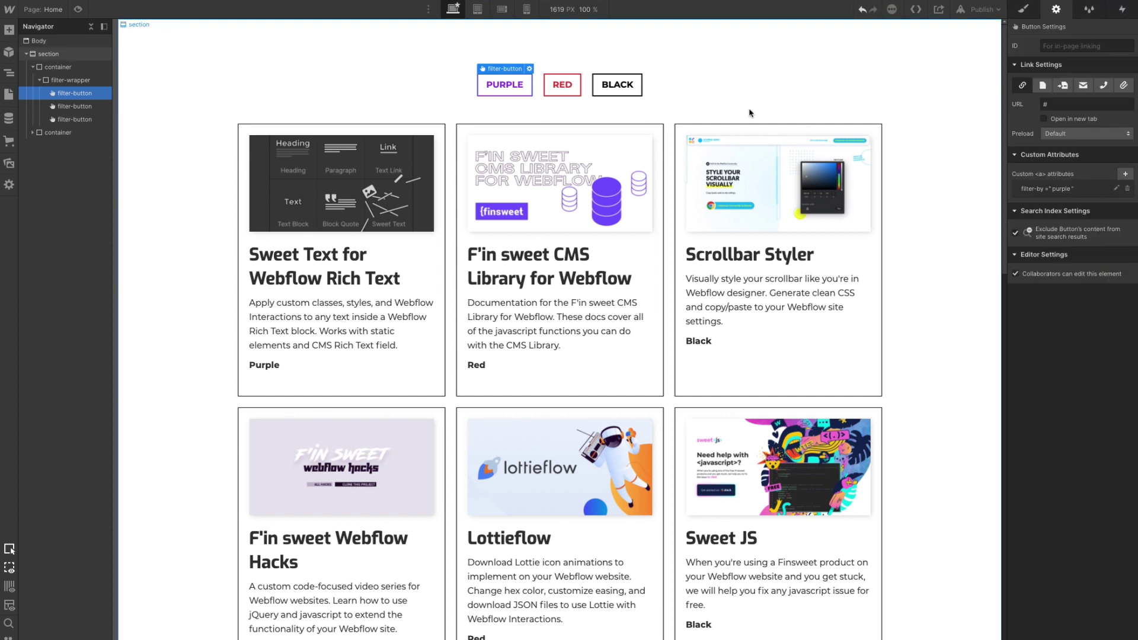
Add a custom attribute filter-by = red to the RED button
left_click(562, 84)
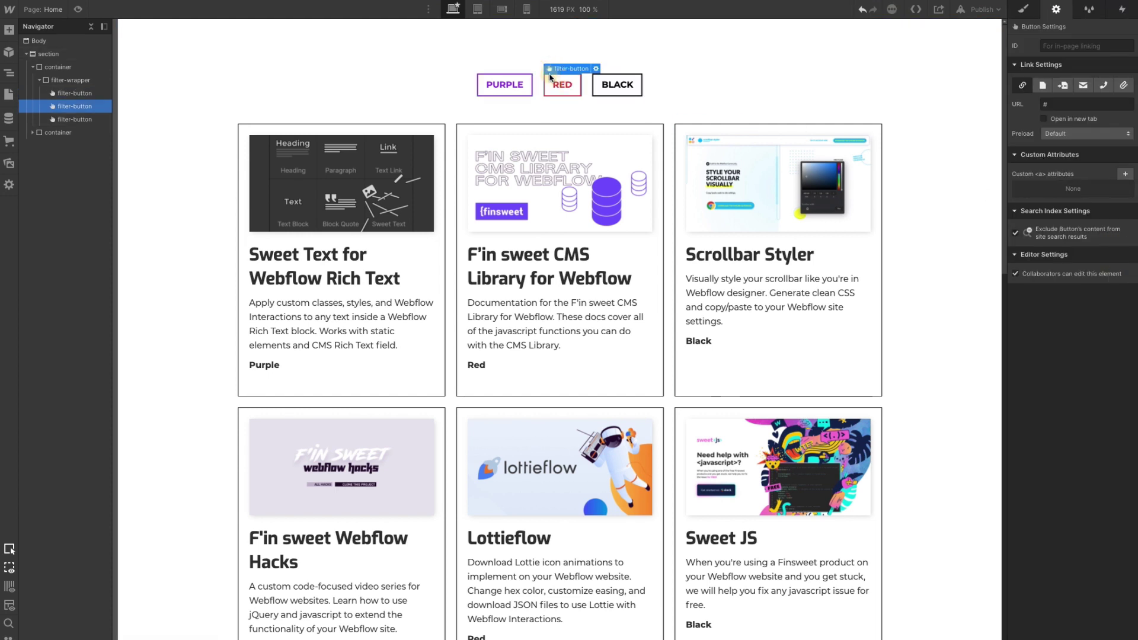
left_click(1126, 174)
type("filter-by")
key("Tab")
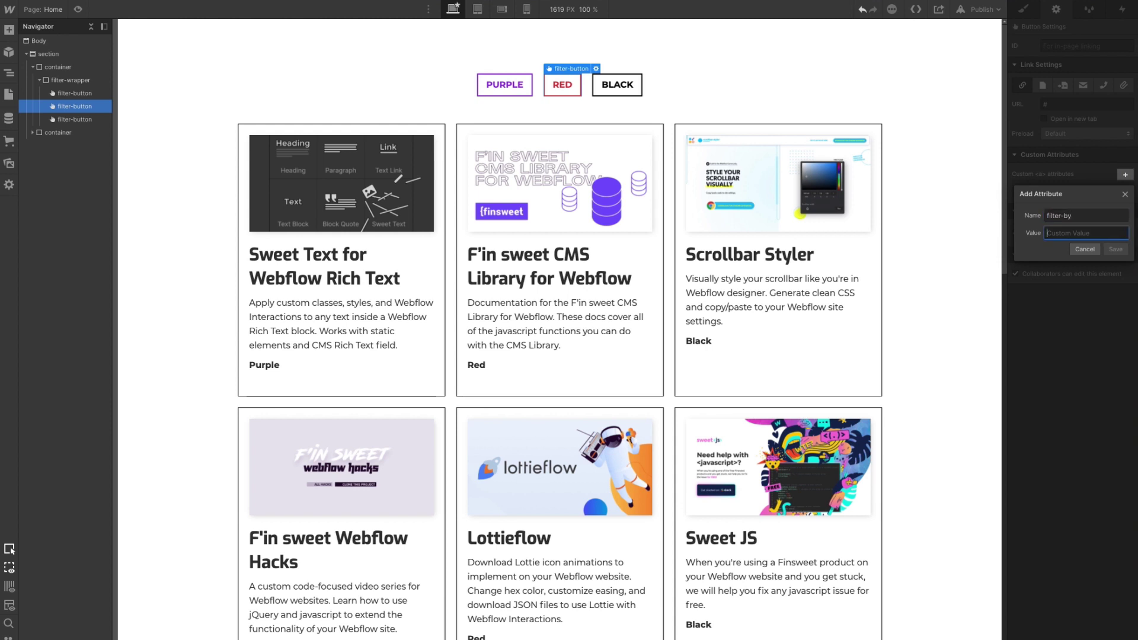
type("red")
left_click(1116, 251)
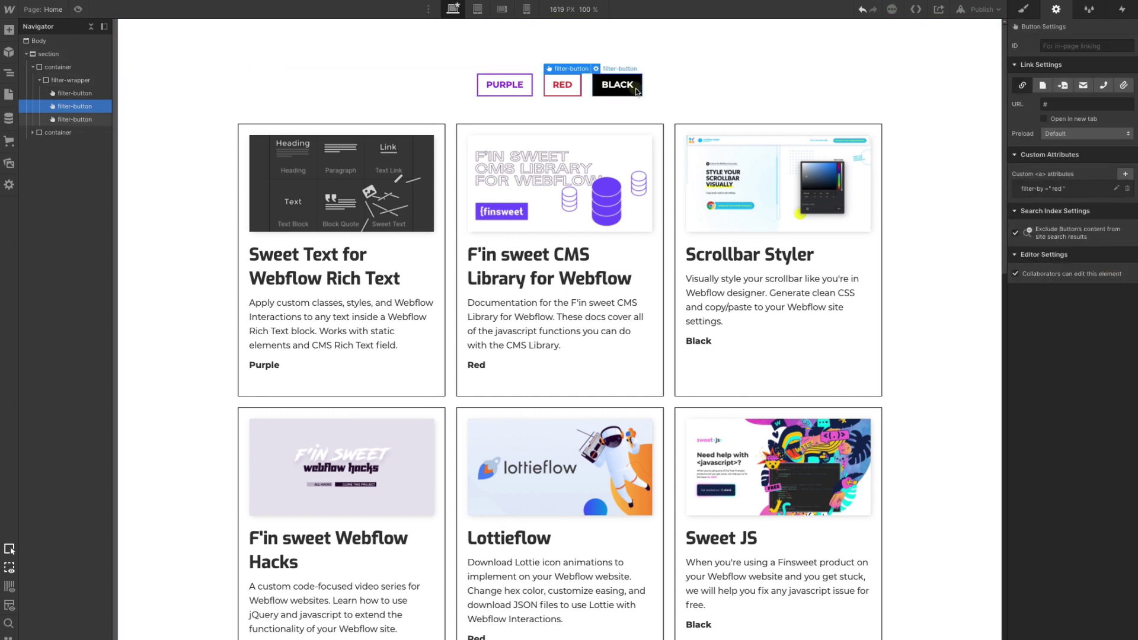
Add a custom attribute filter-by = black to the BLACK button
left_click(633, 89)
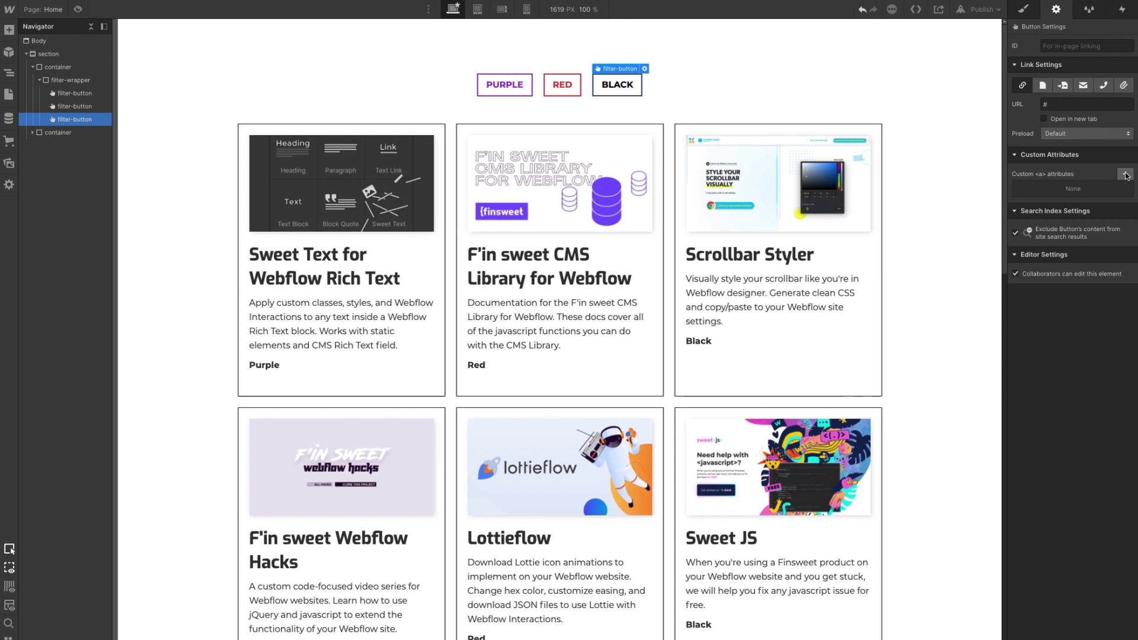
left_click(1126, 175)
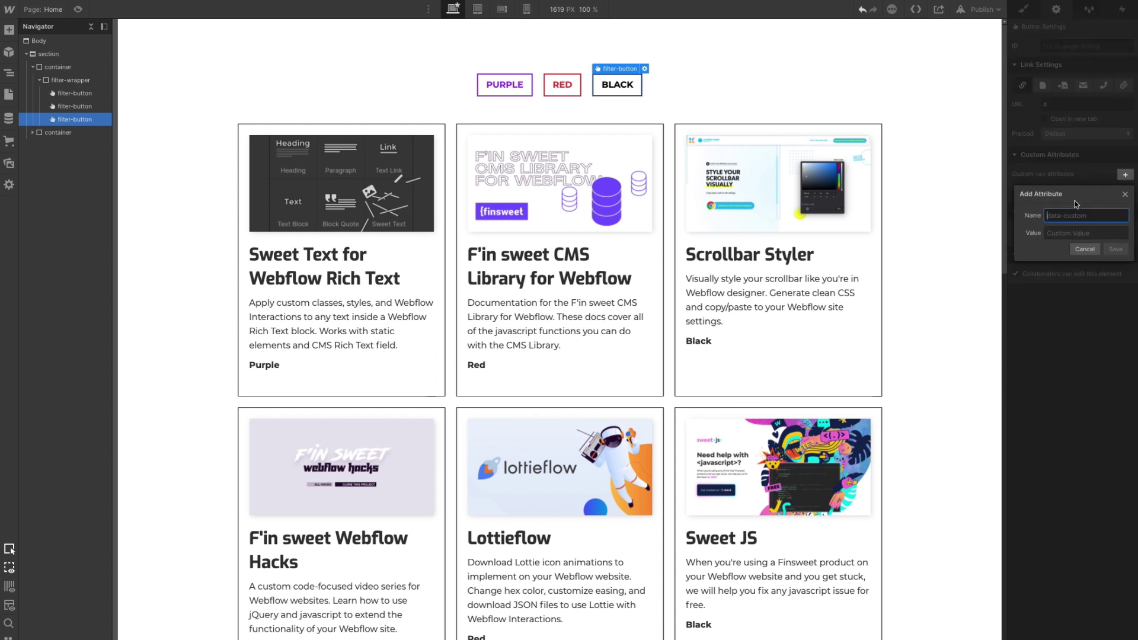
type("filter-by")
key("Tab")
type("black")
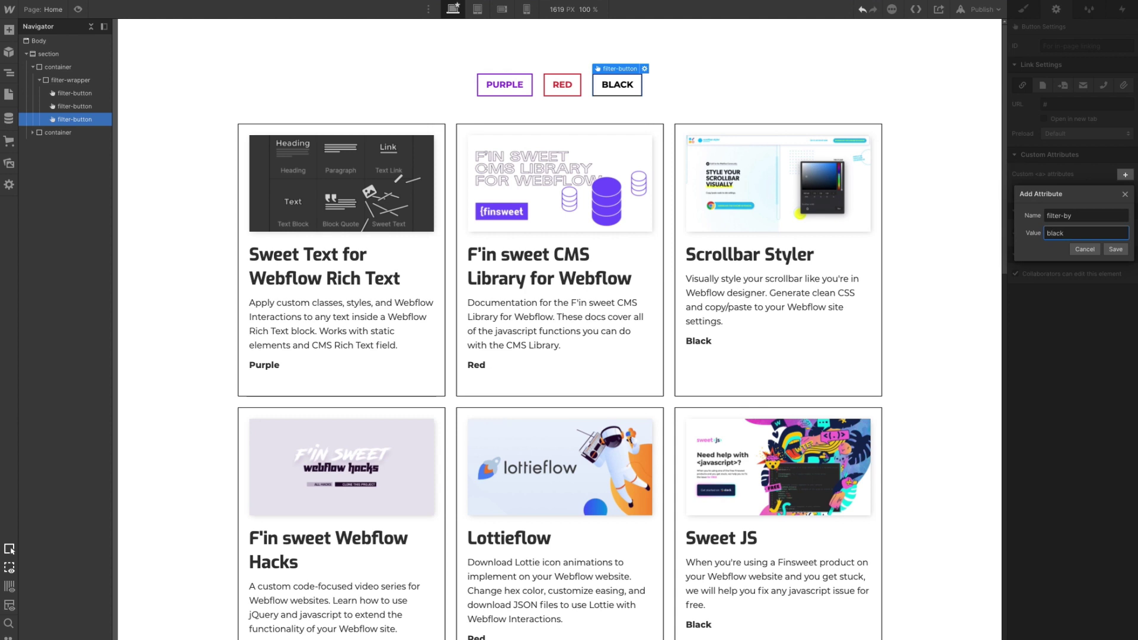
left_click(1114, 249)
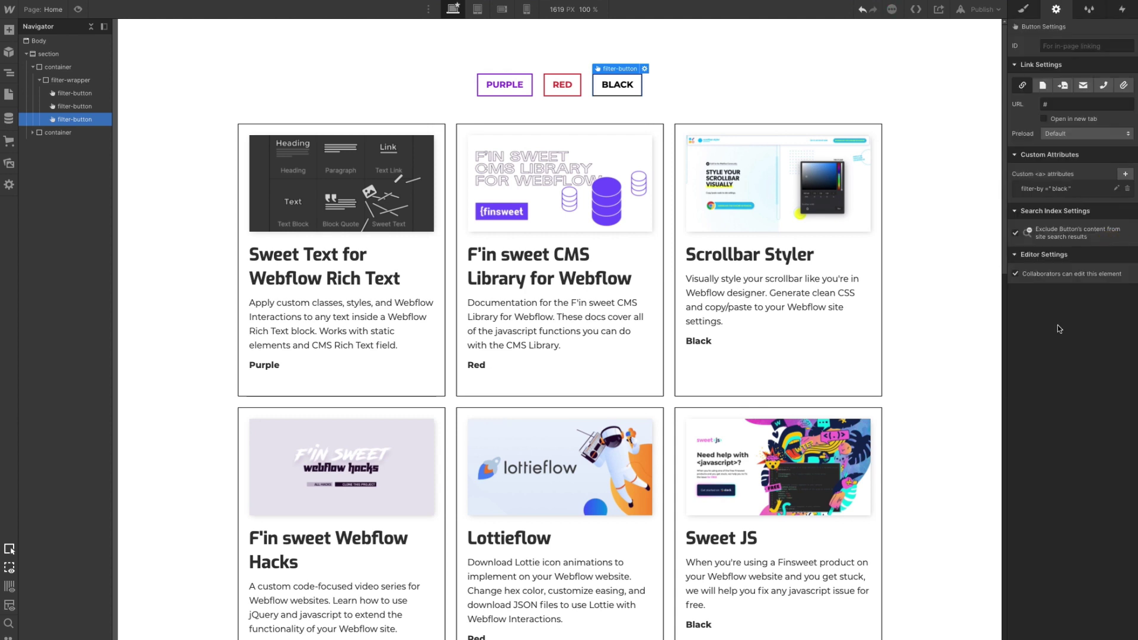
left_click(1023, 10)
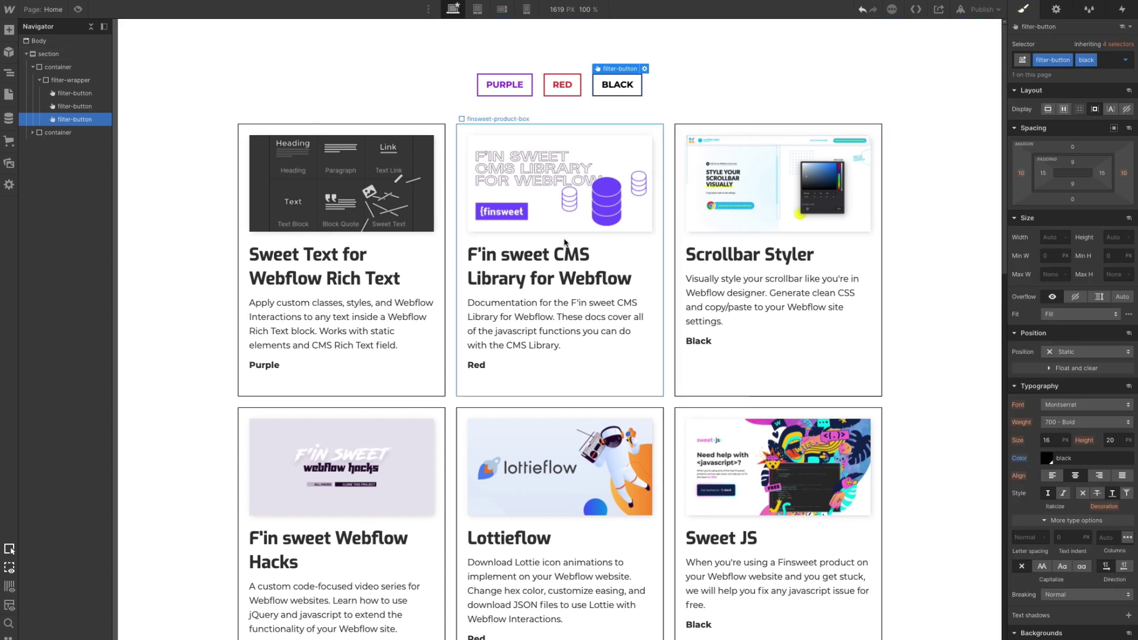
Delete the Purple category paragraph from the first card
left_click(277, 368)
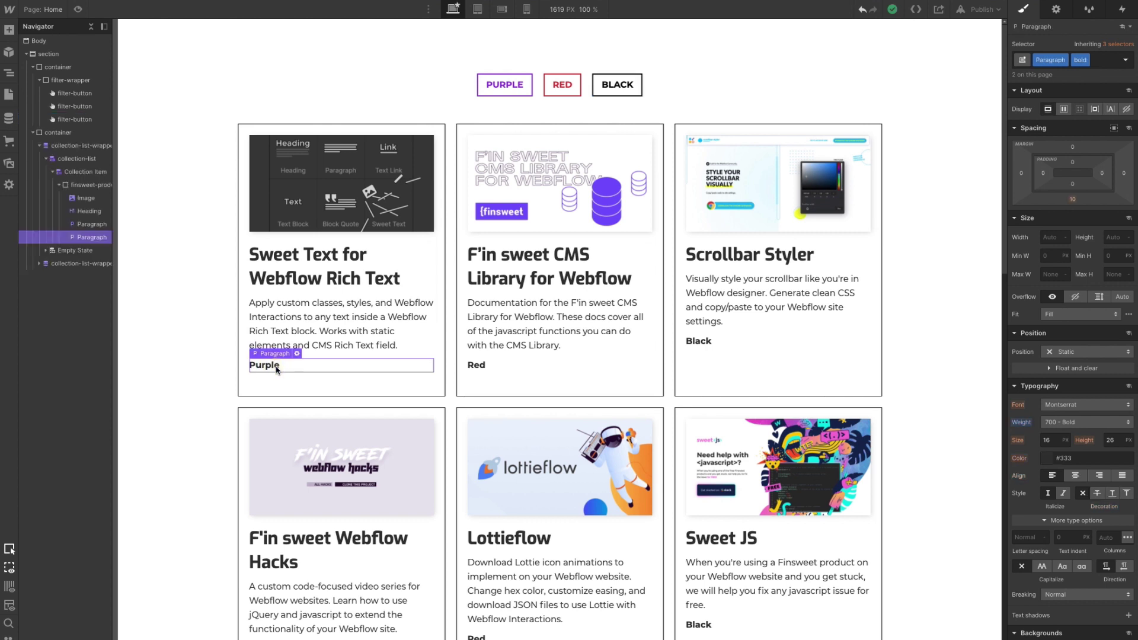
scroll(367, 446, "down", 6)
scroll(358, 465, "down", 4)
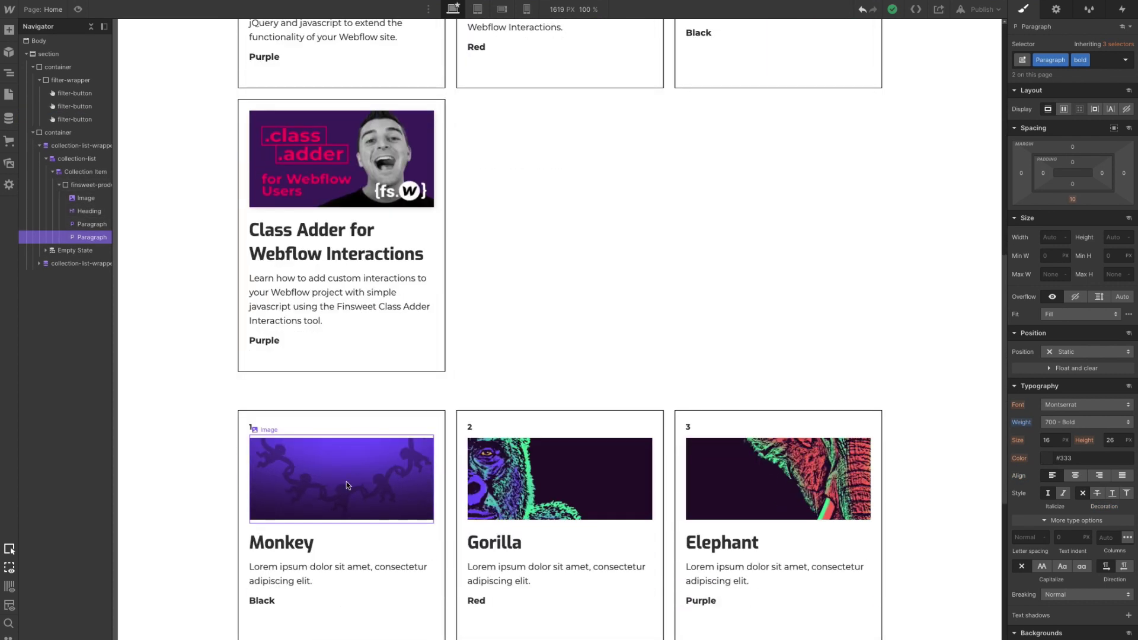
scroll(346, 481, "down", 6)
scroll(344, 504, "up", 9)
scroll(346, 481, "up", 8)
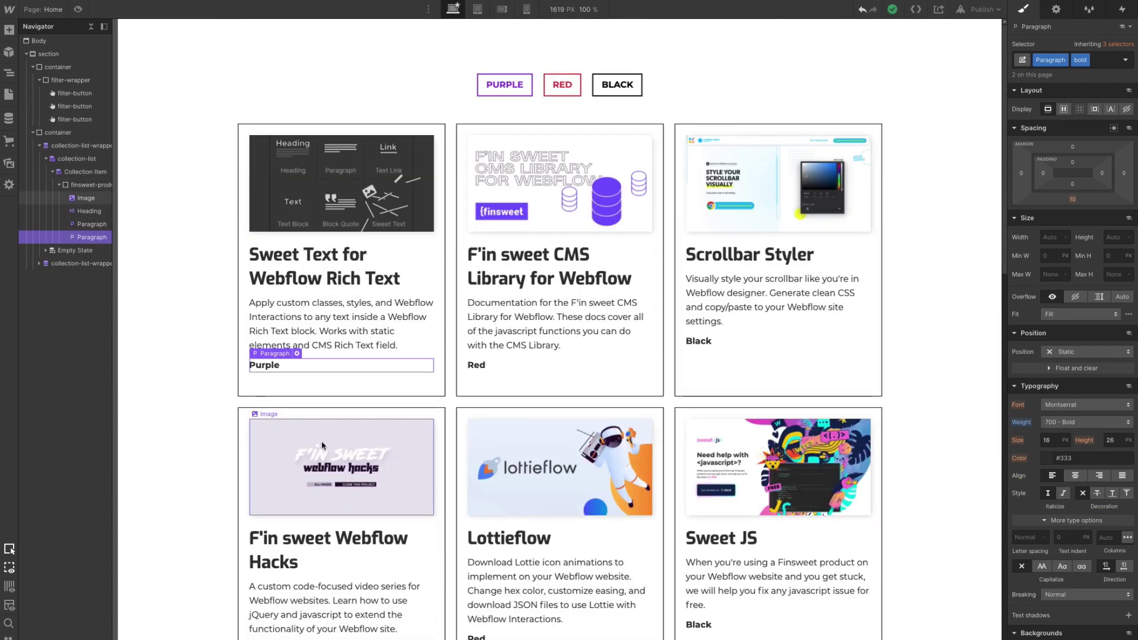
key("Delete")
Delete the Monkey card's extra Black paragraph, then select the first product card's description
scroll(308, 415, "down", 10)
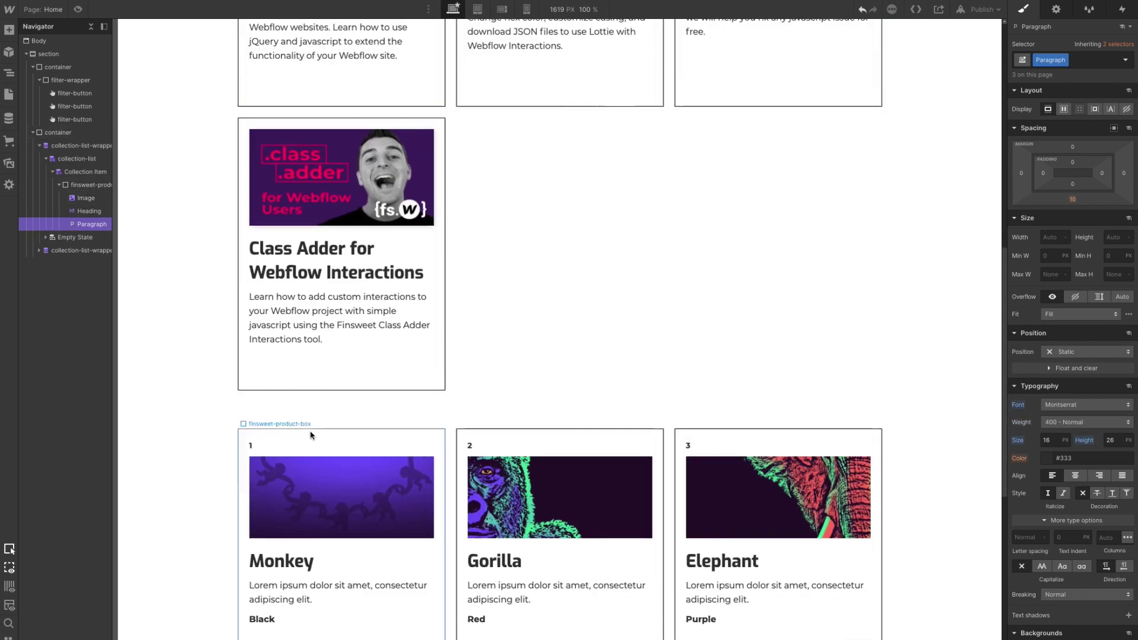
scroll(309, 445, "down", 5)
left_click(268, 320)
key("Delete")
scroll(281, 342, "up", 5)
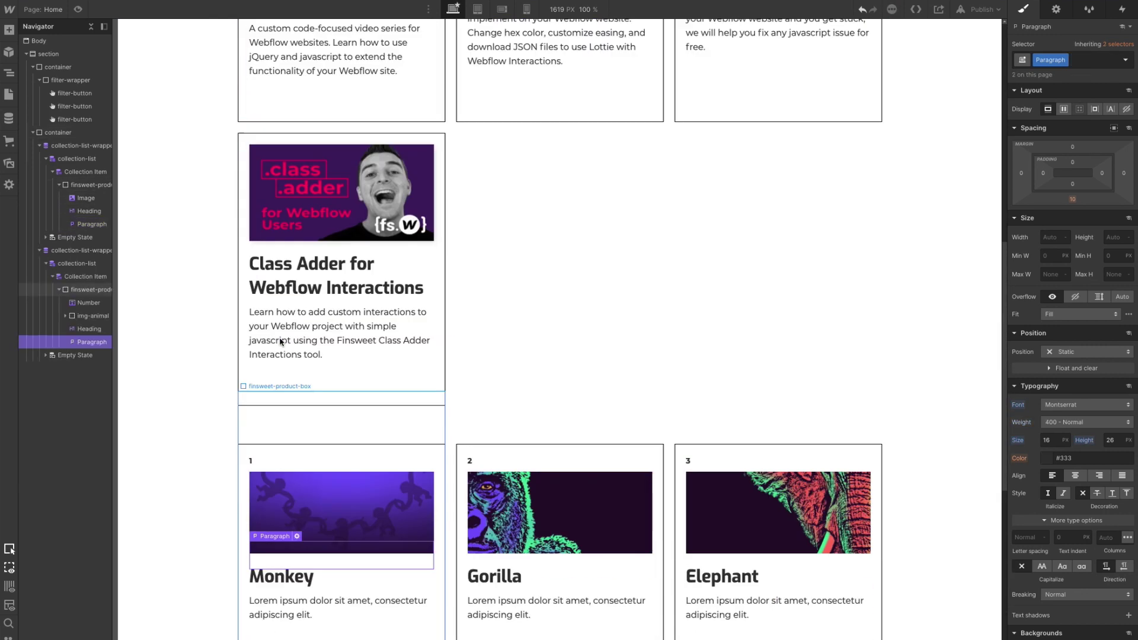
scroll(281, 342, "up", 10)
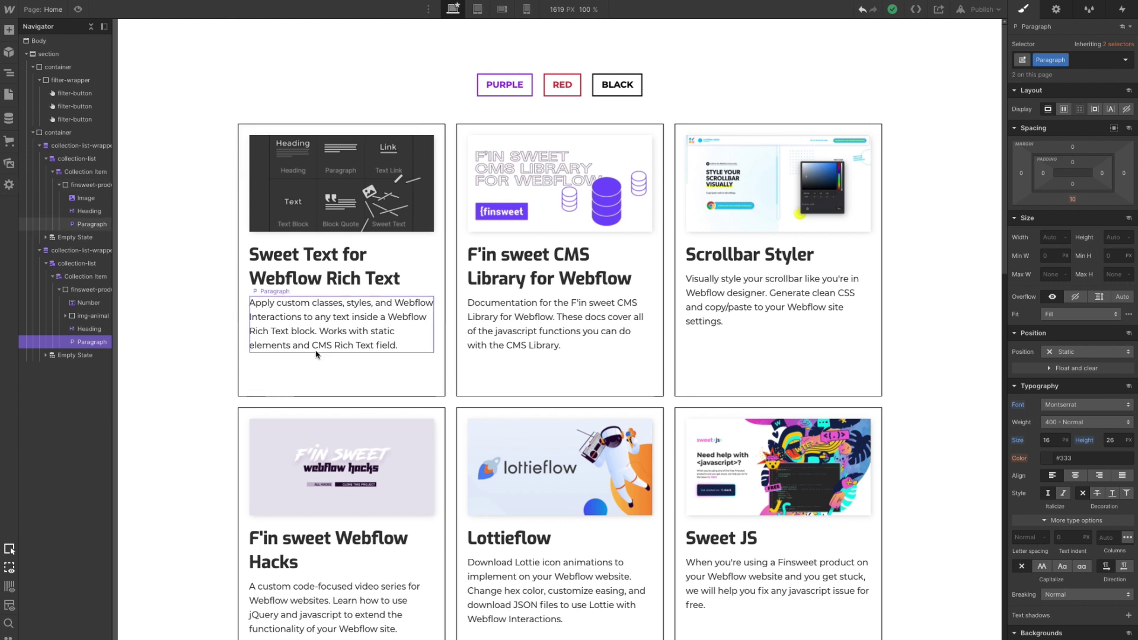
left_click(305, 322)
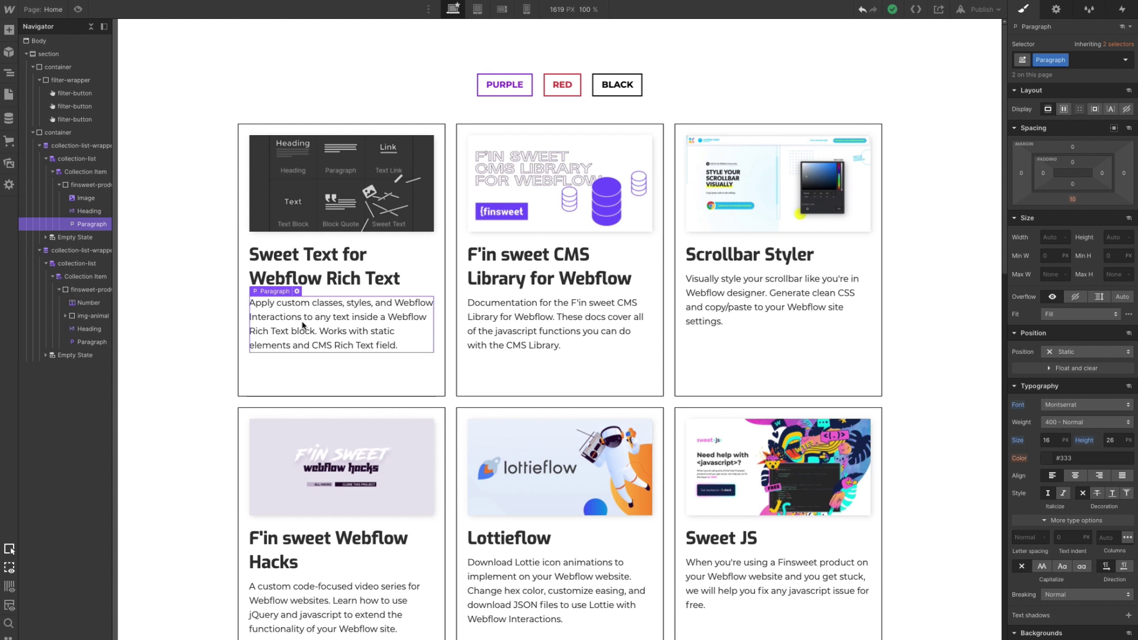
Duplicate the product card's description paragraph and bind the copy to the CMS Color field
key("ctrl+d")
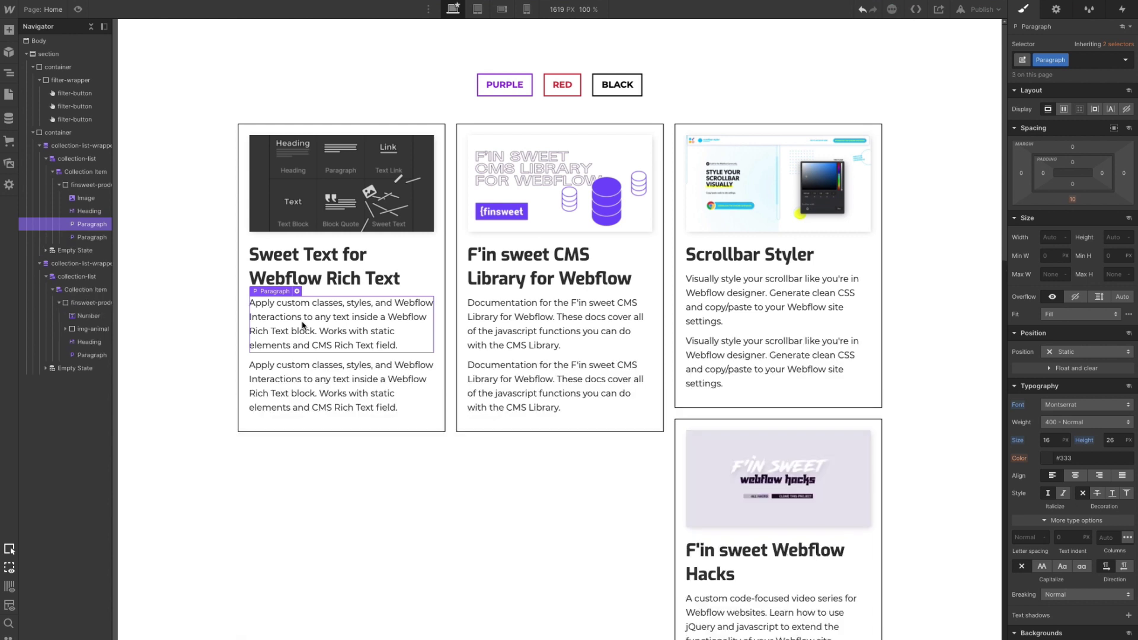
left_click(320, 371)
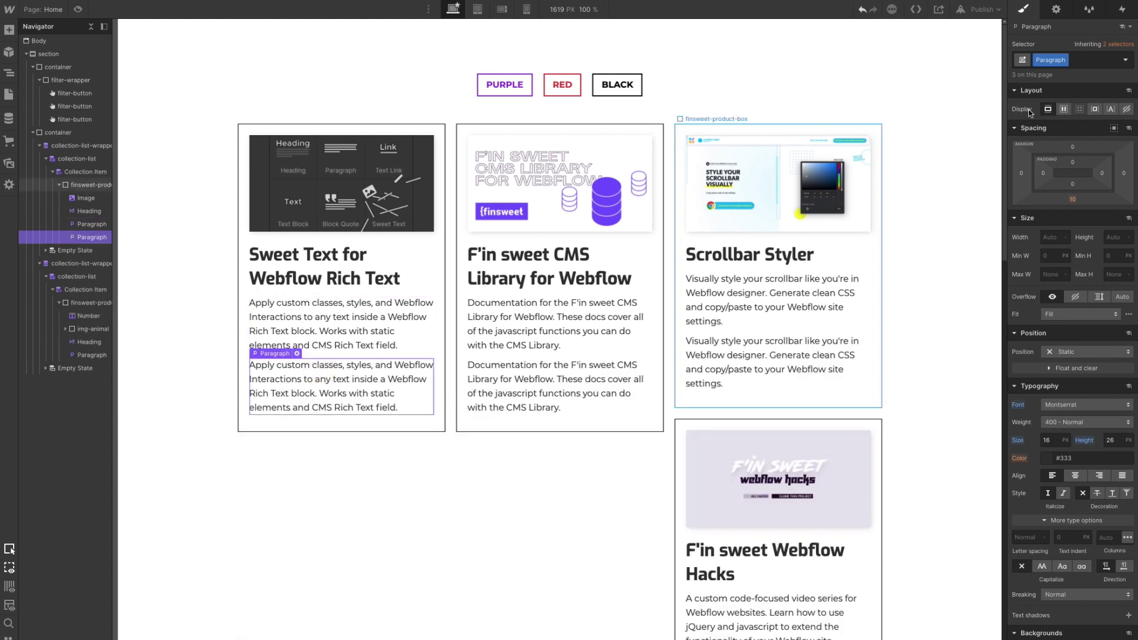
left_click(297, 354)
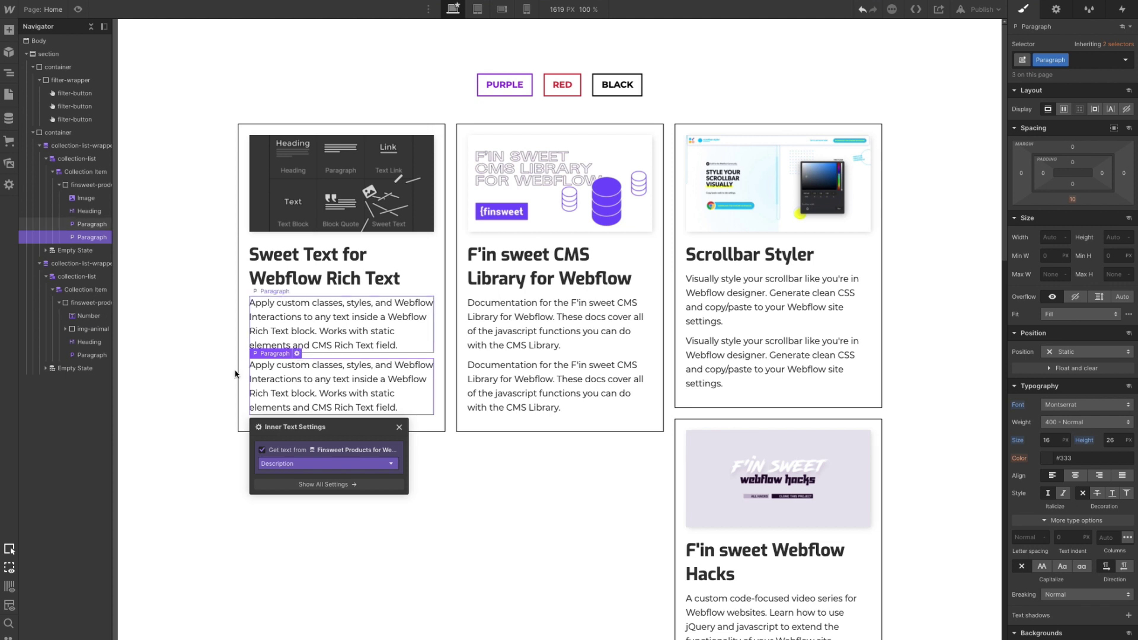
left_click(300, 465)
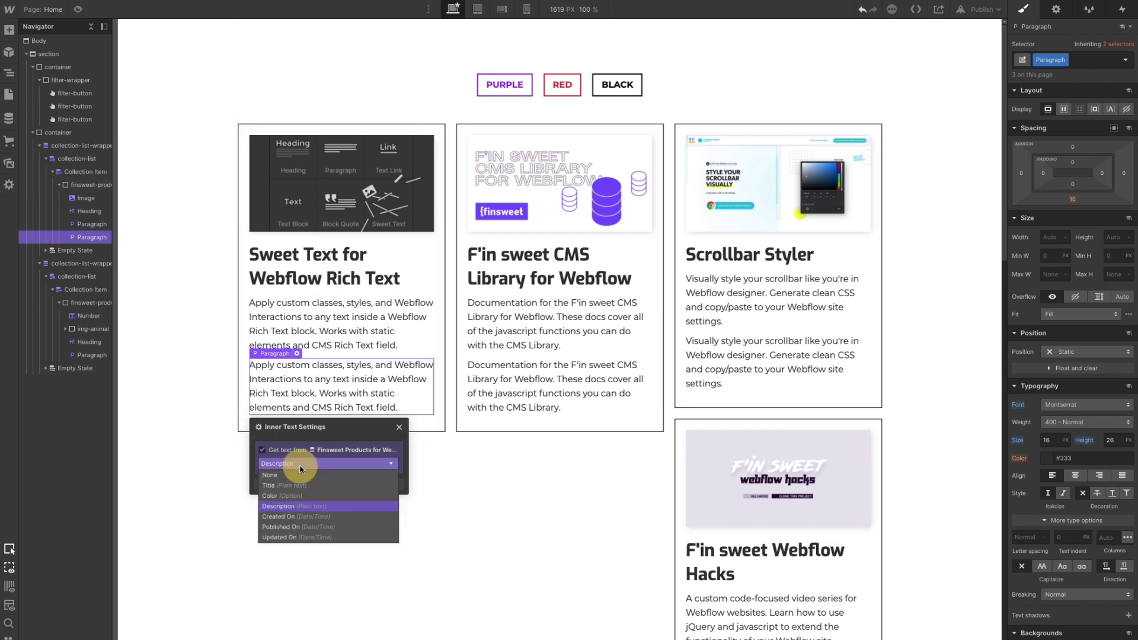
left_click(275, 496)
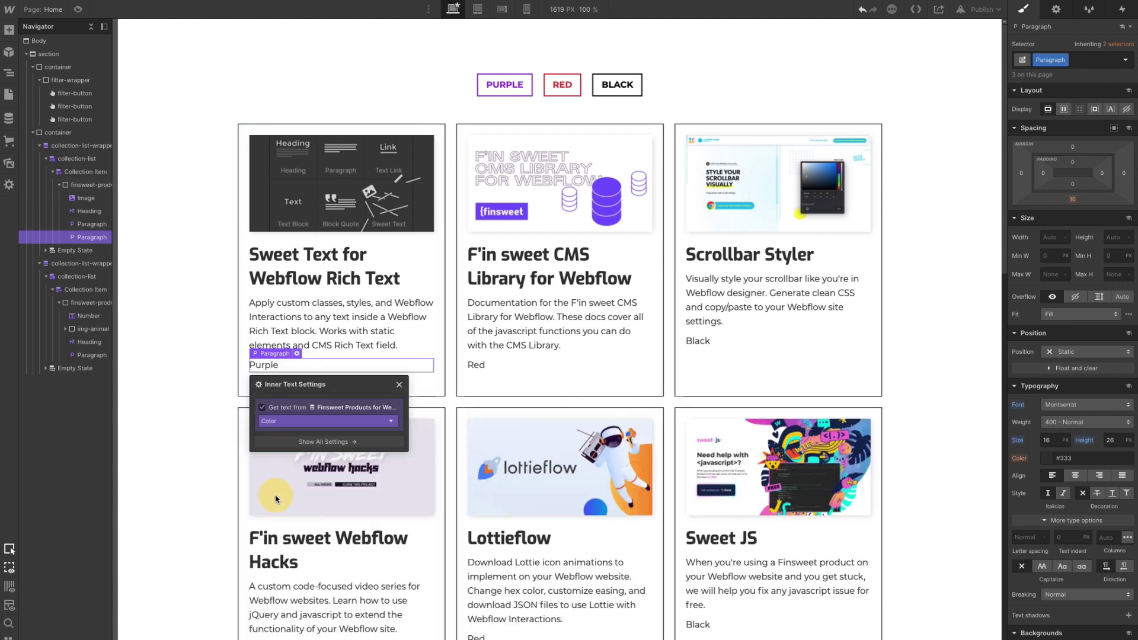
Give the colour paragraph a new 'bold' combo class
left_click(1077, 61)
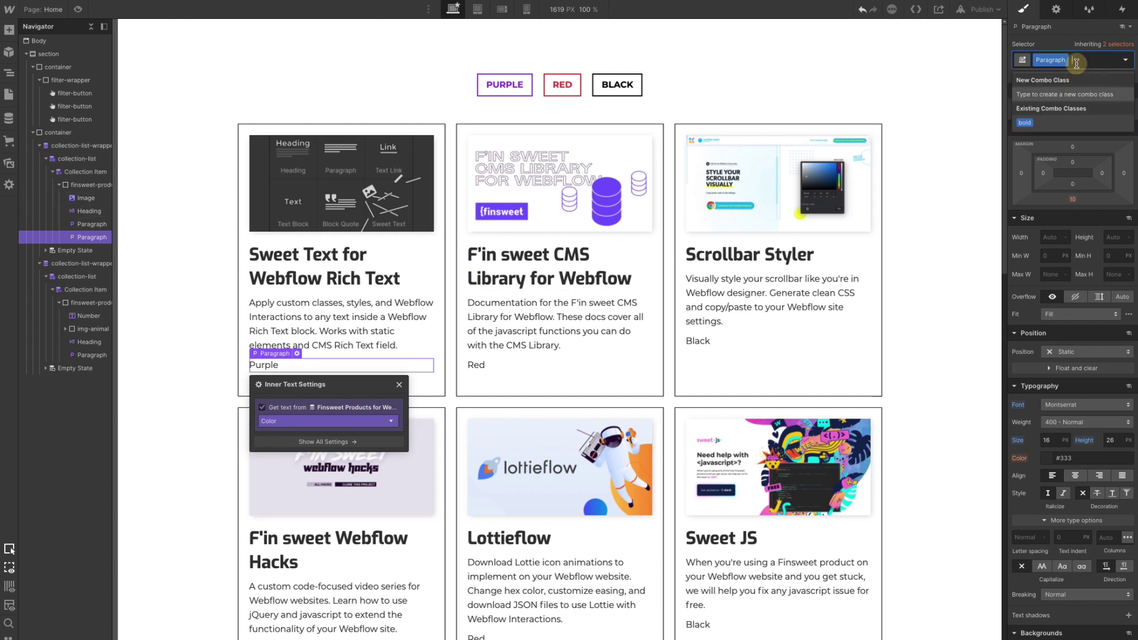
type("bold")
key("Return")
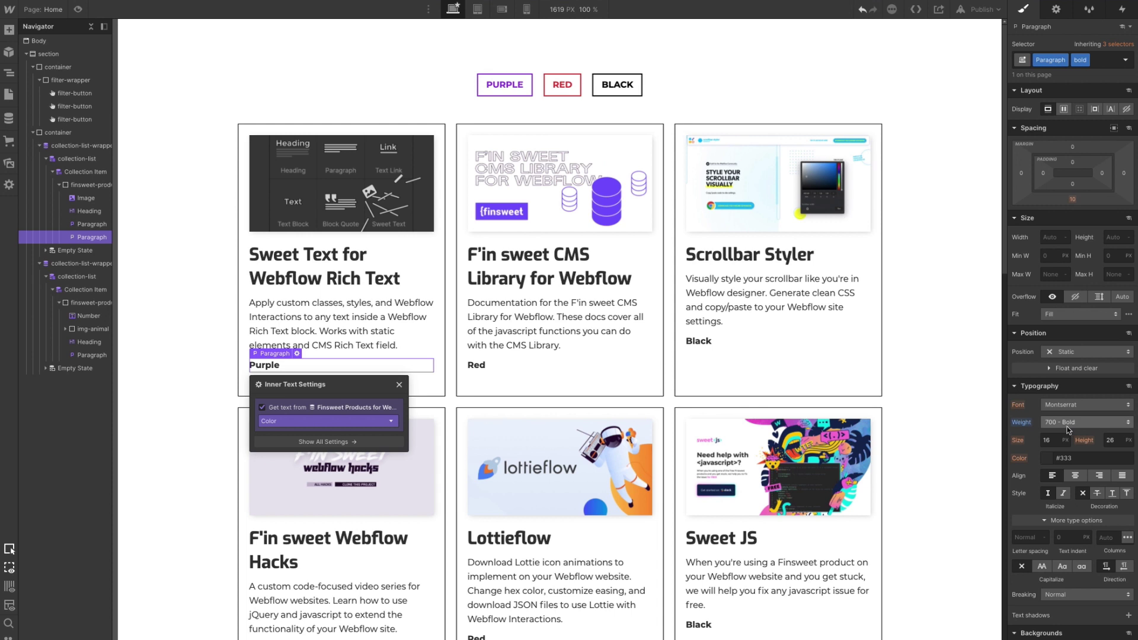
left_click(400, 385)
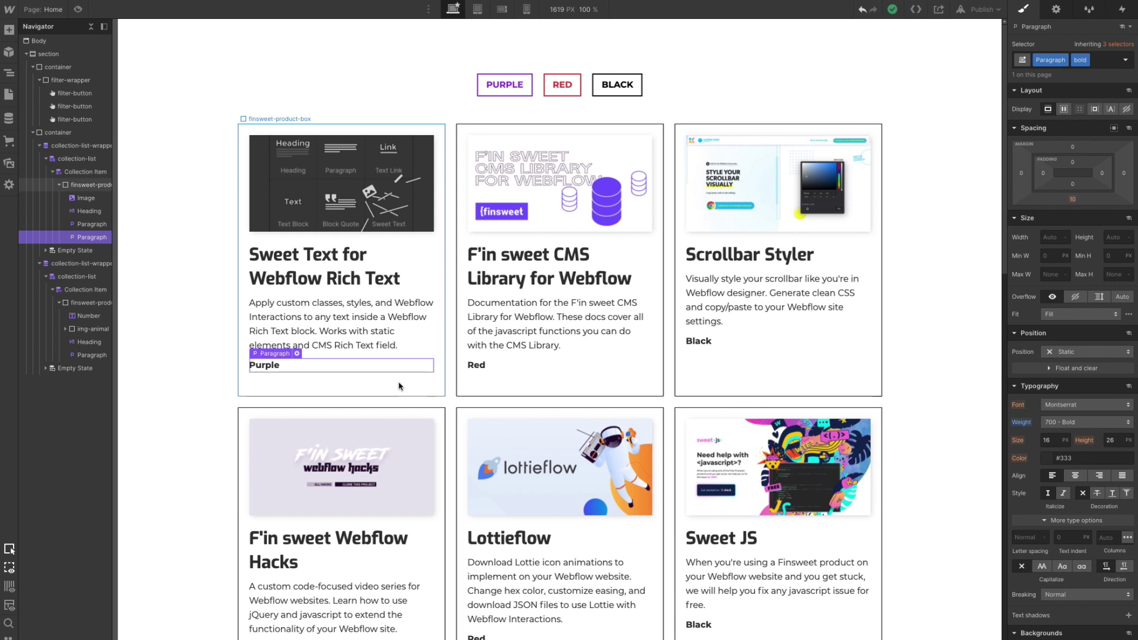
scroll(398, 386, "down", 4)
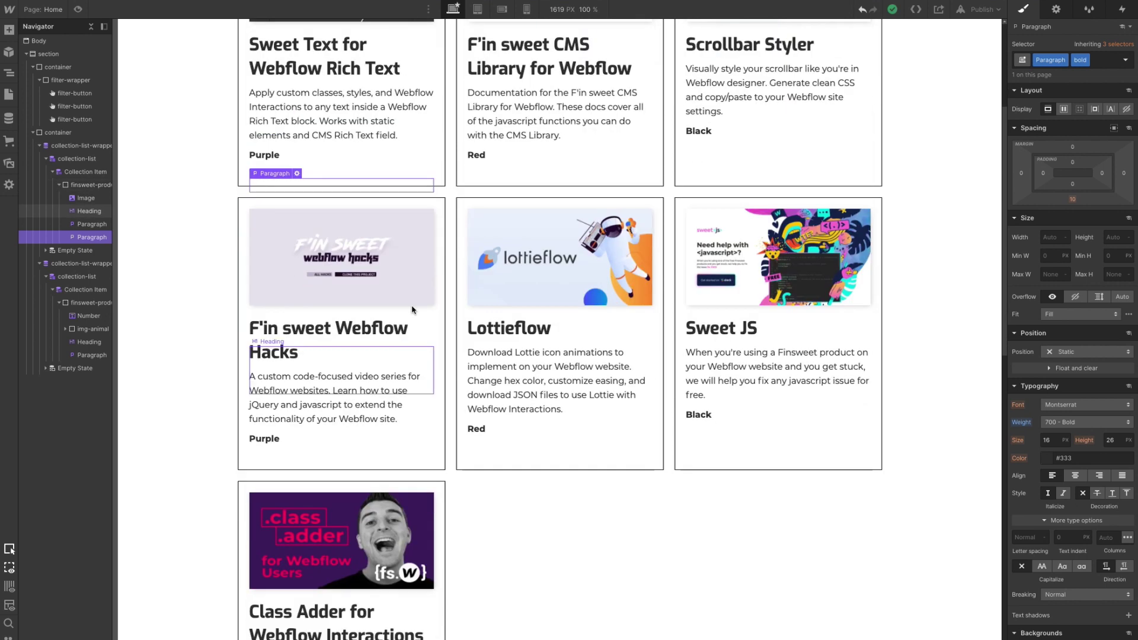
Duplicate the Monkey card's description paragraph and apply the existing bold combo class
scroll(432, 329, "up", 4)
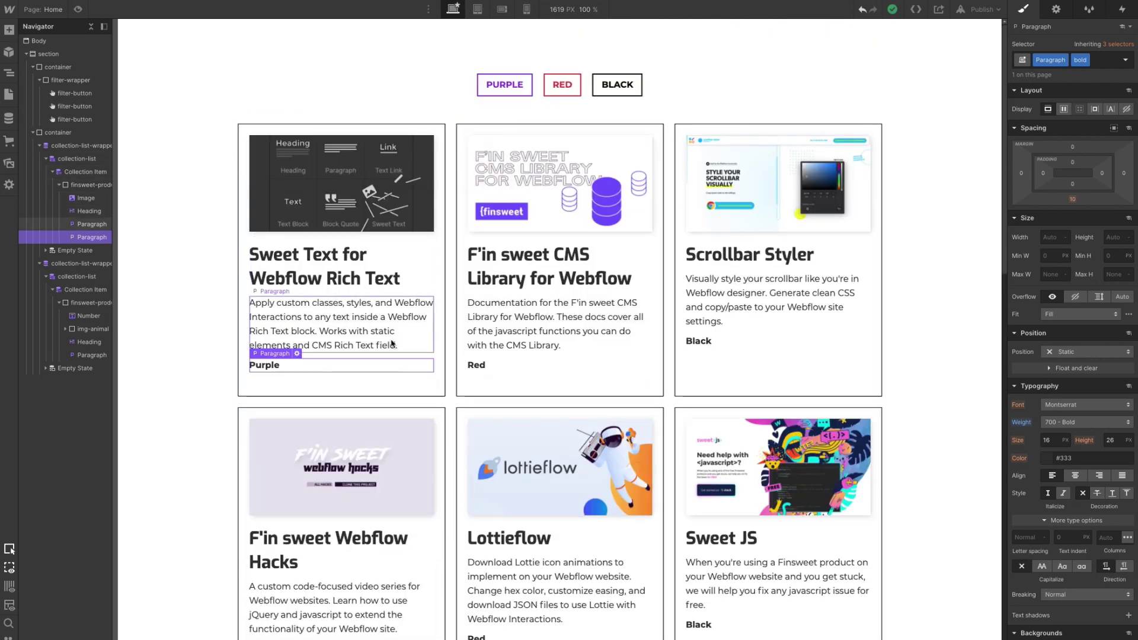
scroll(302, 436, "down", 12)
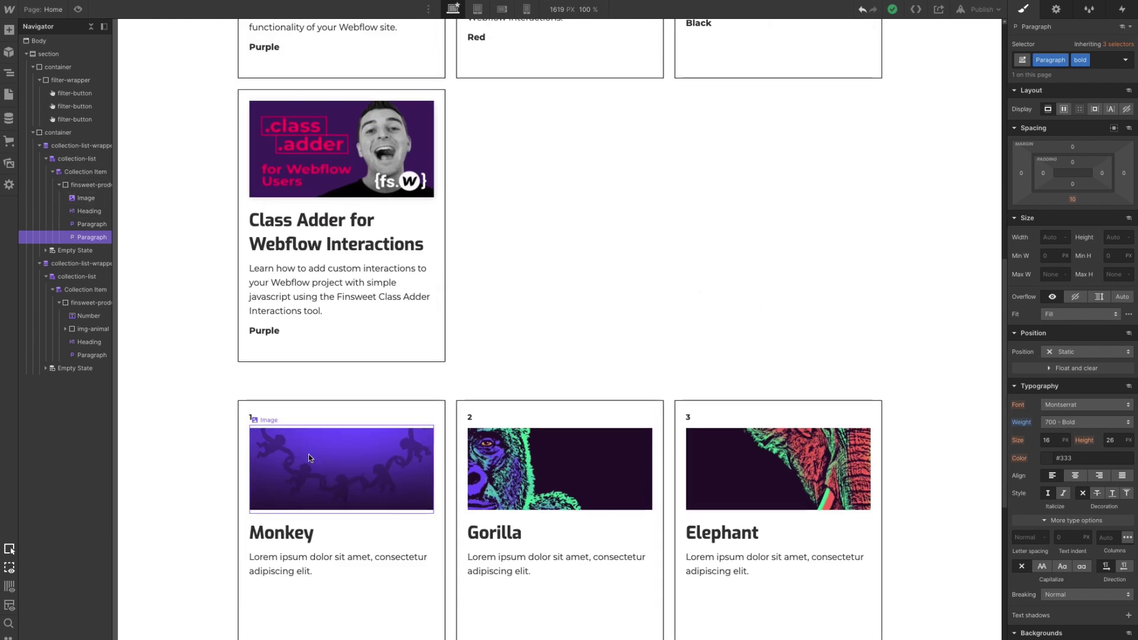
left_click(309, 426)
key("ctrl+d")
left_click(298, 460)
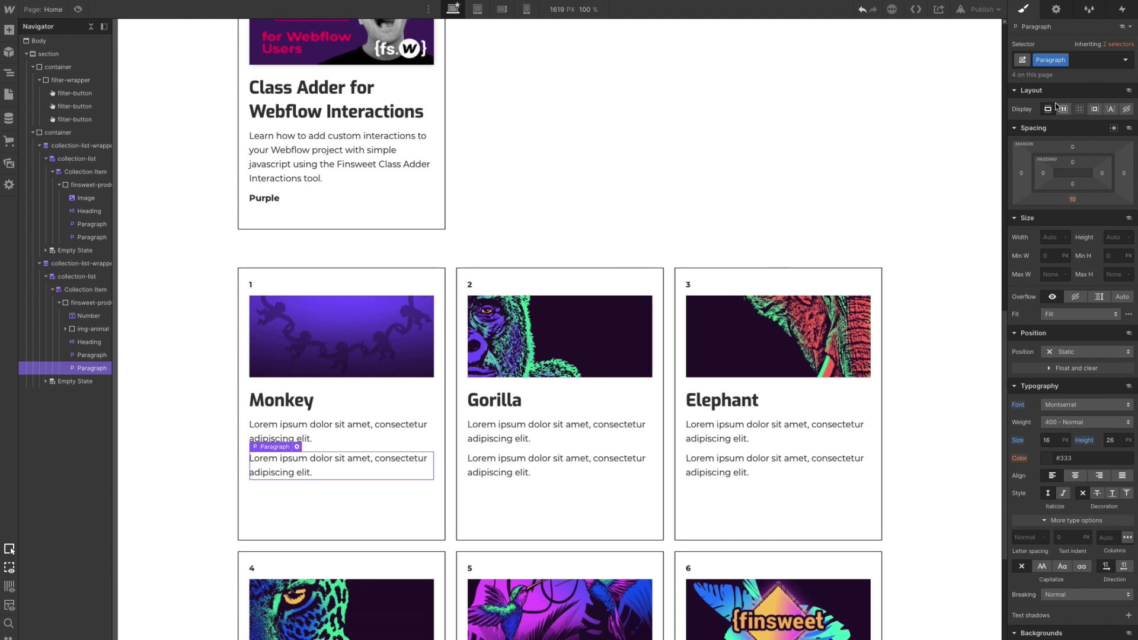
left_click(1087, 60)
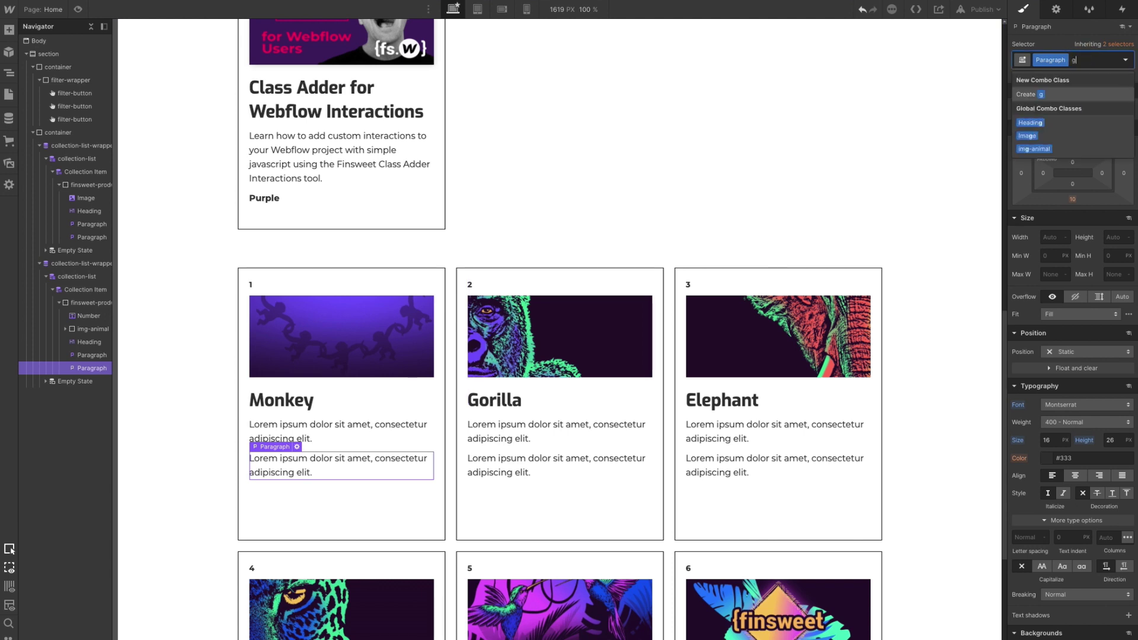
left_click(1024, 123)
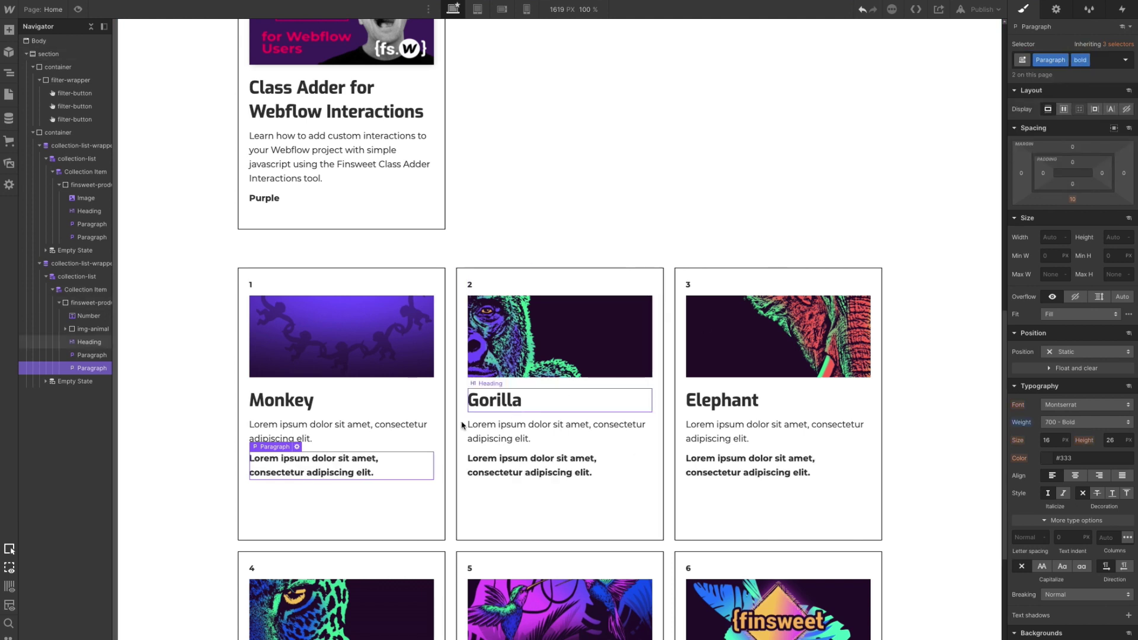
Bind the bold paragraph's text to the CMS Color field so cards show Black, Red, Purple
left_click(297, 447)
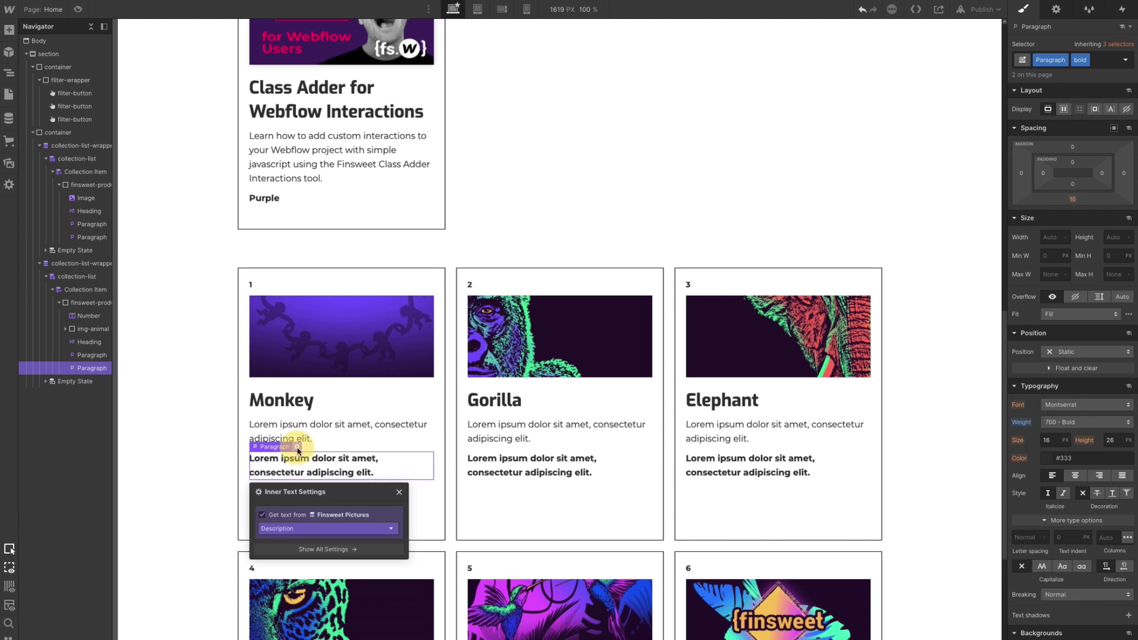
left_click(284, 528)
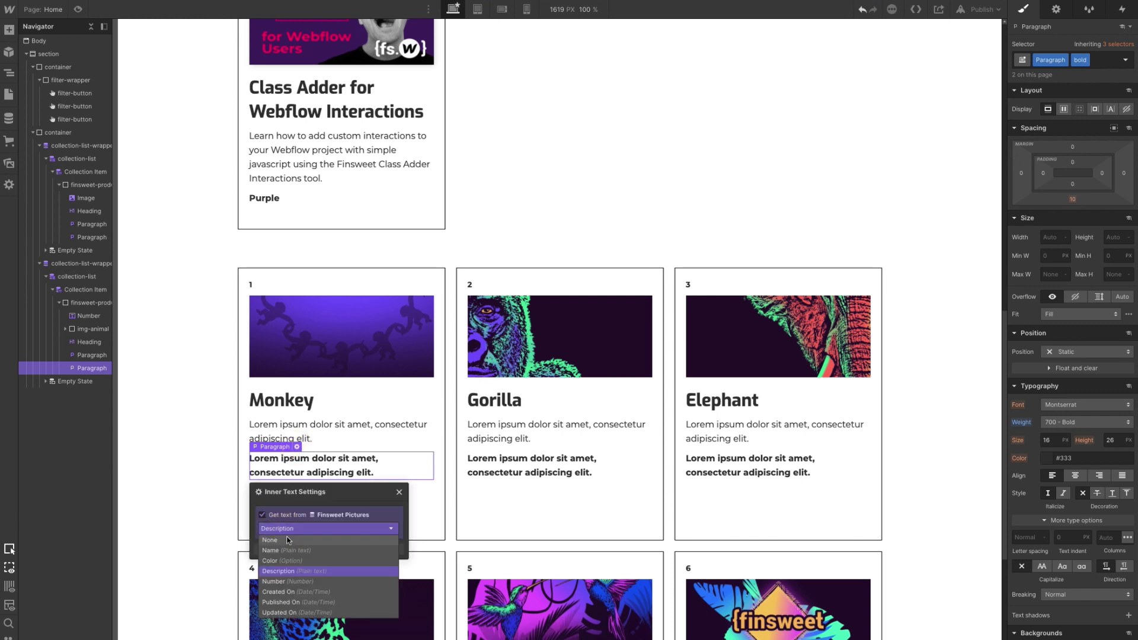
left_click(291, 561)
left_click(191, 460)
scroll(397, 469, "up", 12)
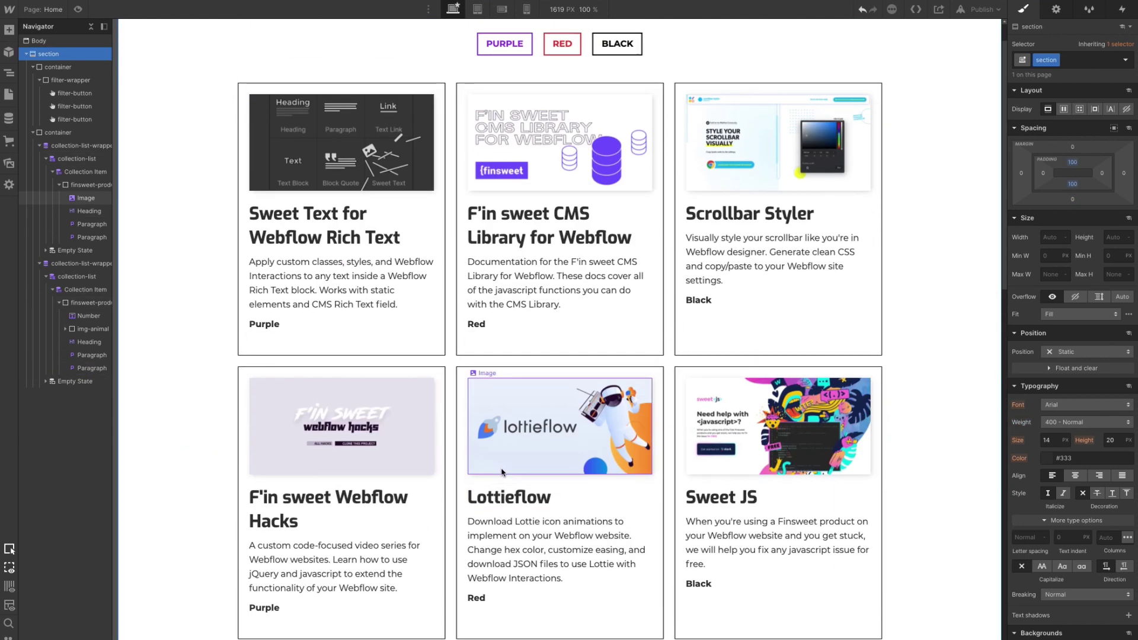
Publish the site to its webflow.io domain and open the live page
left_click(981, 10)
left_click(940, 150)
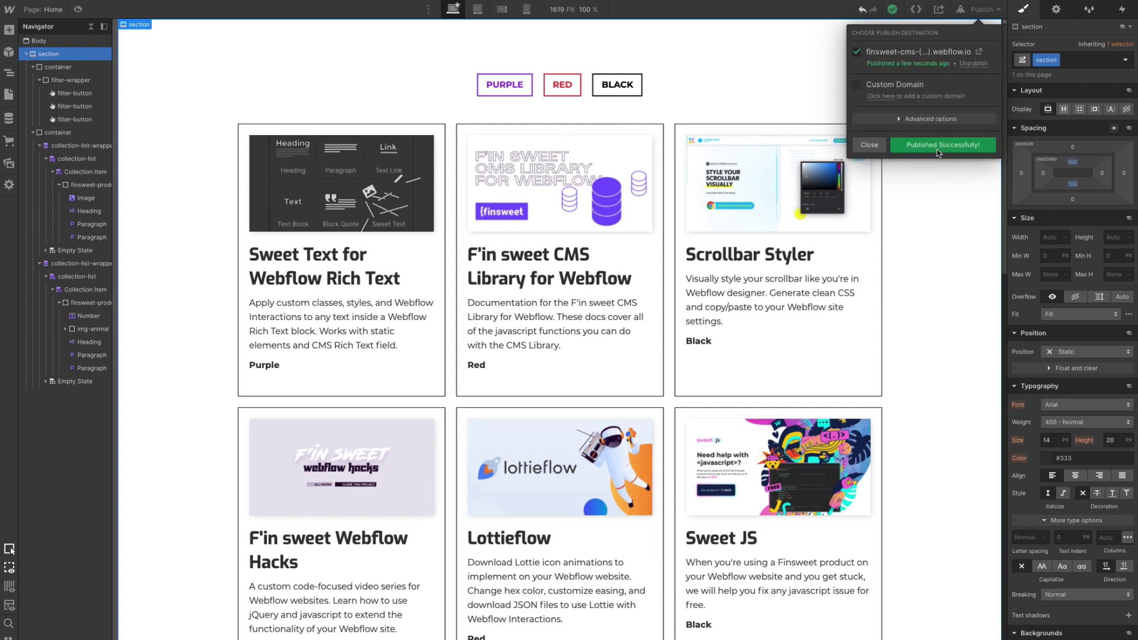
left_click(980, 51)
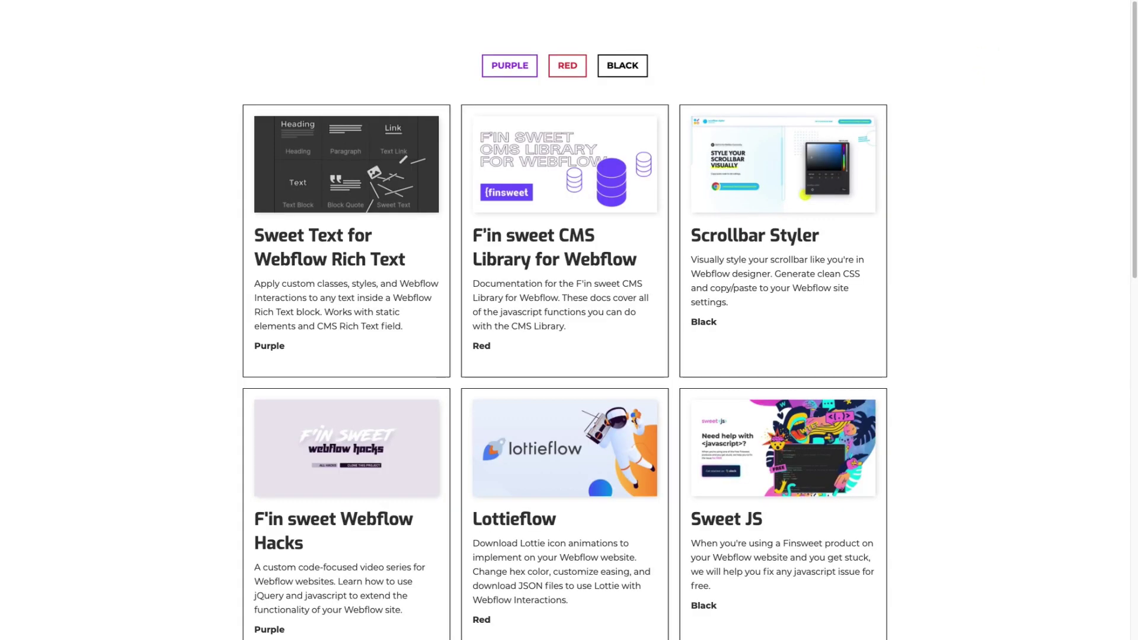
Test the live PURPLE, RED and BLACK filter buttons on the card grid
scroll(413, 238, "down", 15)
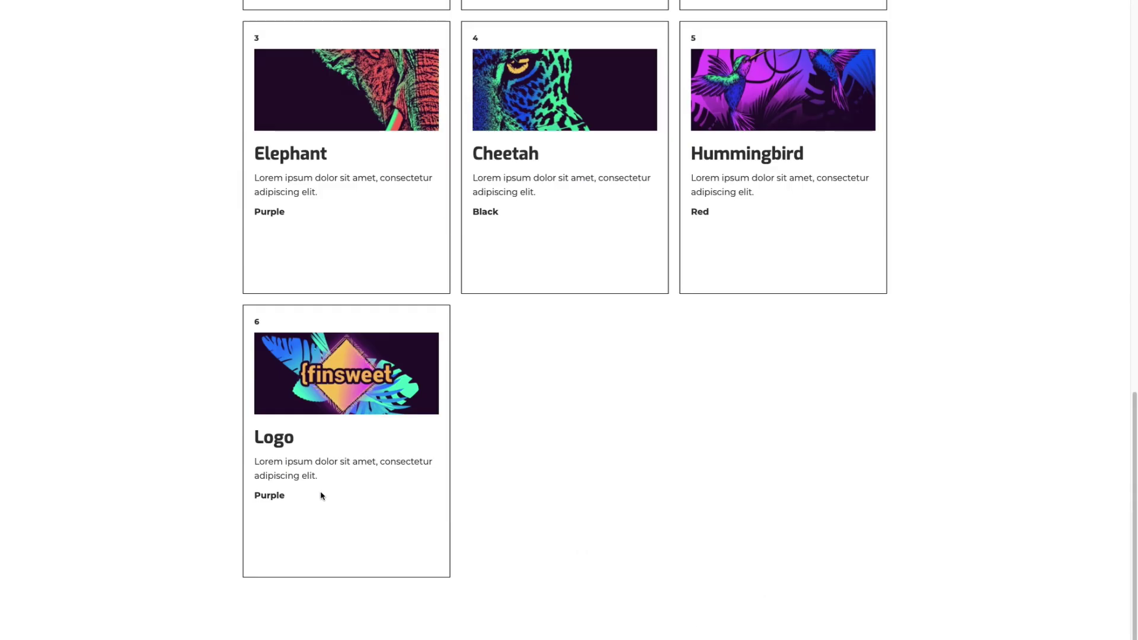
scroll(884, 427, "up", 15)
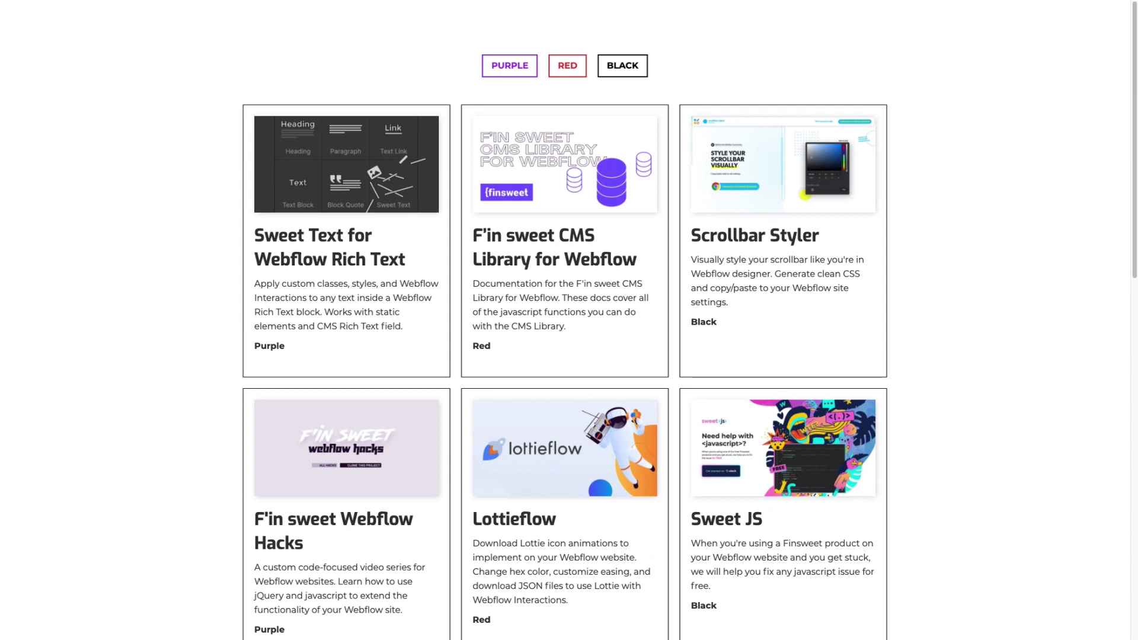
left_click(505, 66)
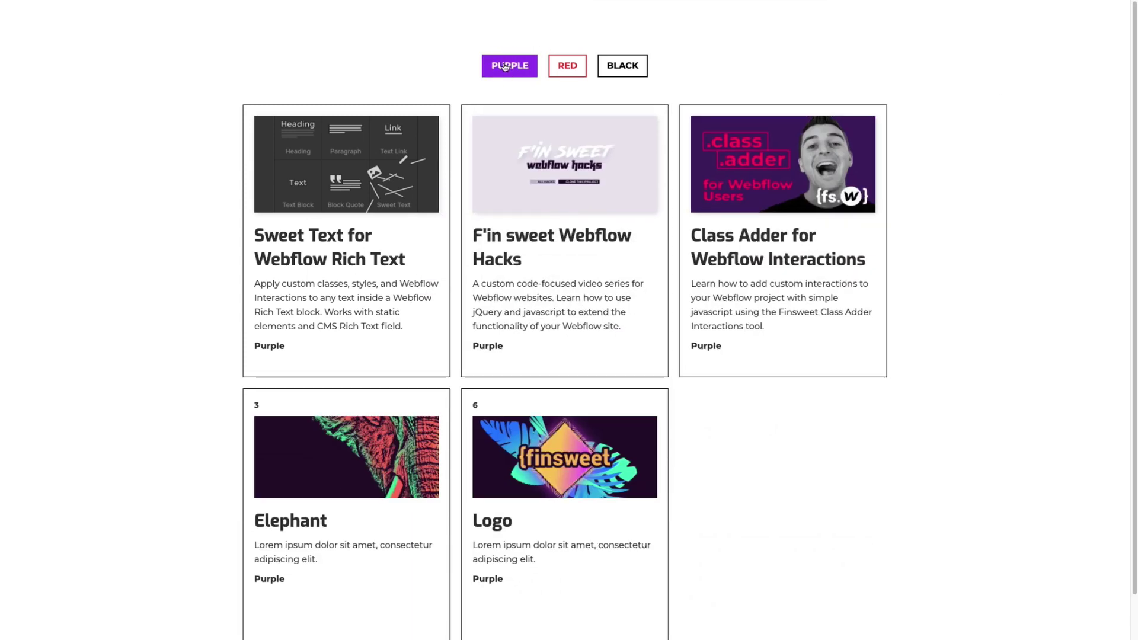
scroll(457, 313, "down", 1)
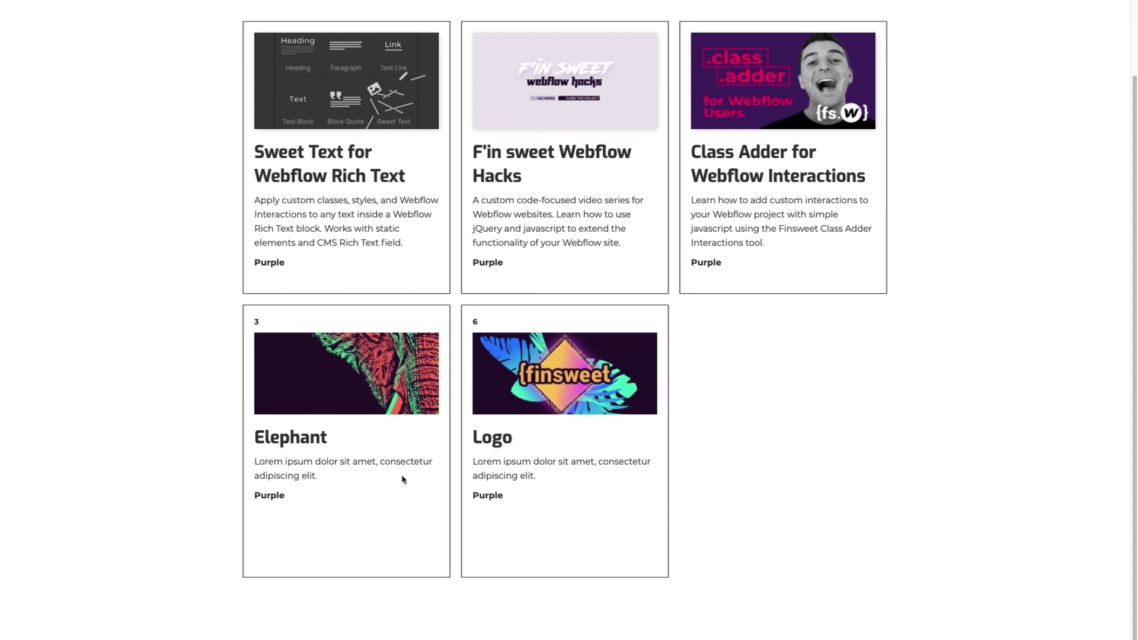
scroll(402, 479, "up", 1)
left_click(568, 66)
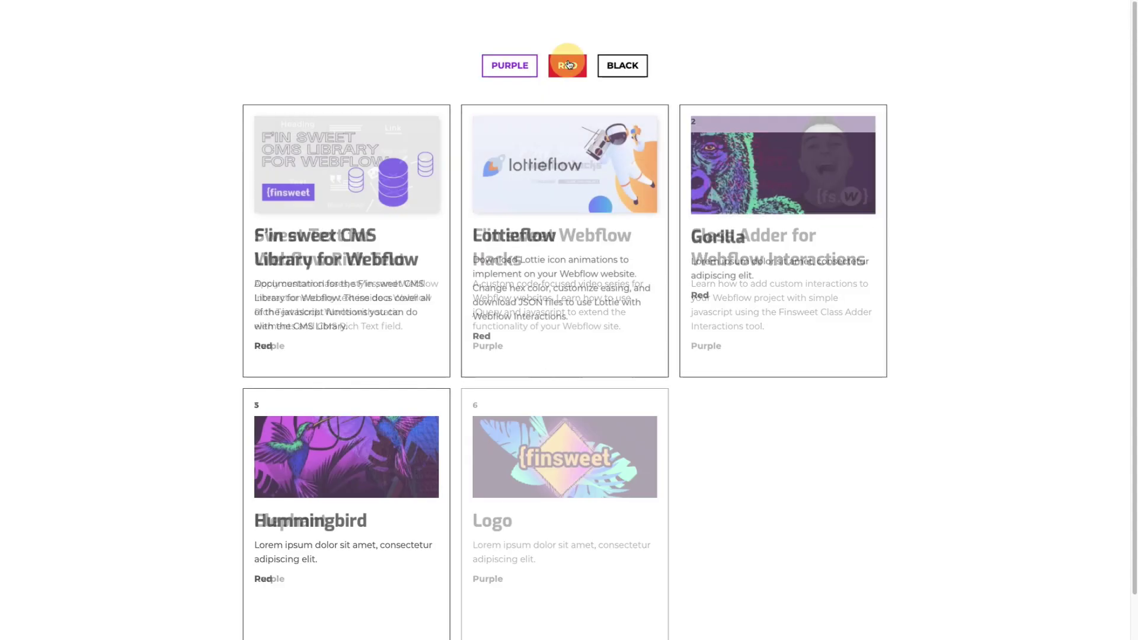
scroll(696, 299, "down", 1)
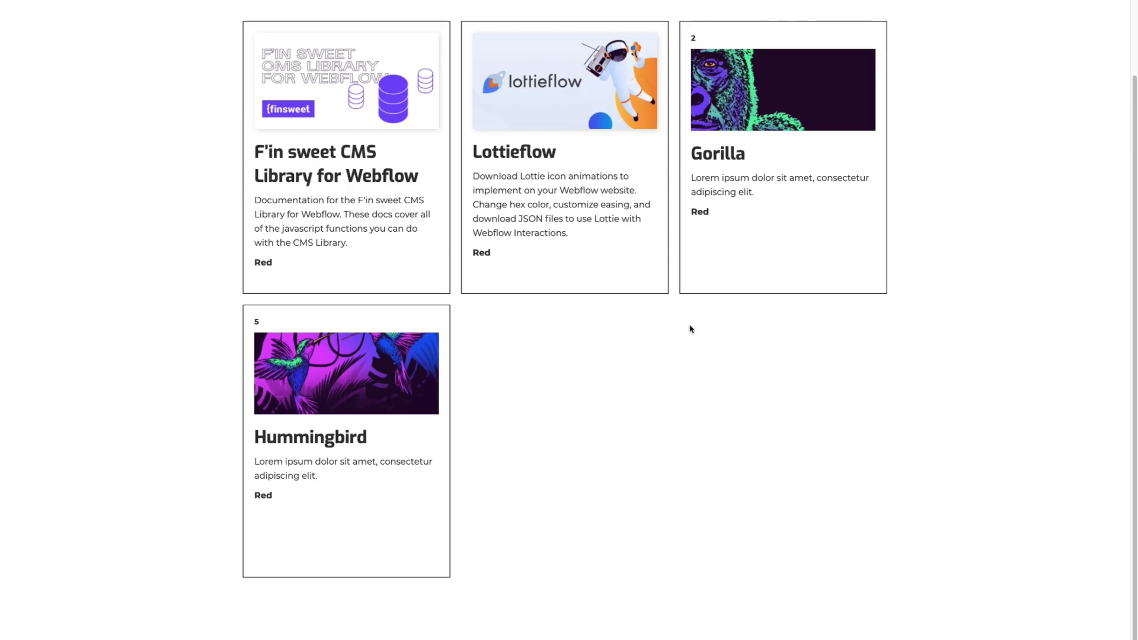
scroll(691, 329, "up", 1)
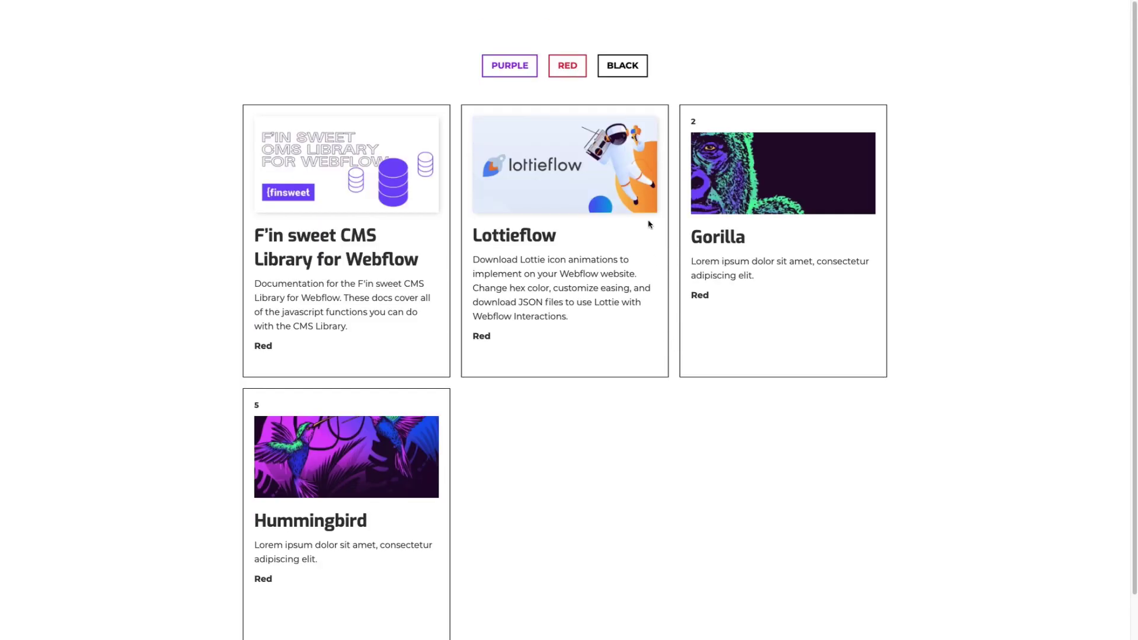
left_click(635, 68)
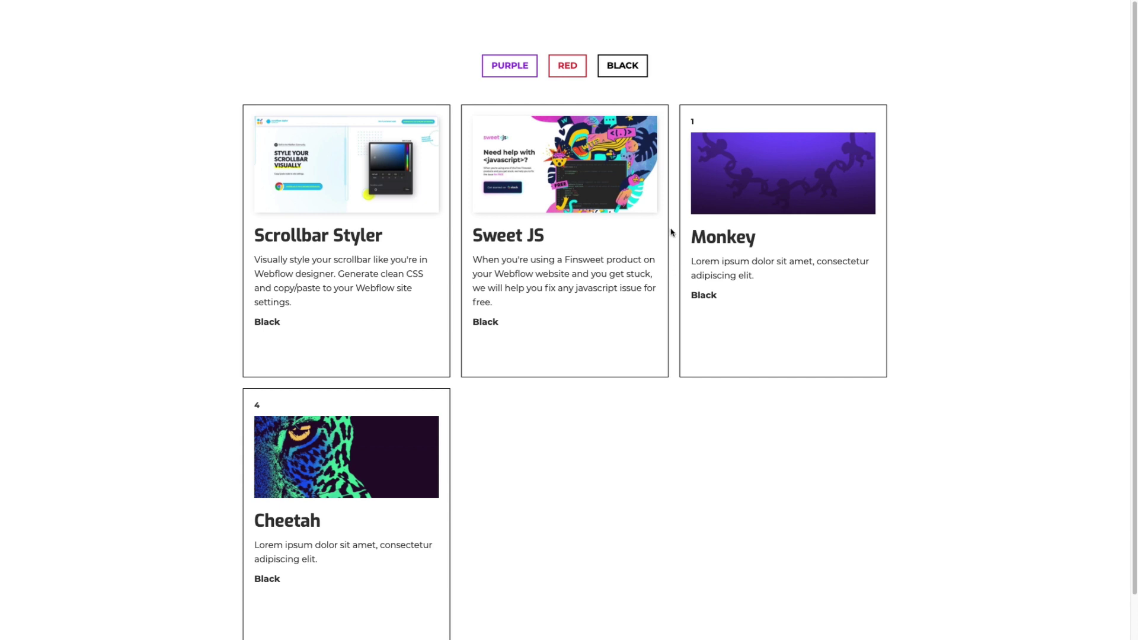
Cycle through the PURPLE, RED, BLACK and PURPLE filters again to confirm the filtering
left_click(513, 77)
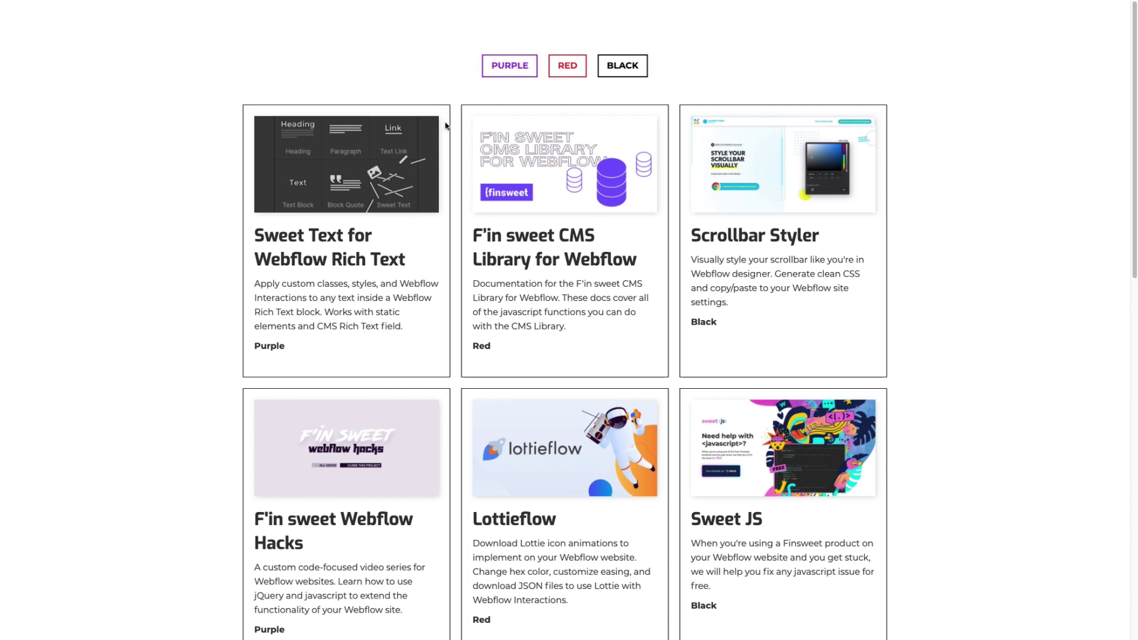
left_click(493, 72)
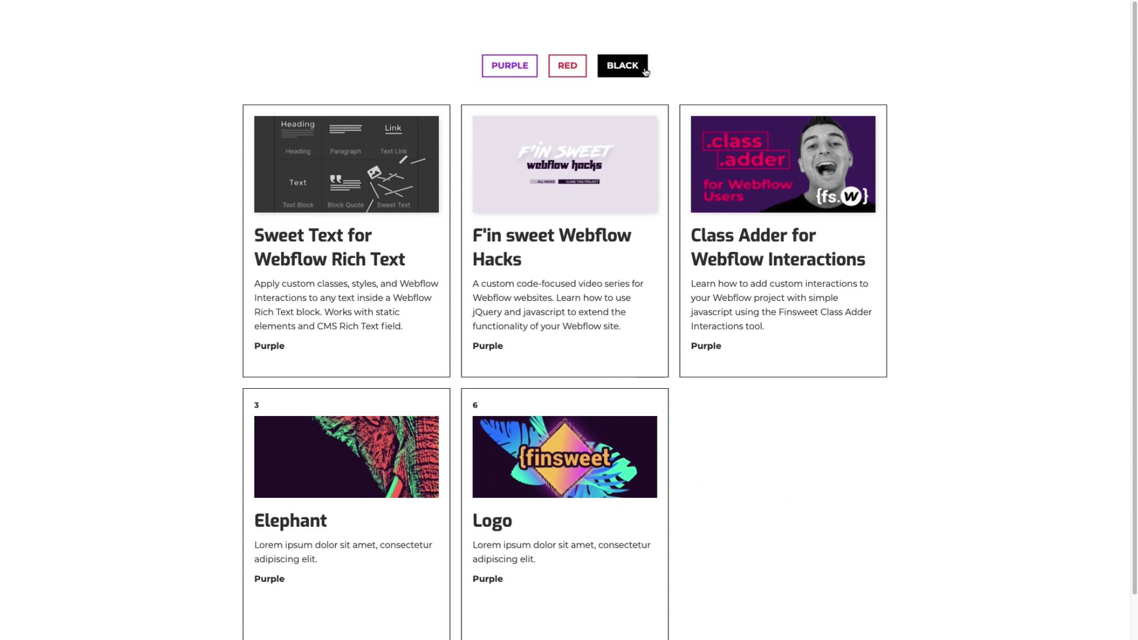
left_click(568, 66)
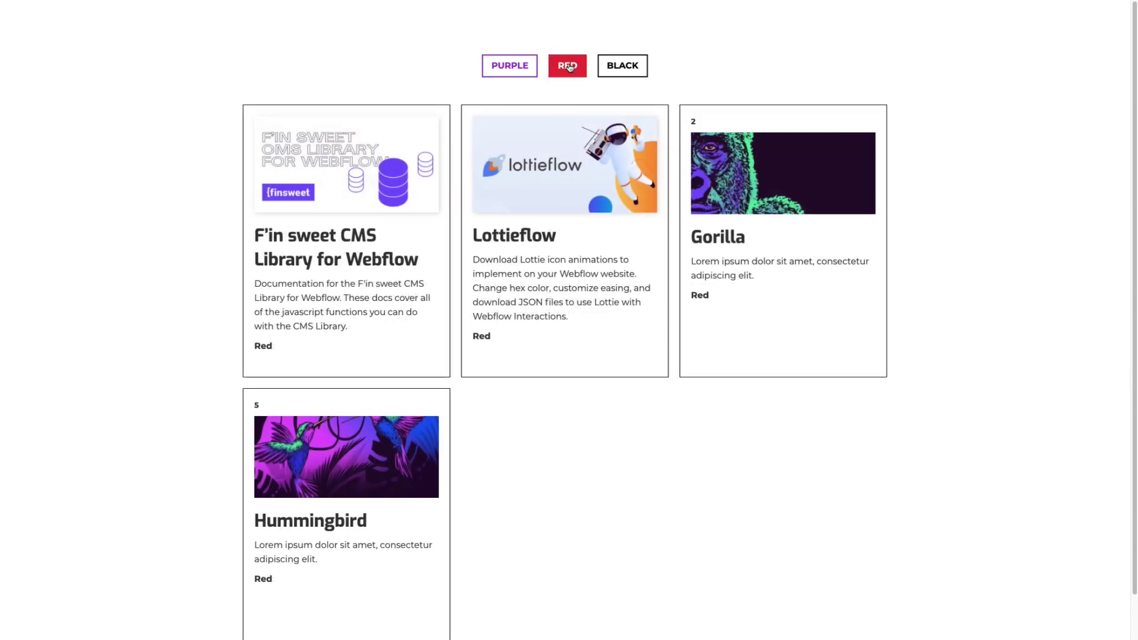
left_click(619, 68)
left_click(522, 79)
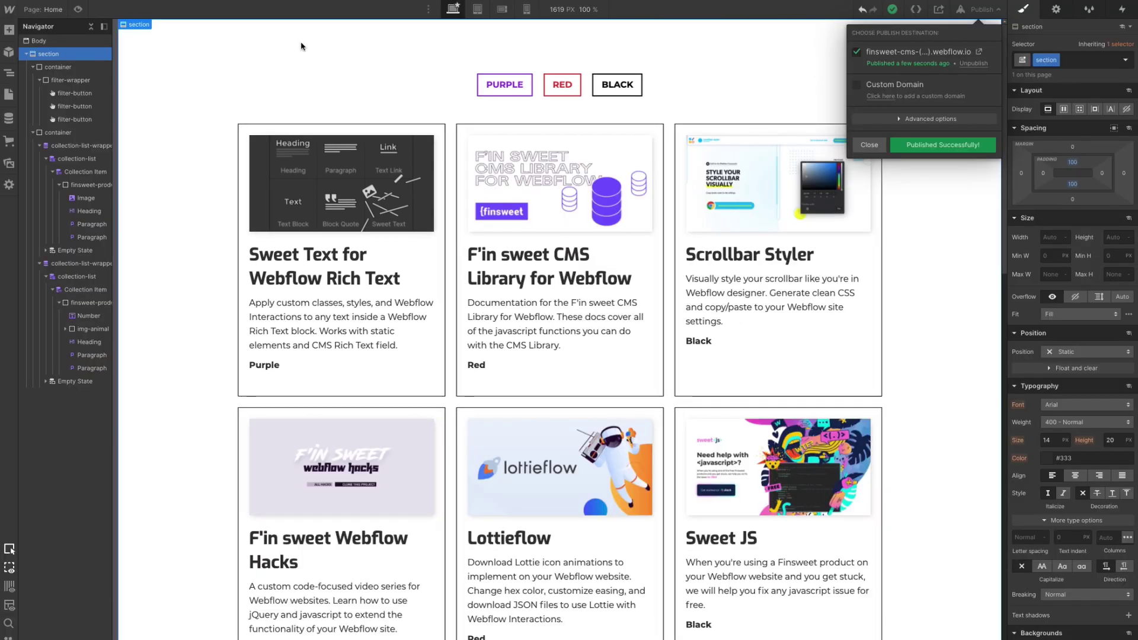
Create a new blank page named 'Button Mods', then return to the Home page
left_click(991, 12)
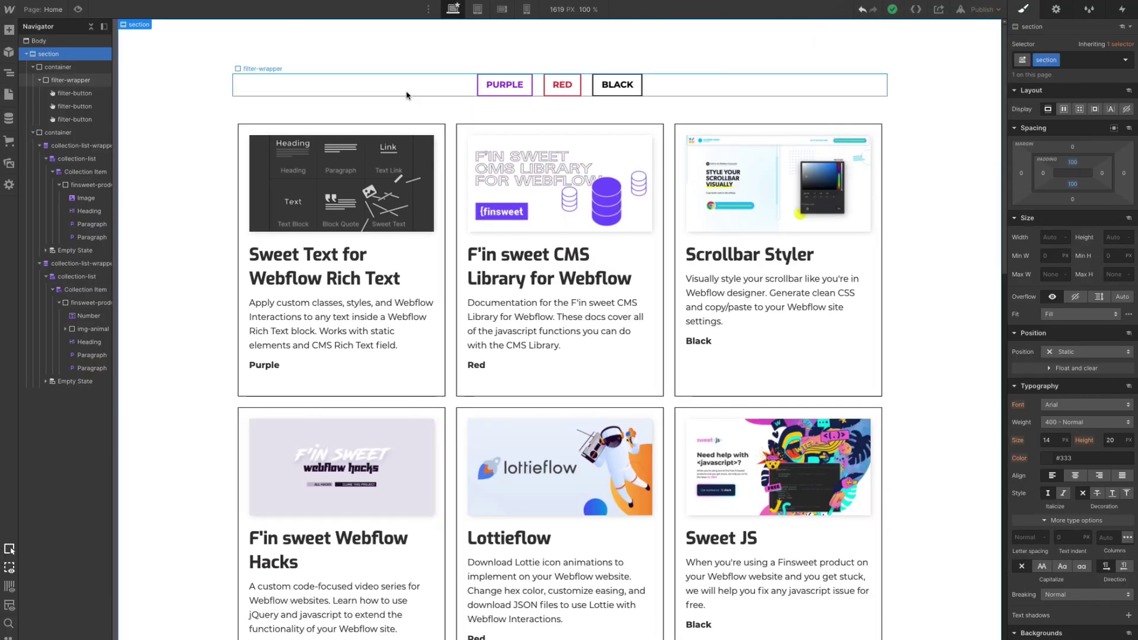
left_click(9, 94)
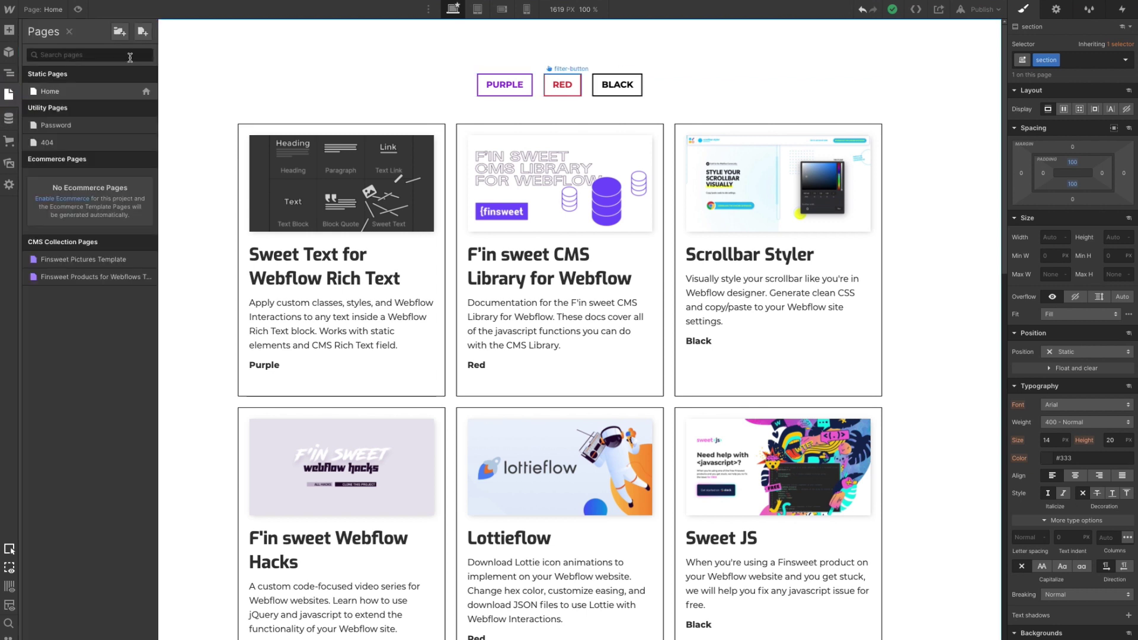
left_click(140, 33)
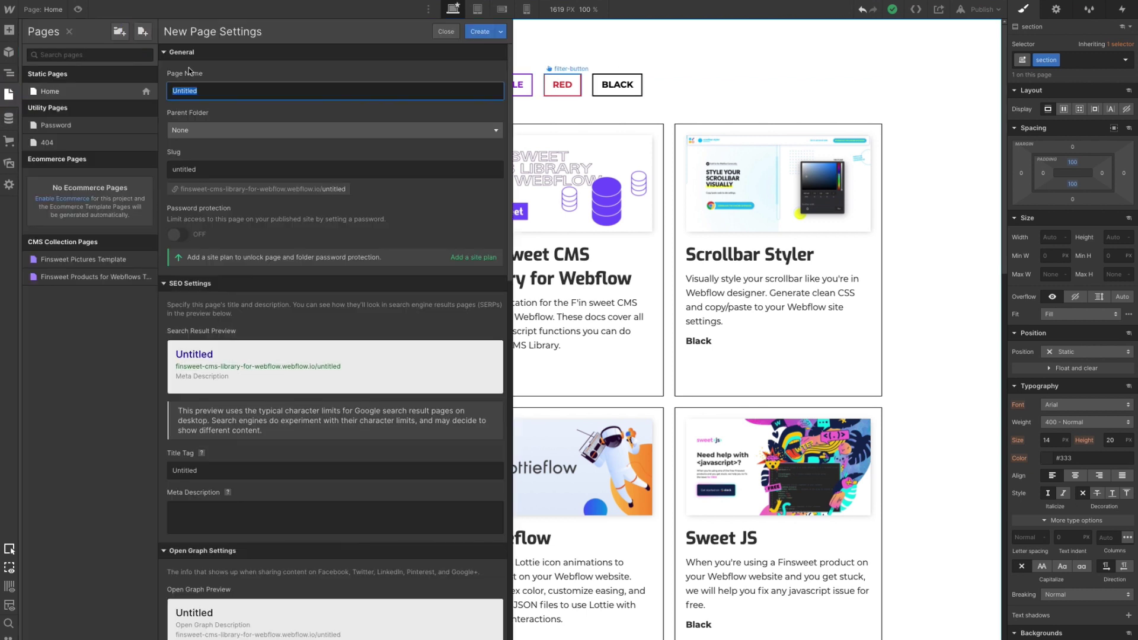
type("Button")
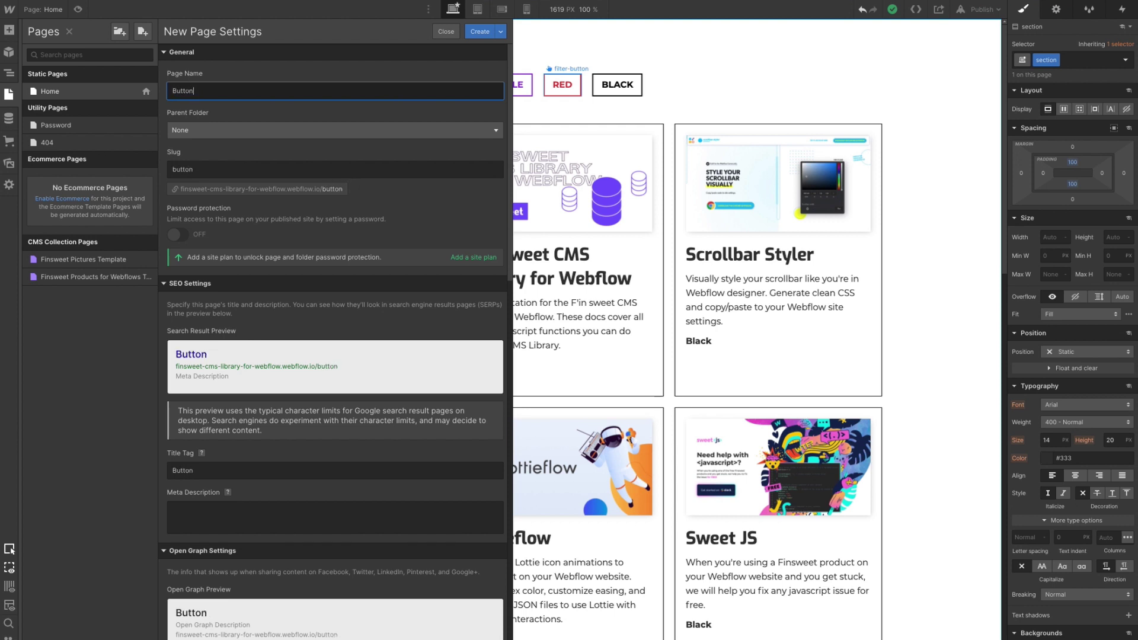
type(" Mods")
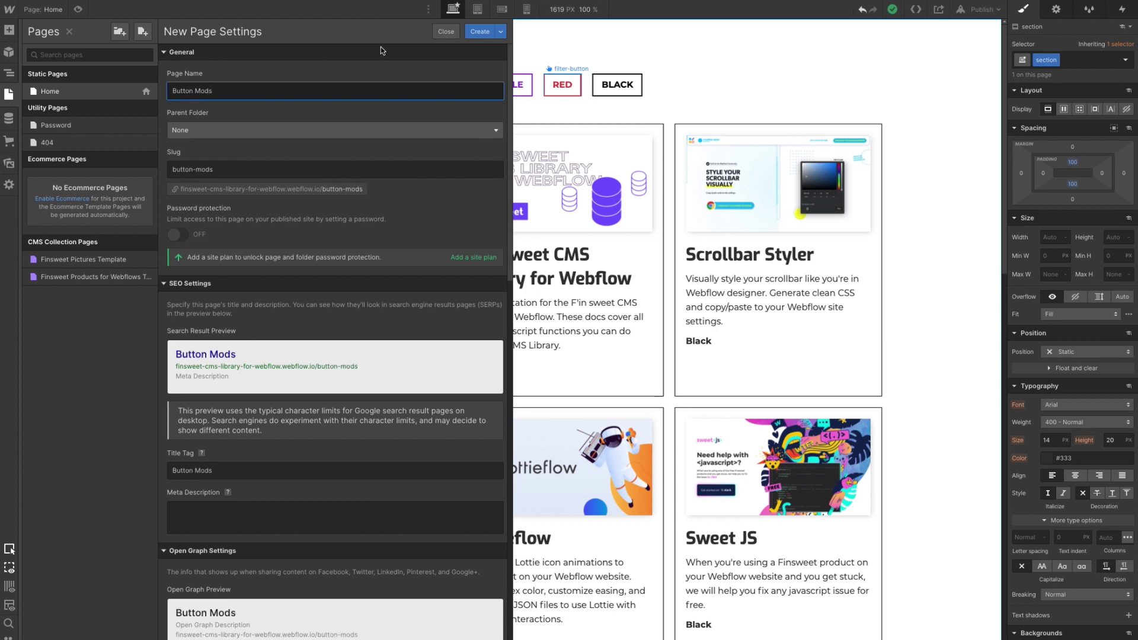
left_click(474, 33)
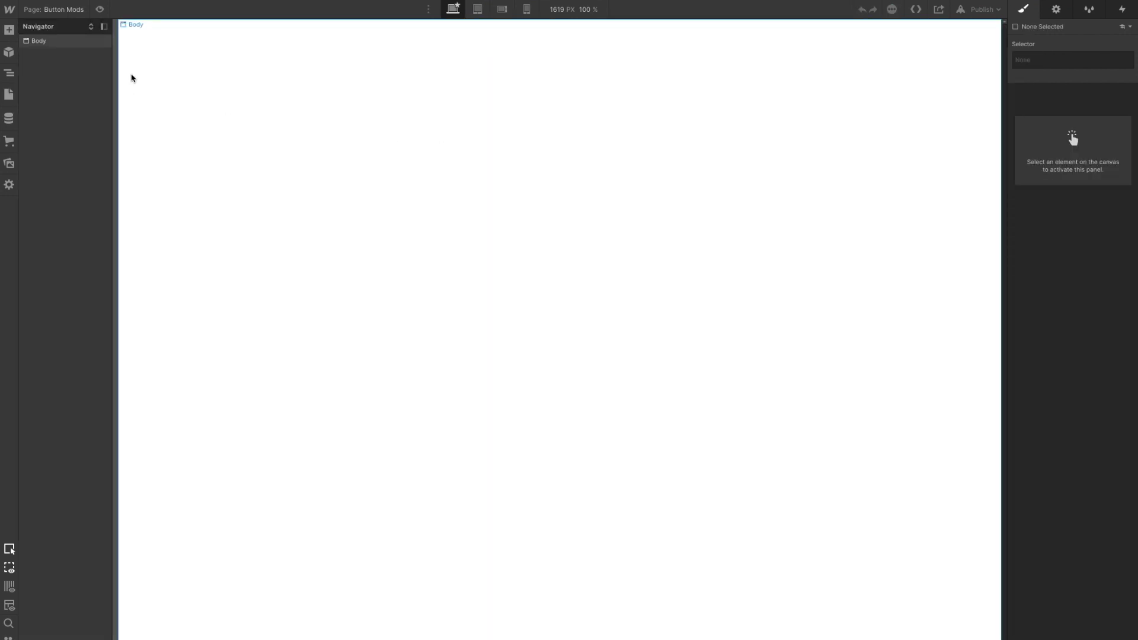
left_click(8, 94)
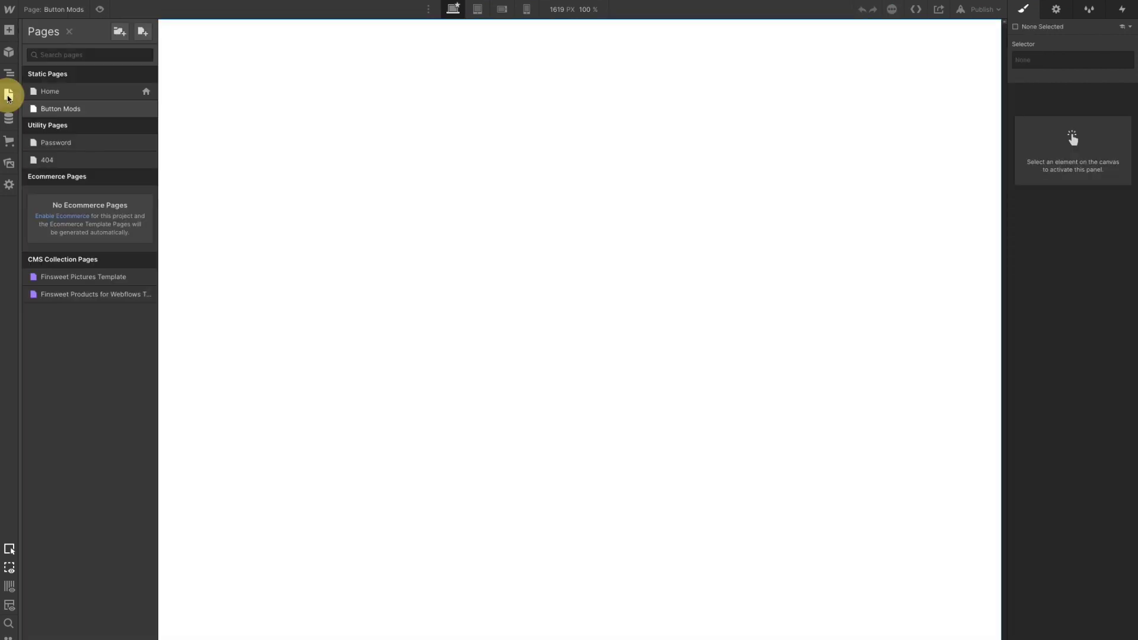
left_click(40, 95)
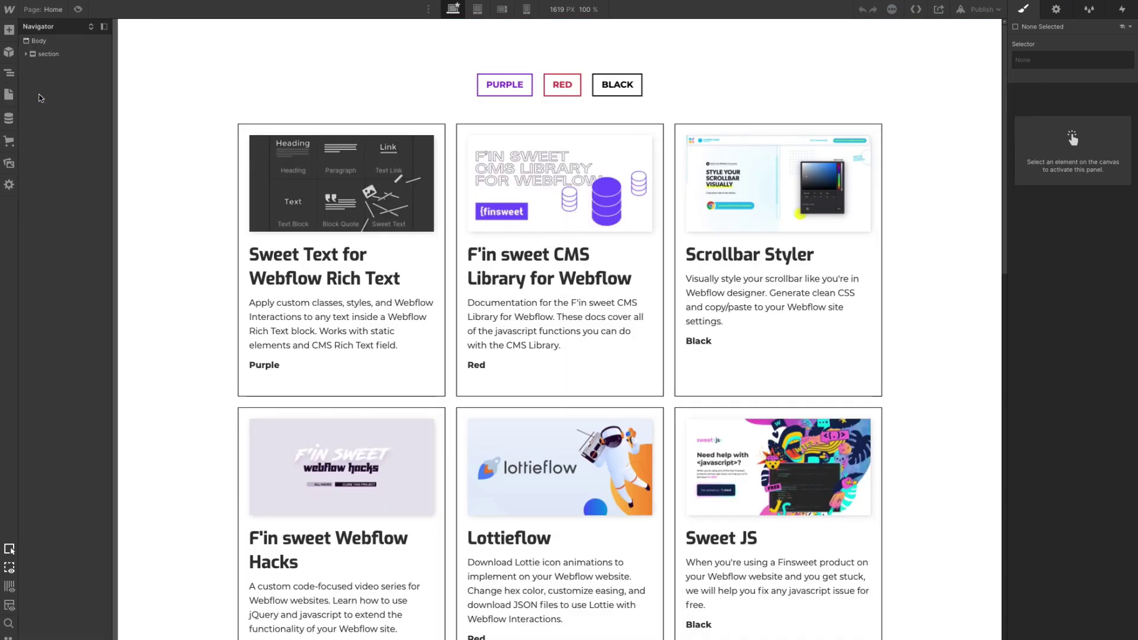
Paste a copy of the PURPLE filter button into the Button Mods page body
left_click(492, 87)
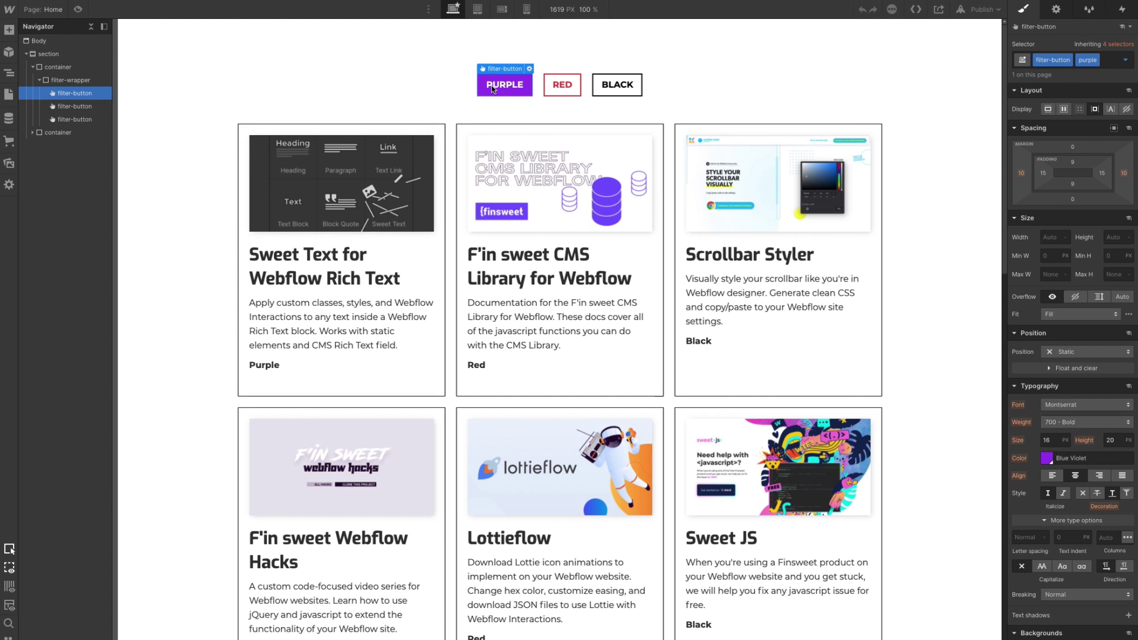
left_click(11, 95)
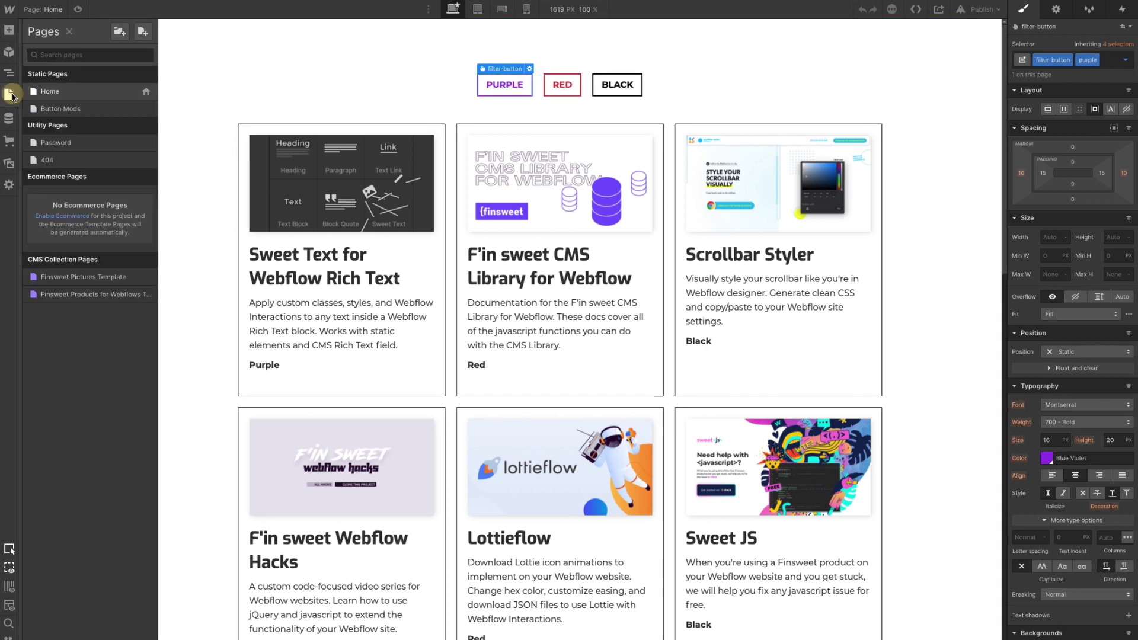
left_click(69, 114)
left_click(53, 39)
key("ctrl+v")
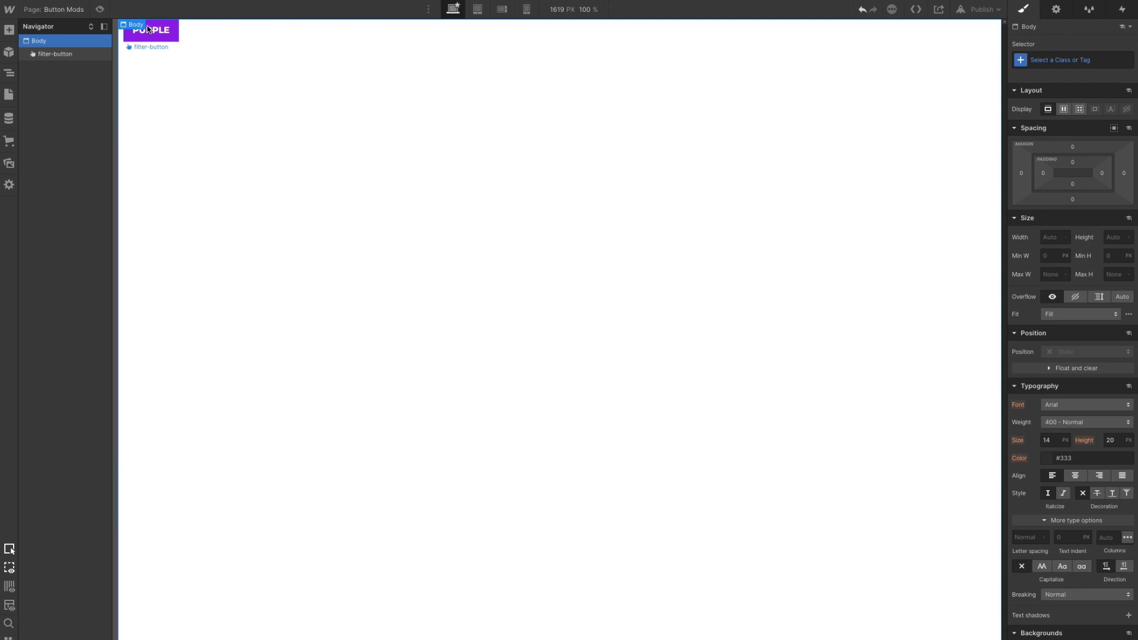
Give the Button Mods body 30 px top and left padding
left_click(1072, 162)
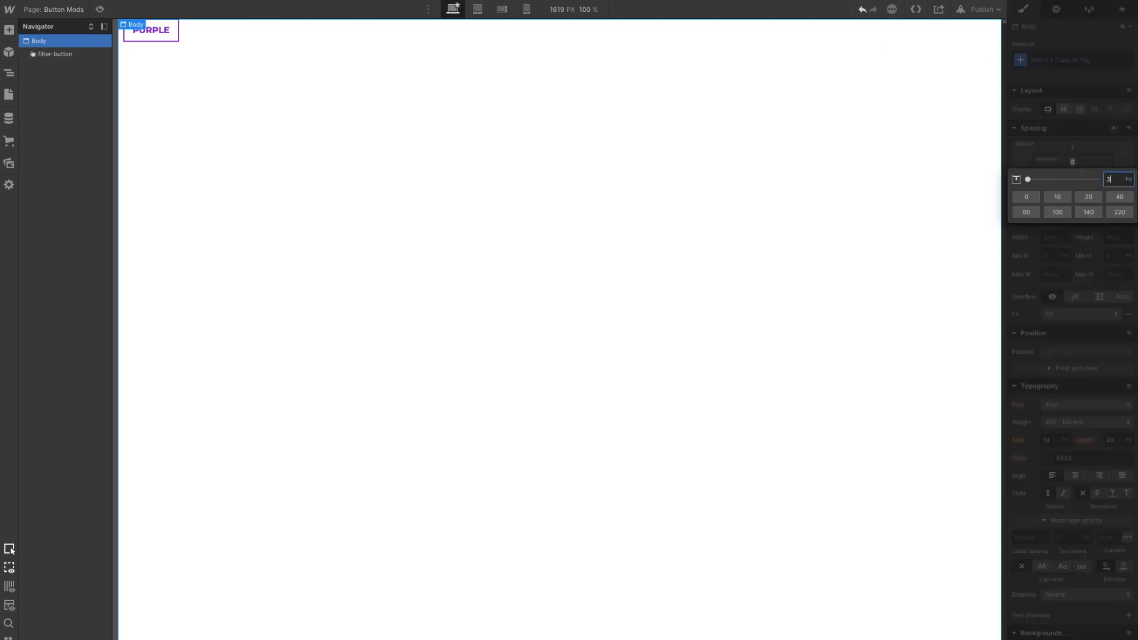
key("Return")
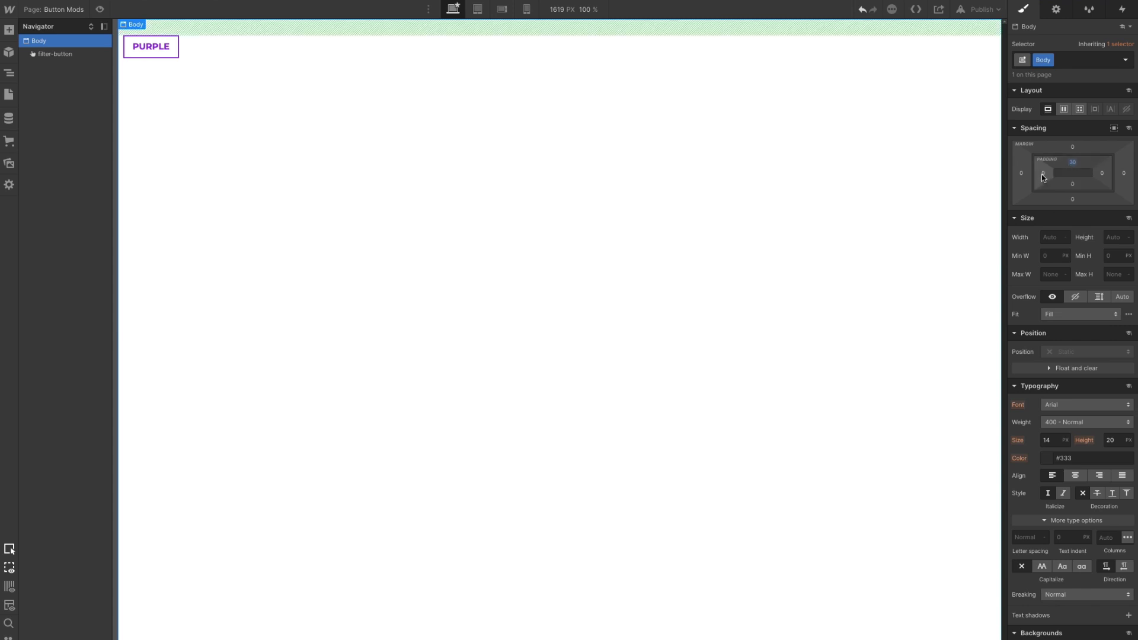
left_click(1043, 173)
type("30")
key("Return")
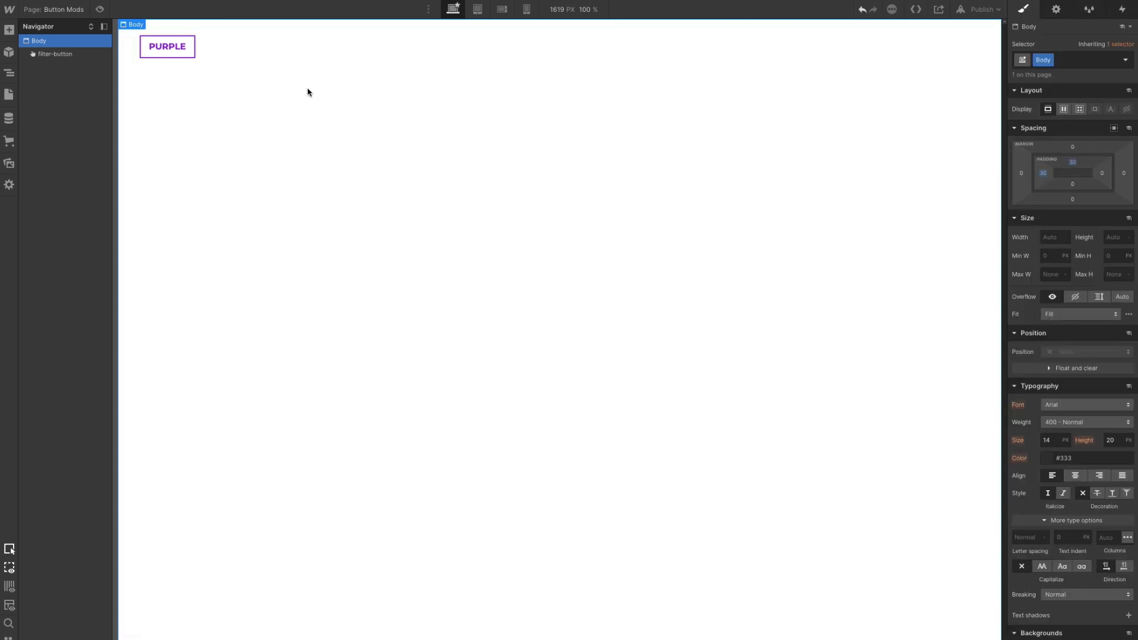
right_click(307, 92)
left_click(213, 86)
Give the PURPLE copy a filter-active combo class with white text on a Blue Violet background
left_click(169, 48)
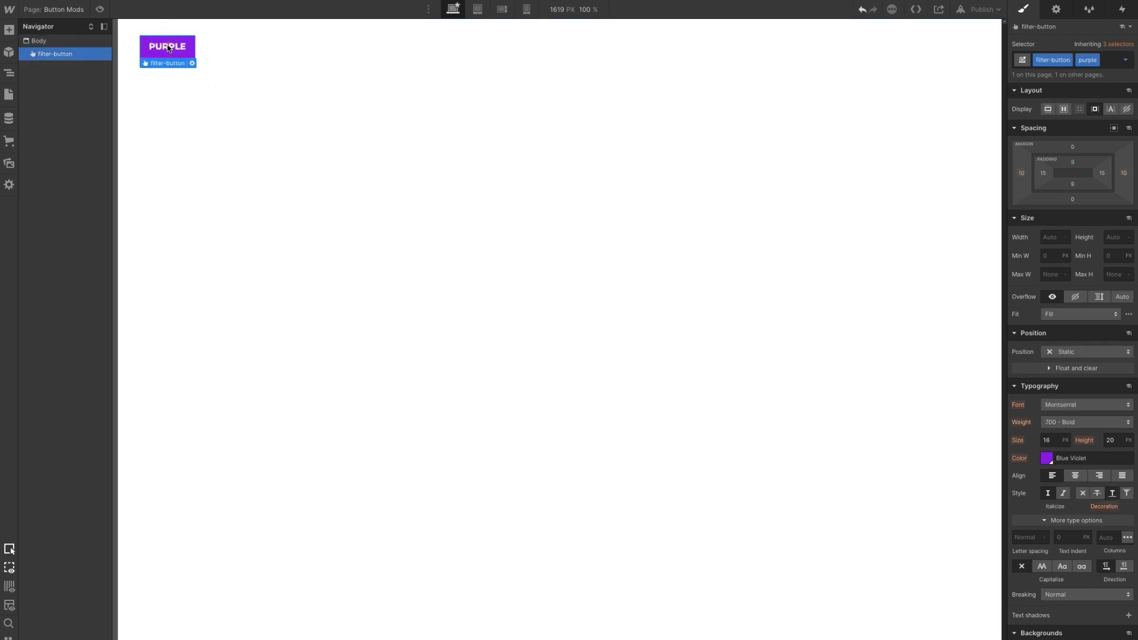
left_click(1107, 66)
type("fi")
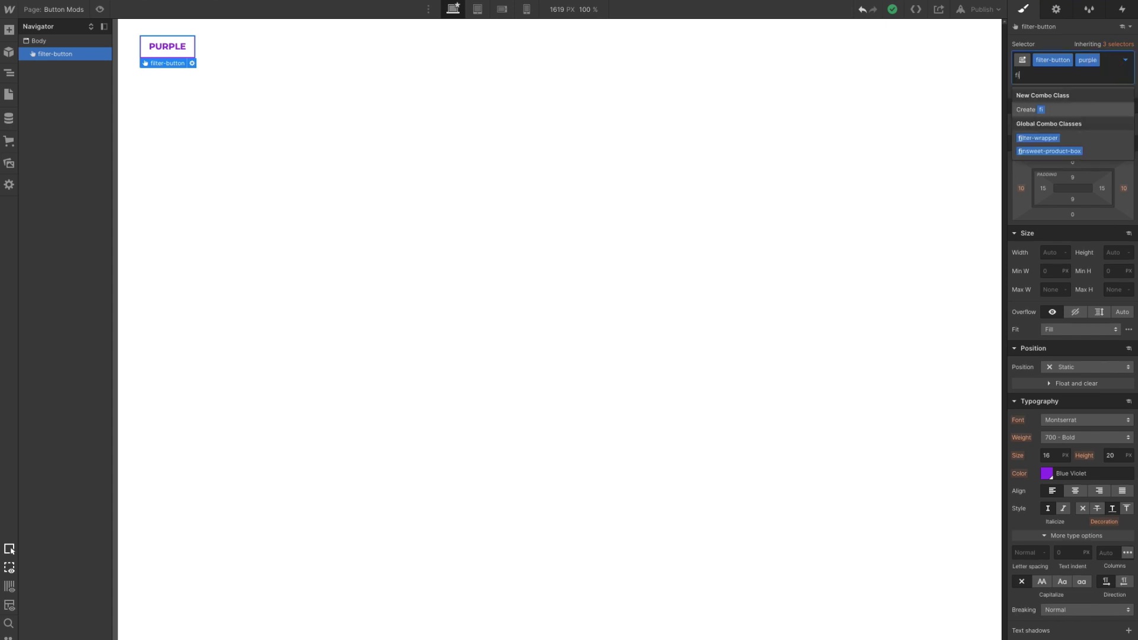
type("lter-act")
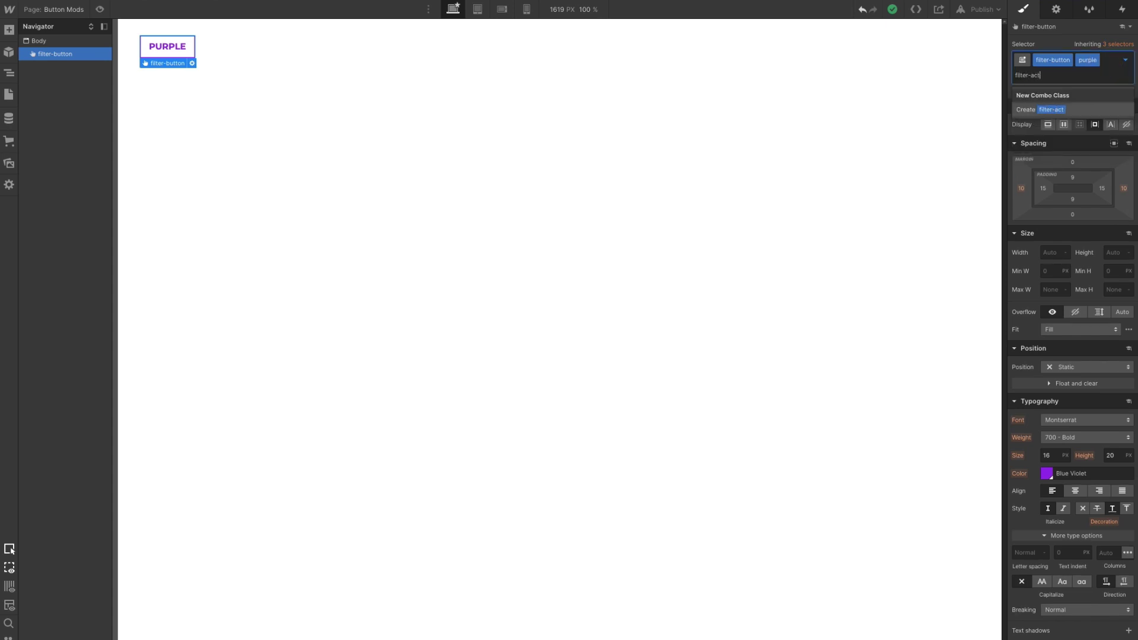
type("ive")
key("Return")
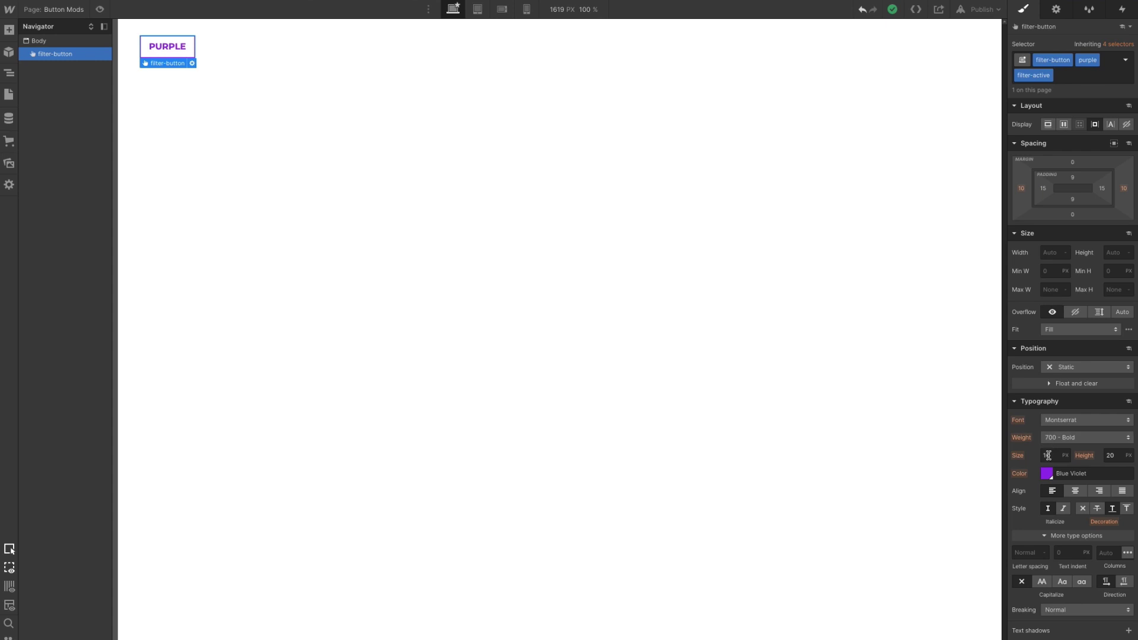
scroll(1047, 475, "down", 2)
left_click(1047, 383)
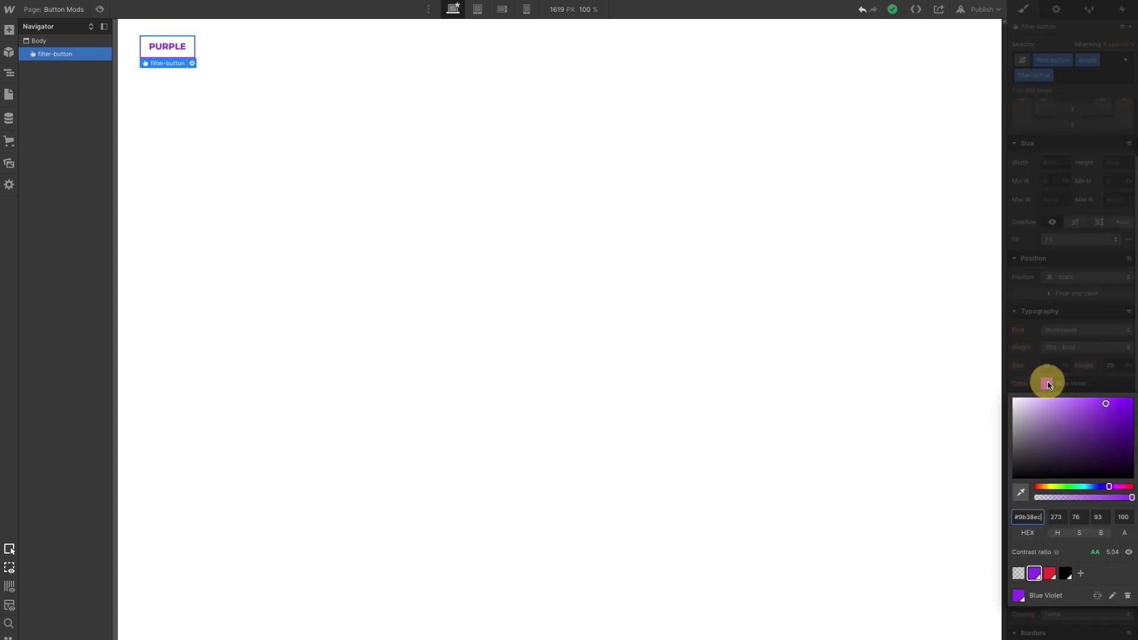
left_click_drag(1052, 432, 981, 364)
left_click(1031, 362)
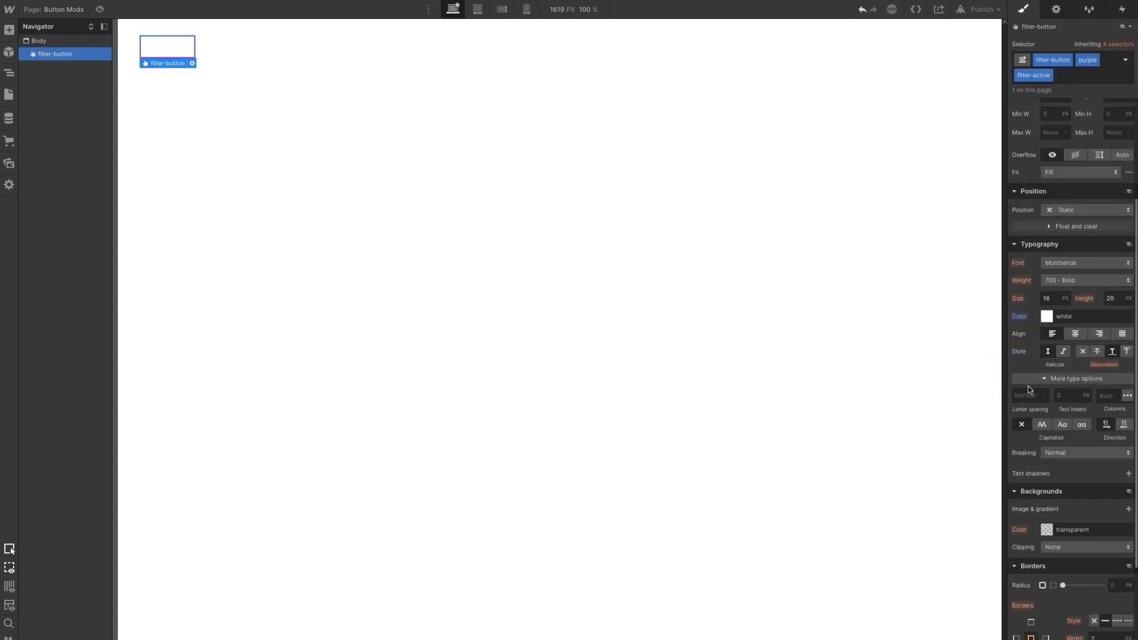
scroll(1028, 386, "down", 3)
left_click(1047, 493)
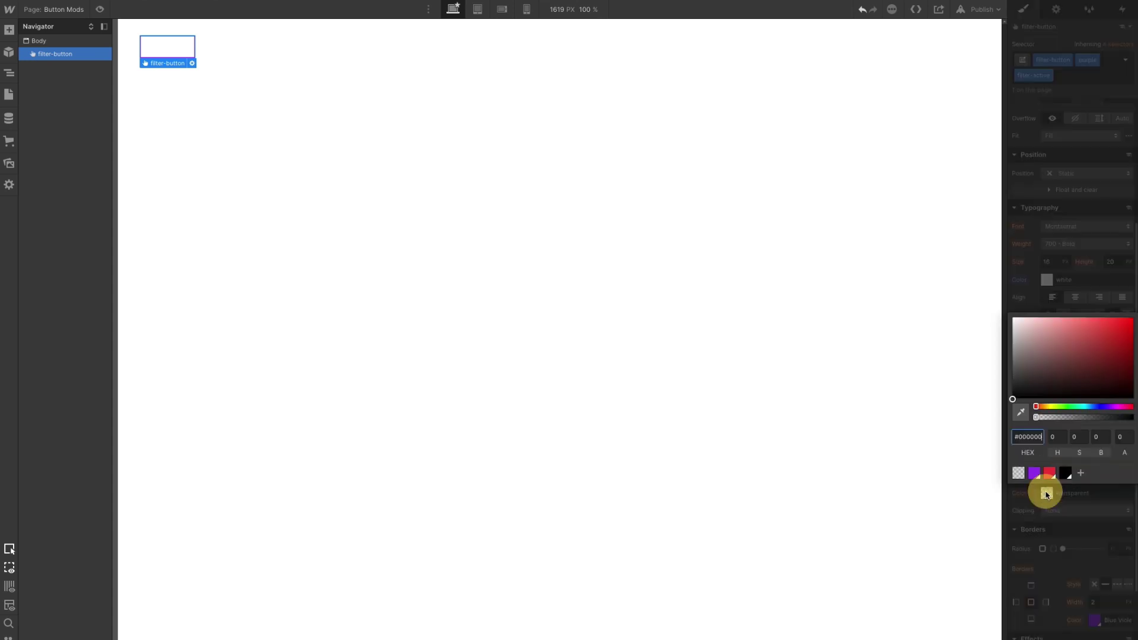
left_click(1034, 473)
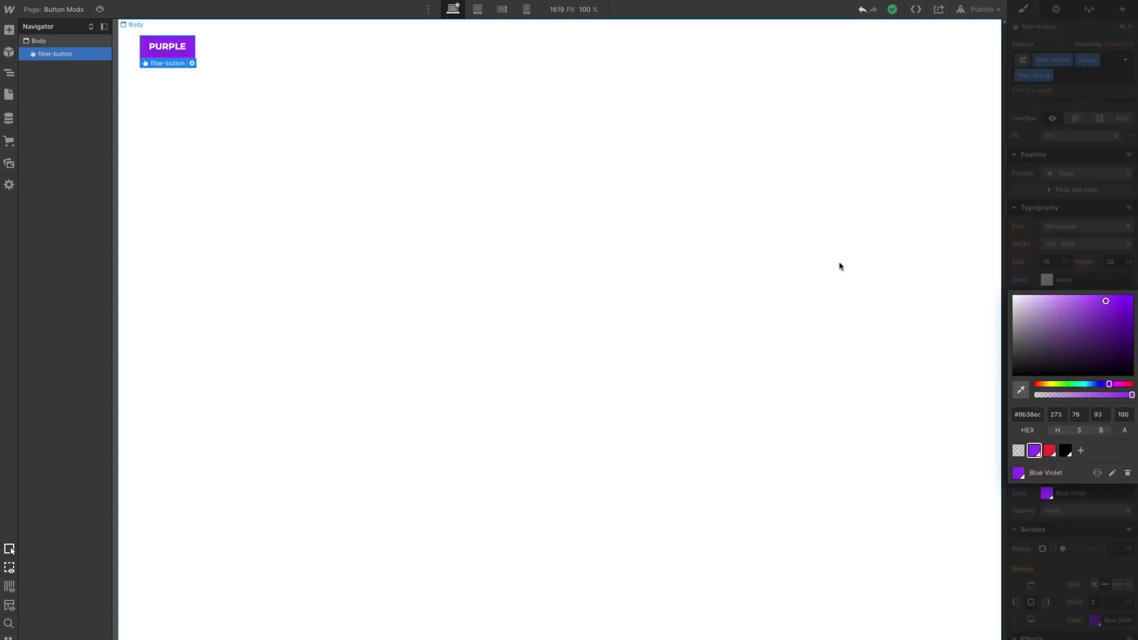
left_click(839, 267)
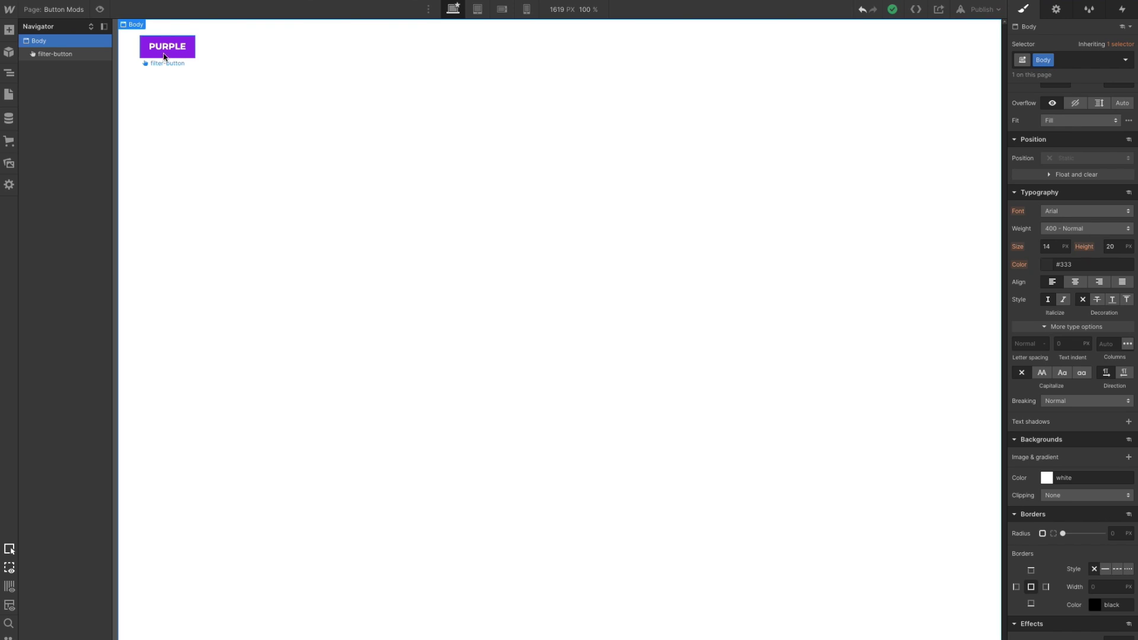
Return to the Home page and select the RED filter button
left_click(8, 94)
left_click(37, 97)
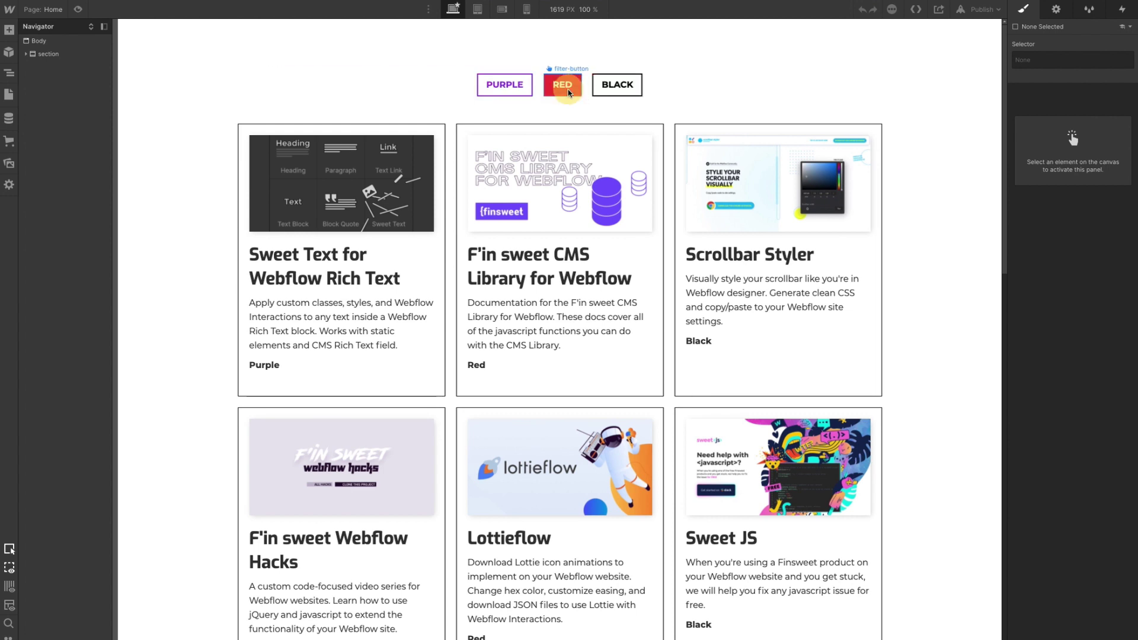
left_click(569, 90)
On Button Mods, give the RED button copy a filter-active combo class
left_click(9, 95)
left_click(55, 110)
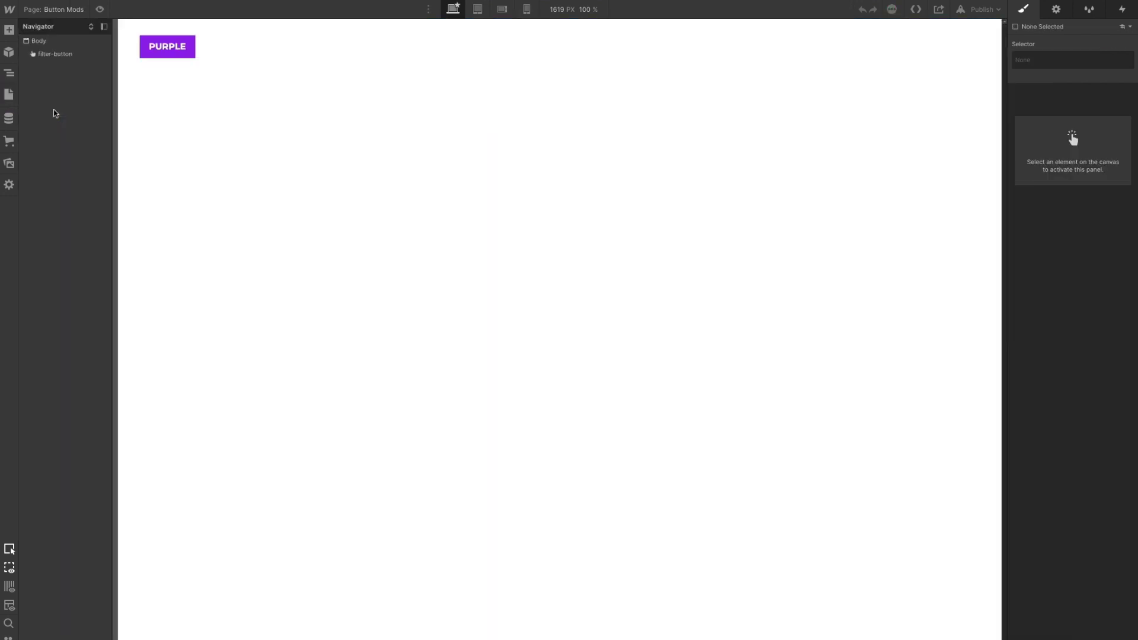
left_click(37, 41)
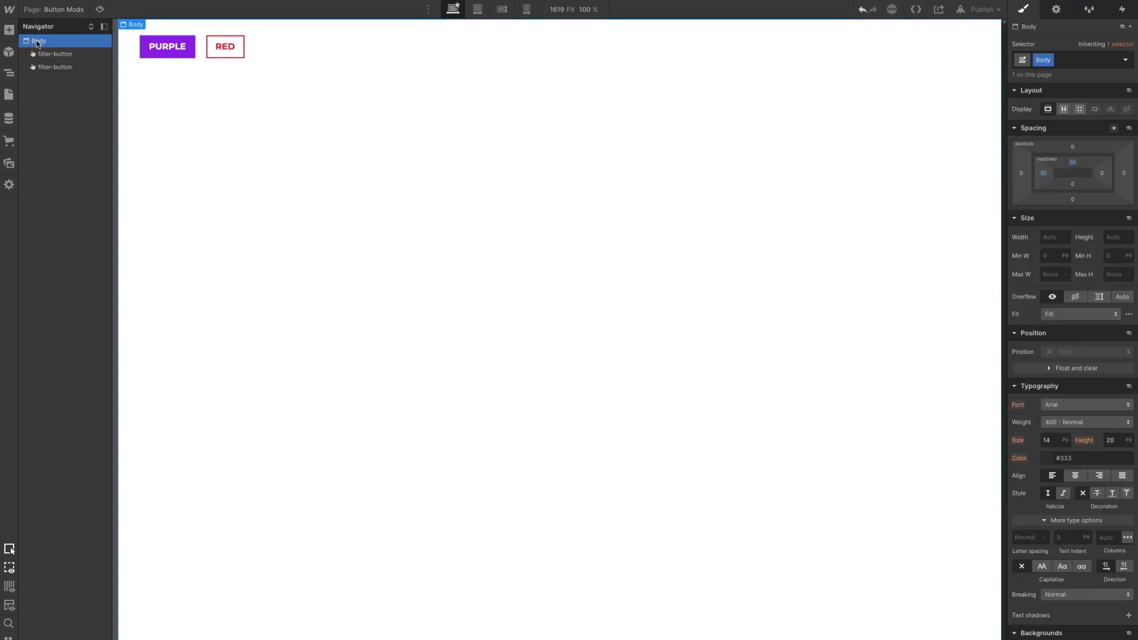
left_click(225, 57)
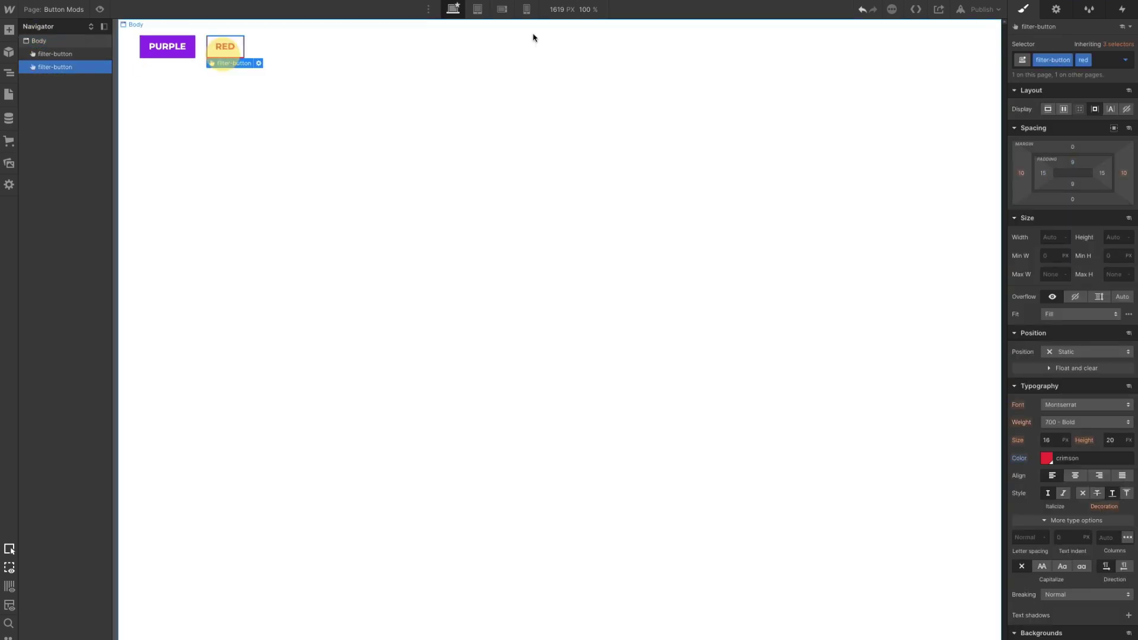
left_click(1098, 60)
type("filter")
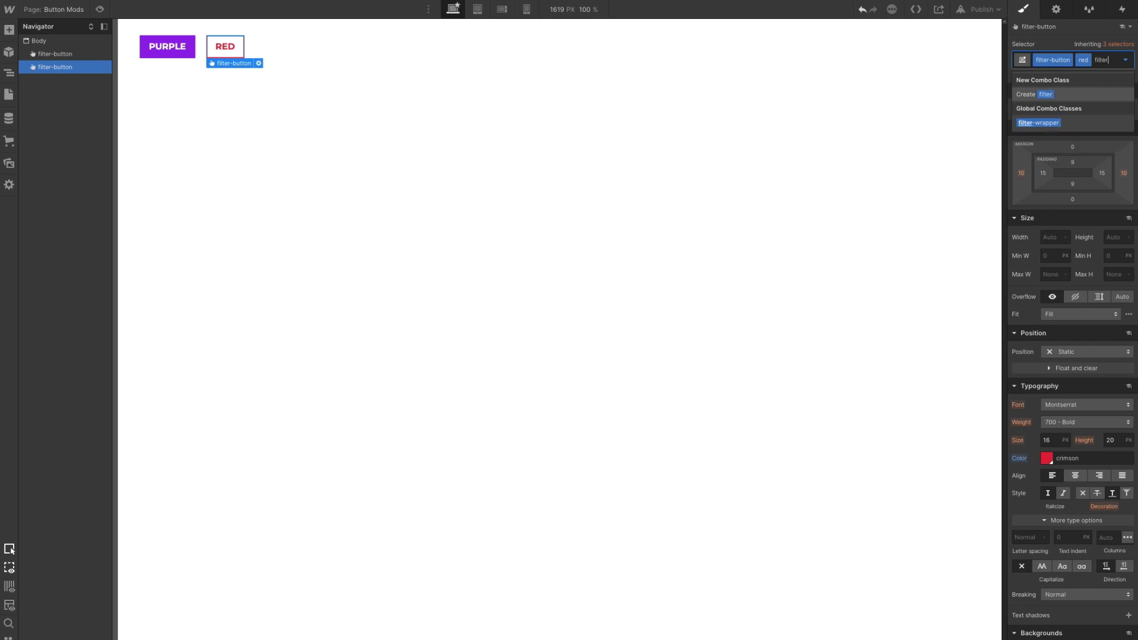
type("-active")
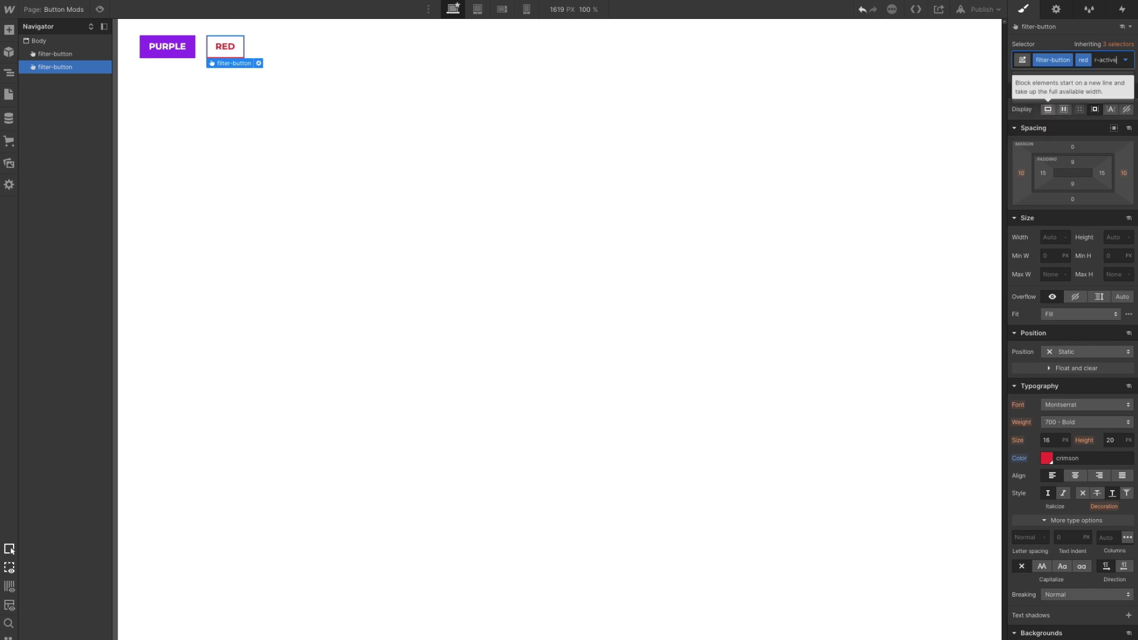
key("Return")
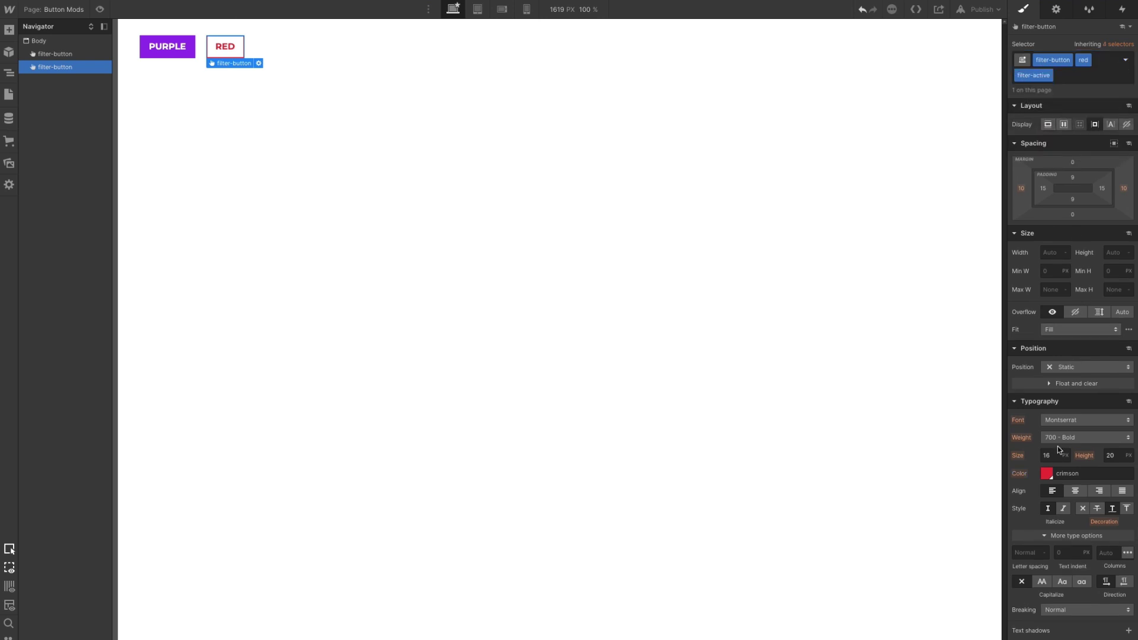
Set RED's filter-active text colour to white and its background to crimson
left_click(1047, 473)
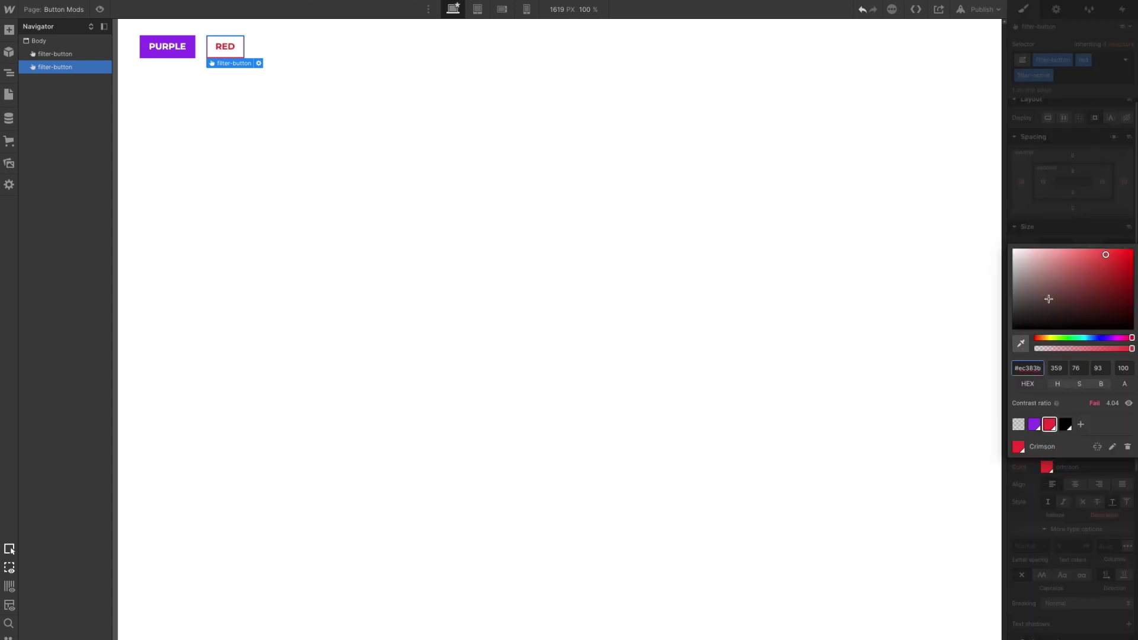
left_click_drag(1046, 297, 1001, 218)
left_click(1017, 231)
scroll(1030, 433, "down", 5)
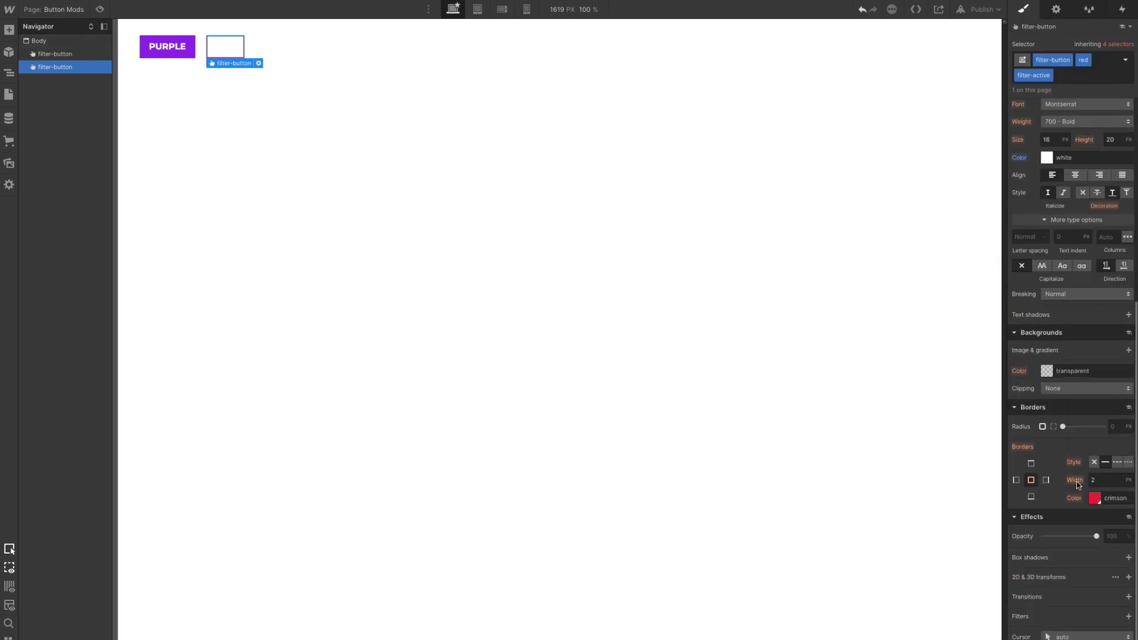
left_click(1047, 371)
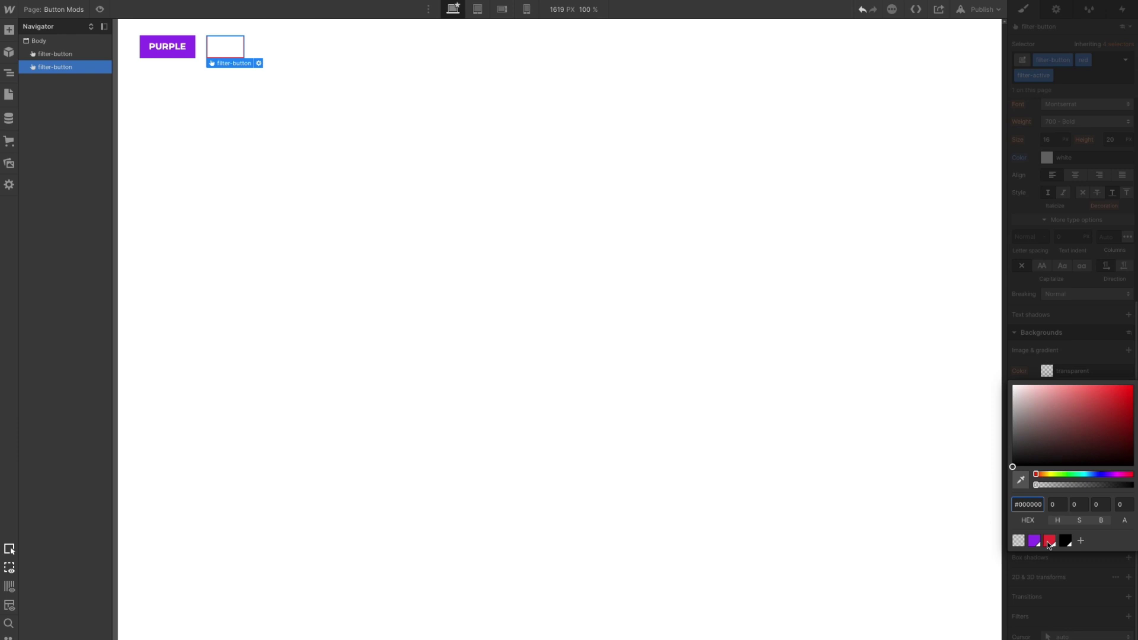
left_click(1049, 541)
left_click(849, 249)
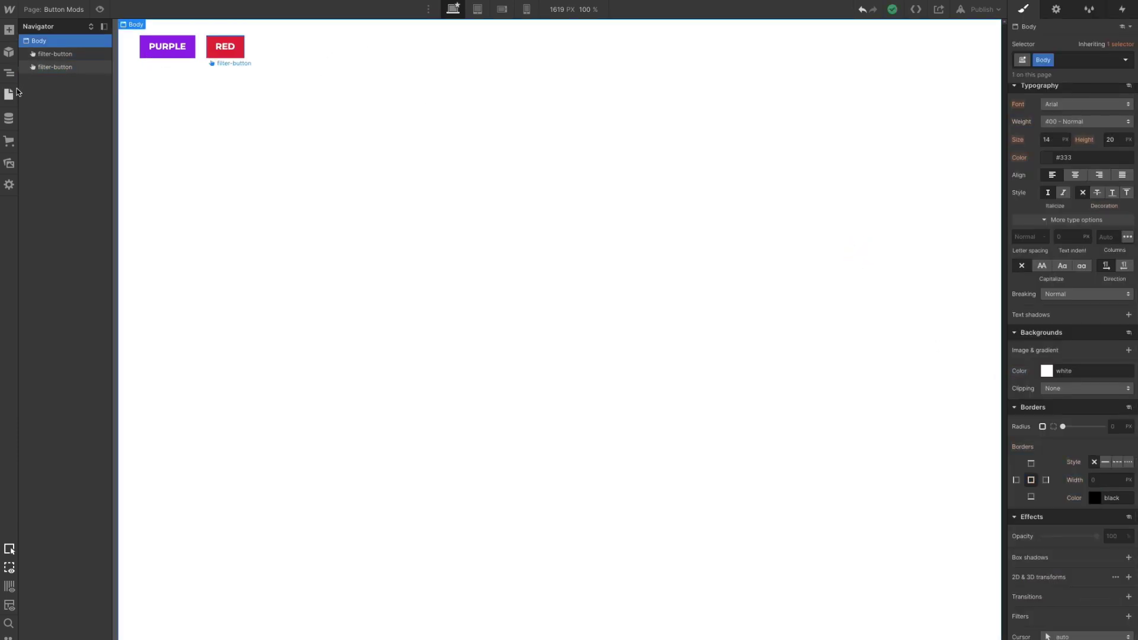
left_click(9, 94)
Select the BLACK button copy on Button Mods and give it a filter-active combo class
left_click(65, 92)
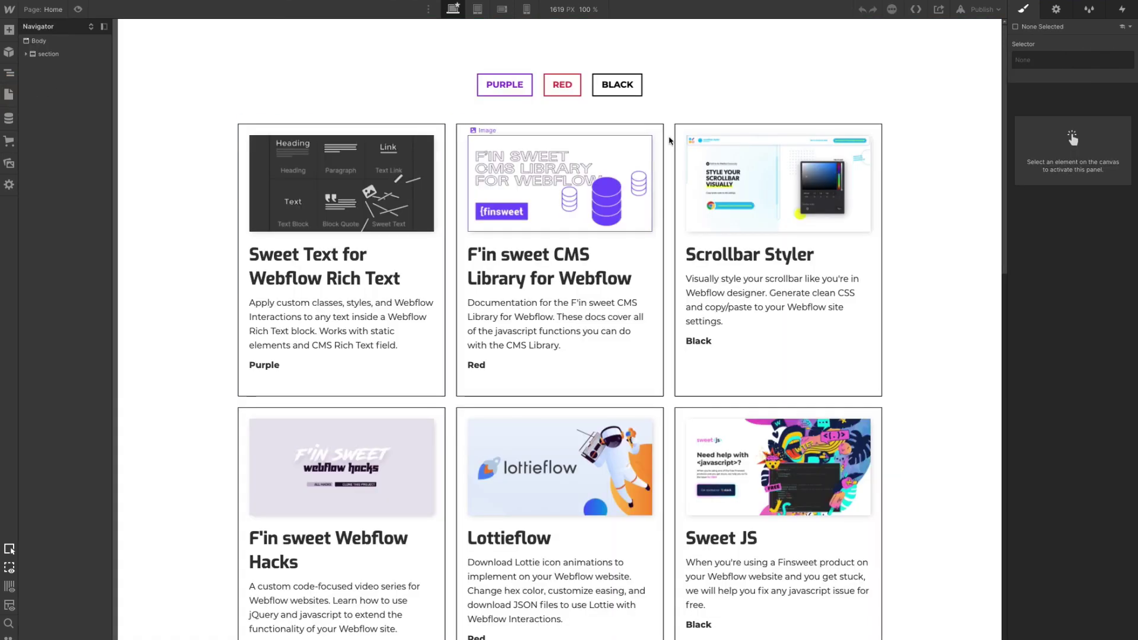
left_click(627, 86)
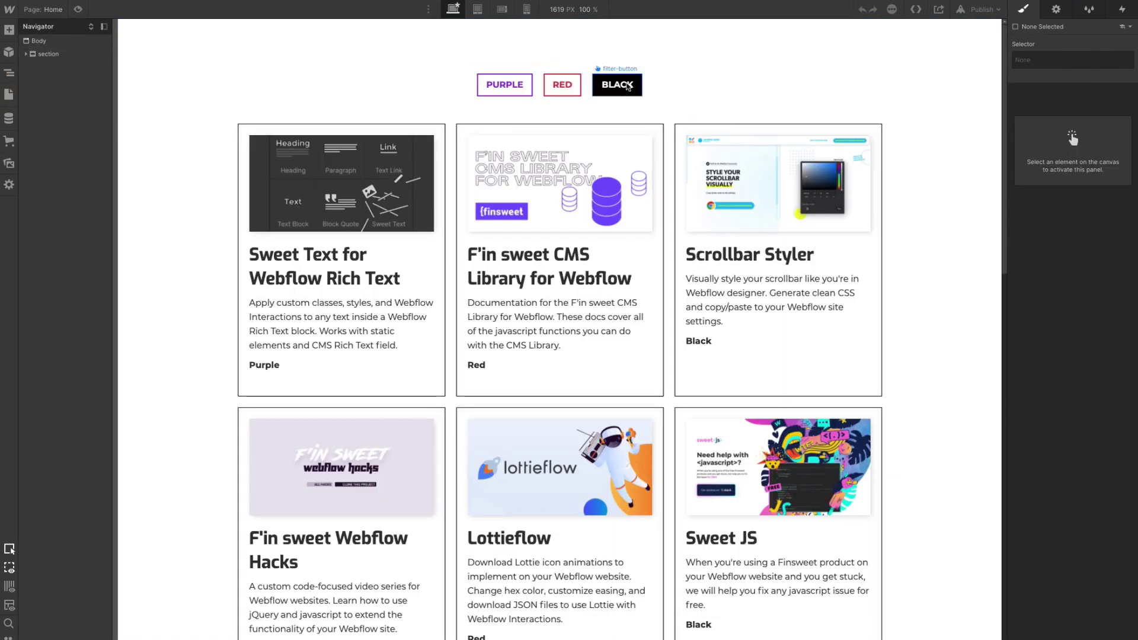
left_click(9, 93)
left_click(37, 113)
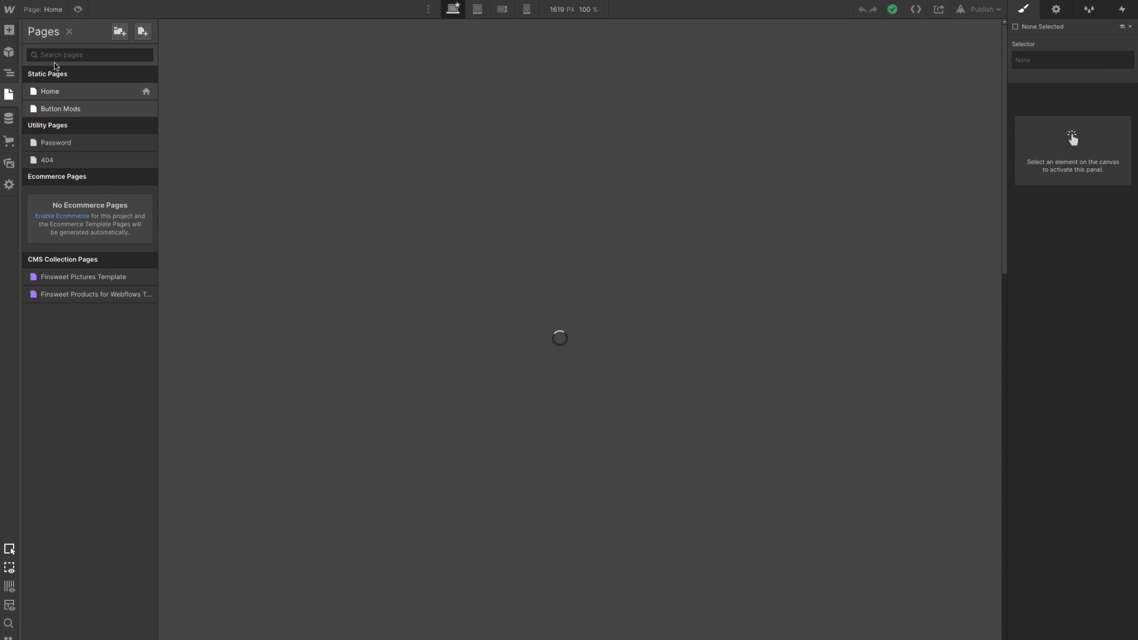
left_click(49, 41)
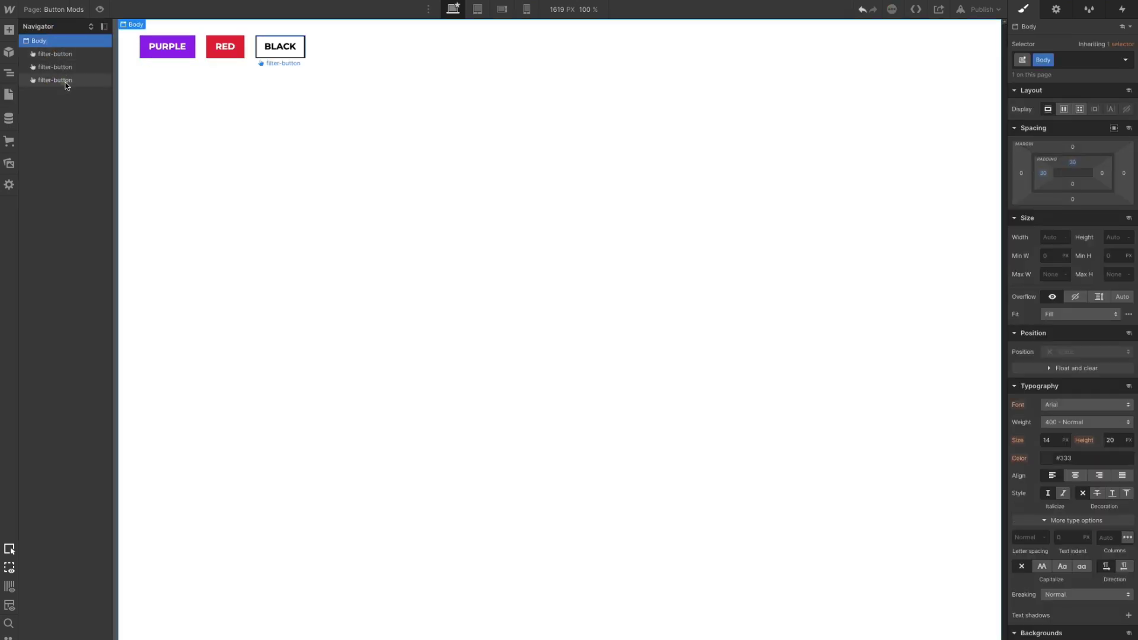
left_click(64, 80)
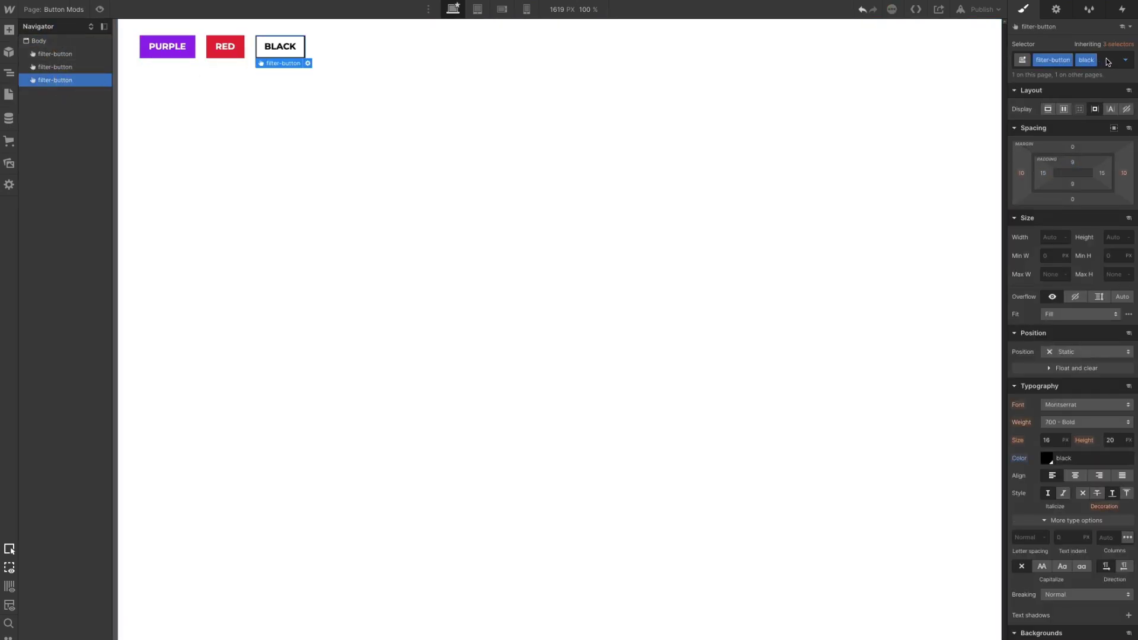
left_click(1106, 61)
type("filter-active")
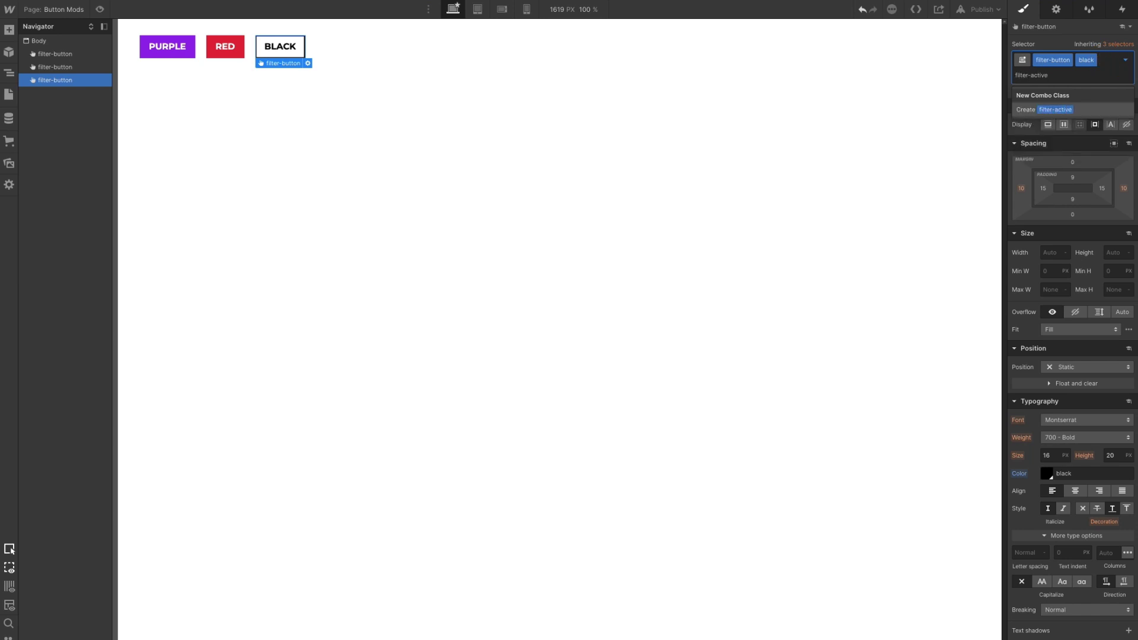
key("Return")
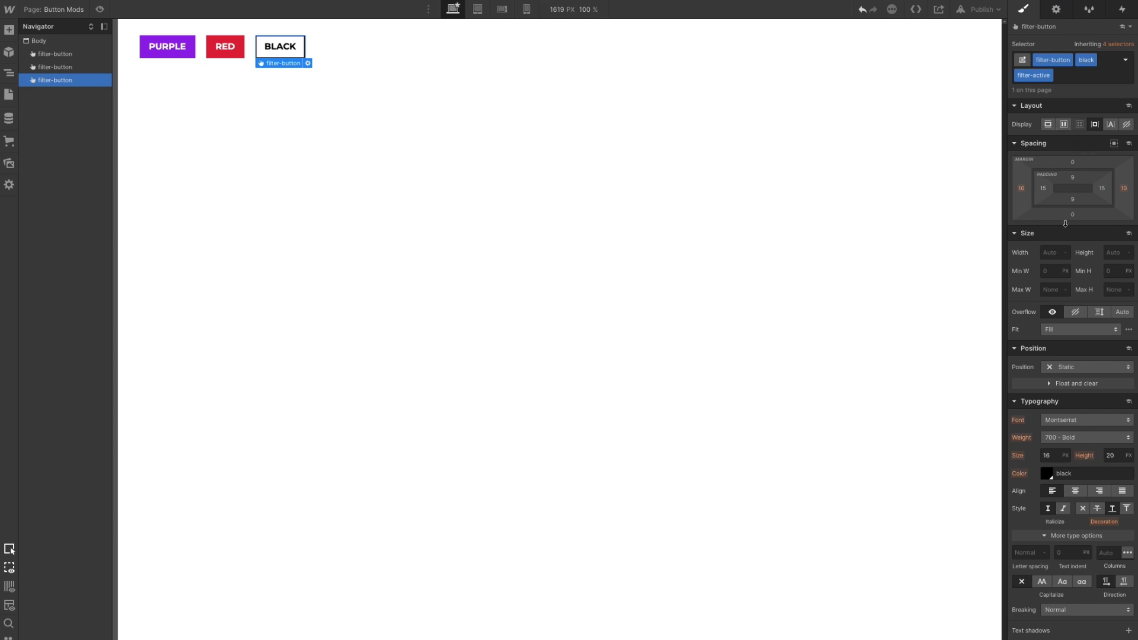
Set BLACK's filter-active text colour to white and its background to black
left_click(1043, 468)
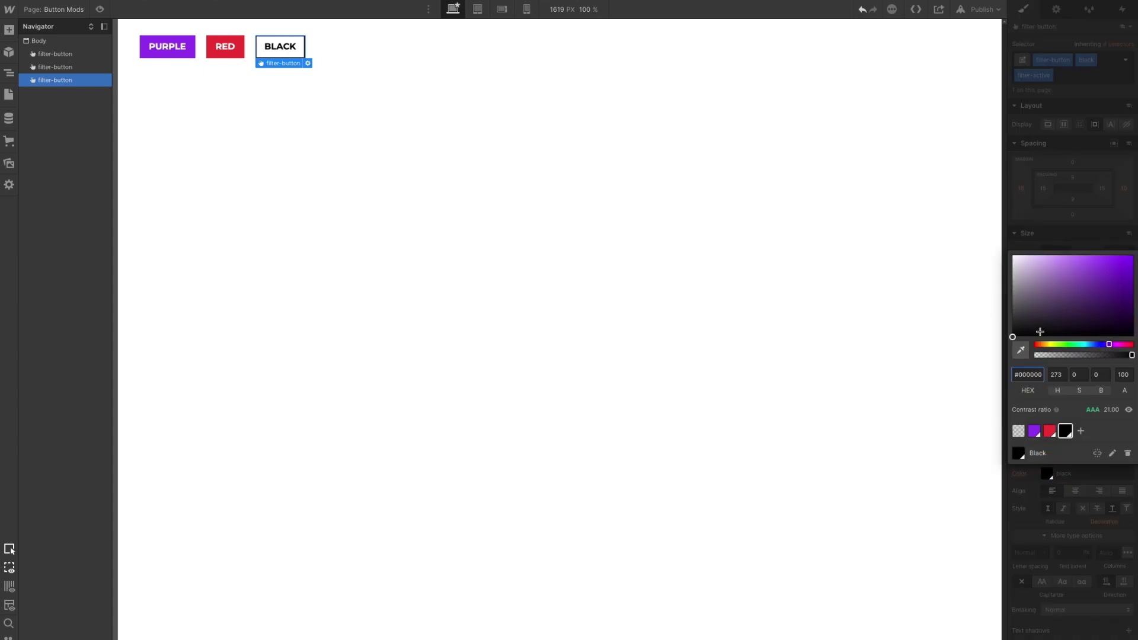
left_click_drag(1026, 267, 985, 213)
left_click(1021, 238)
scroll(1037, 356, "down", 4)
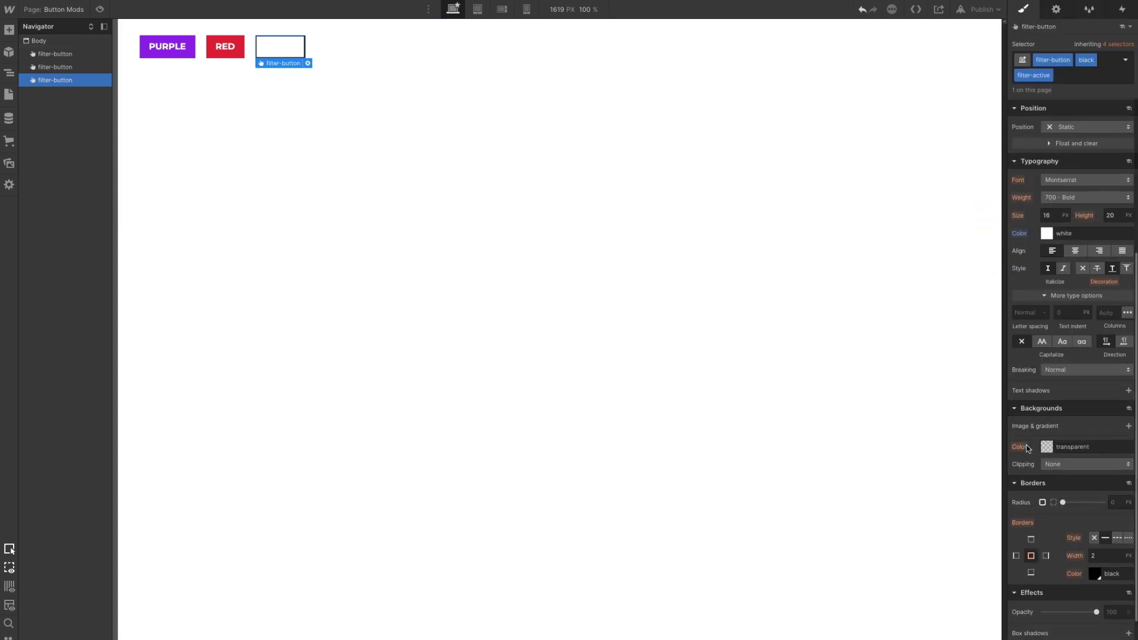
left_click(1047, 447)
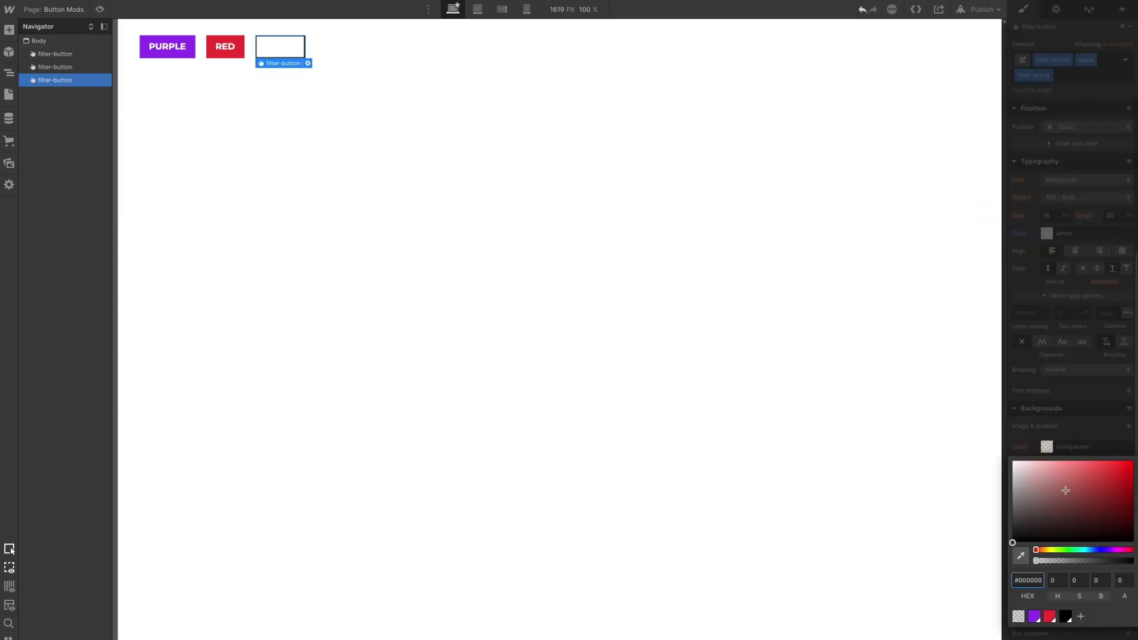
left_click_drag(1066, 490, 963, 594)
left_click(1026, 368)
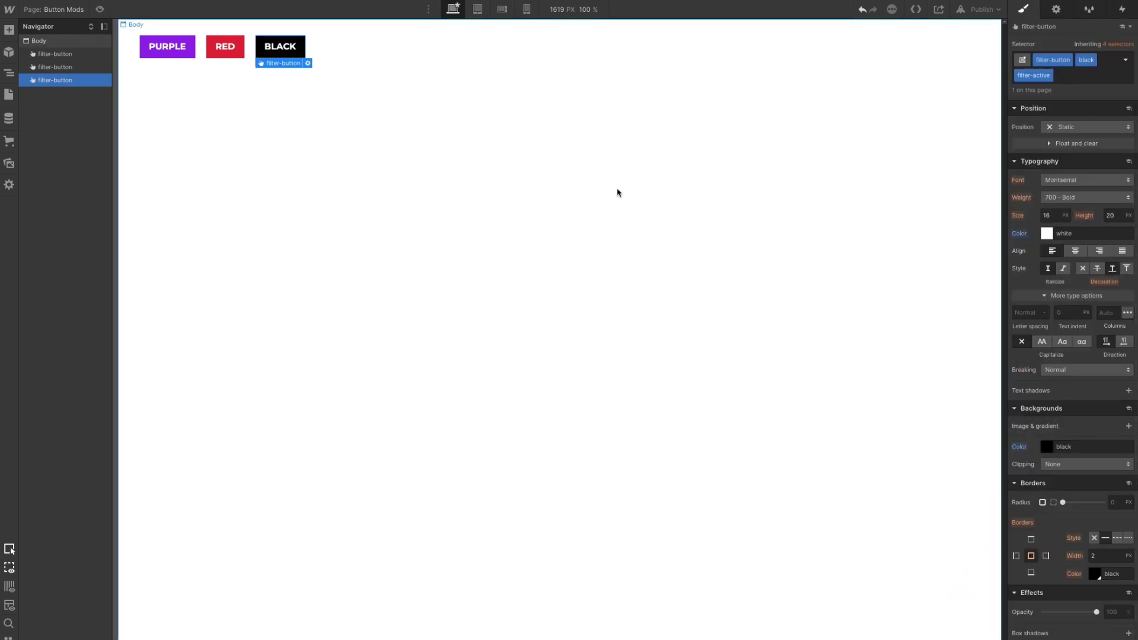
left_click(972, 10)
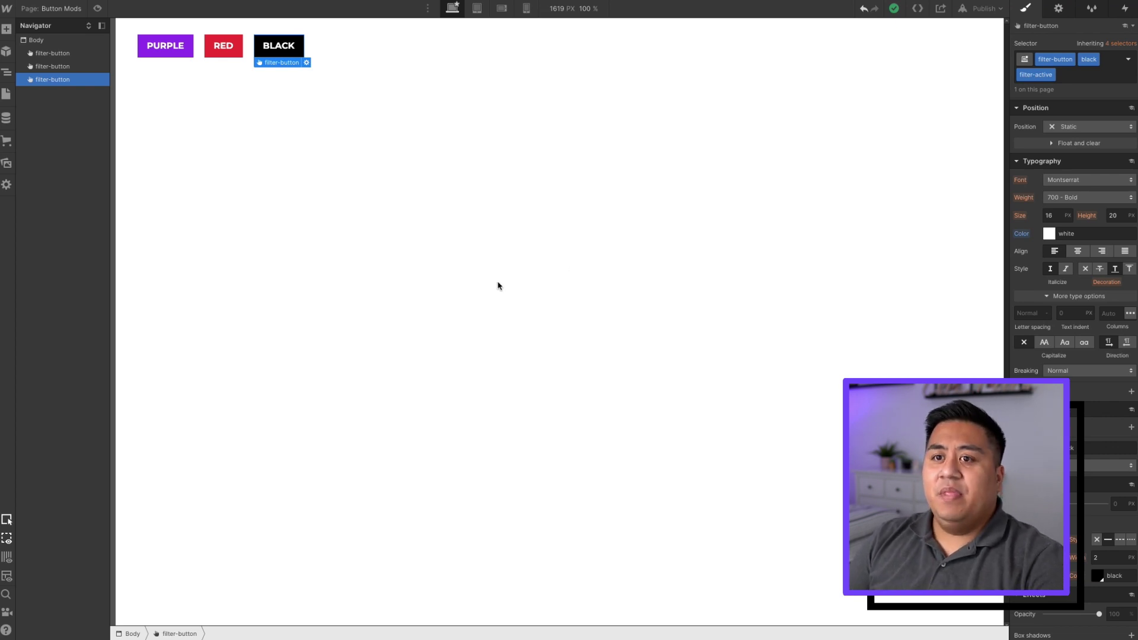
Enter '.filter-active' as the Active class in the Visual Script Writer
left_click(5, 95)
left_click(46, 92)
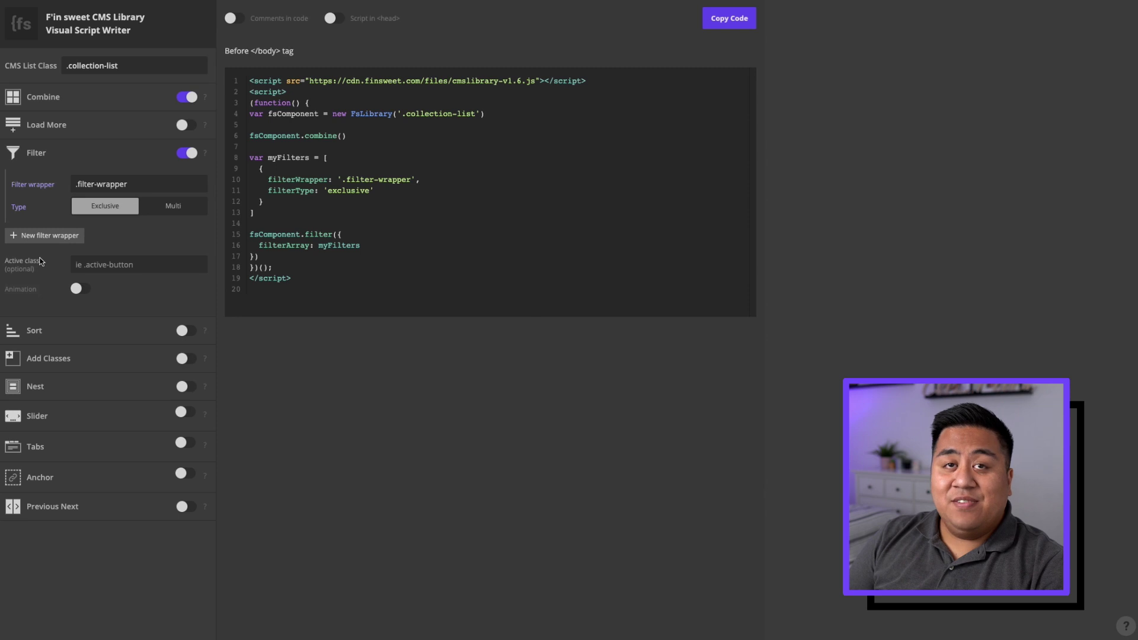
left_click(80, 264)
type(".")
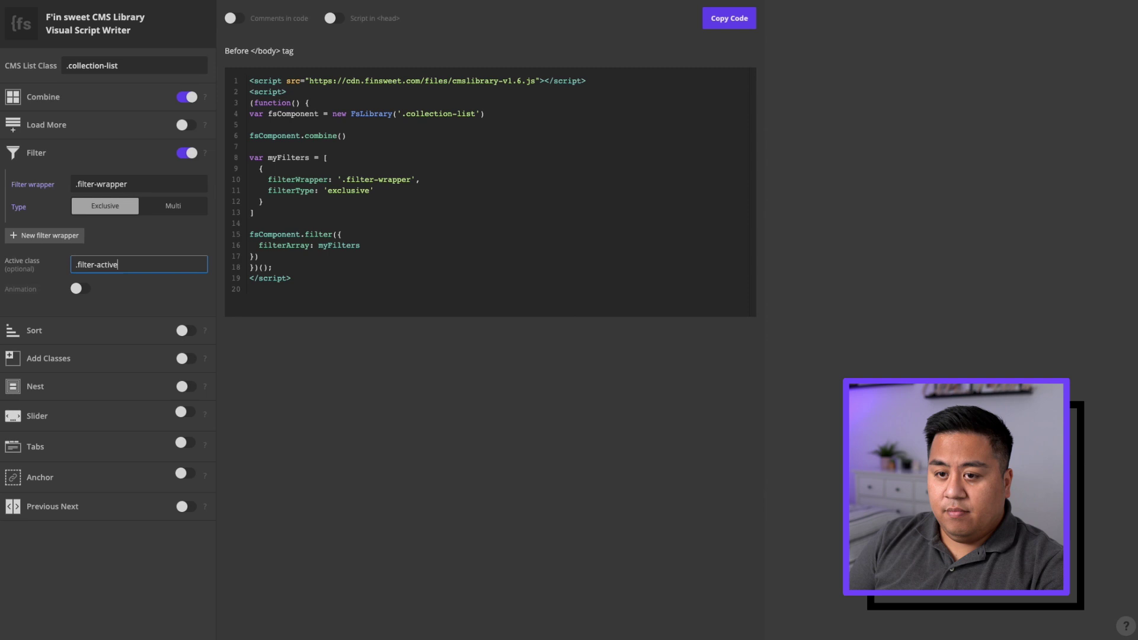
type("filter-active")
left_click(112, 242)
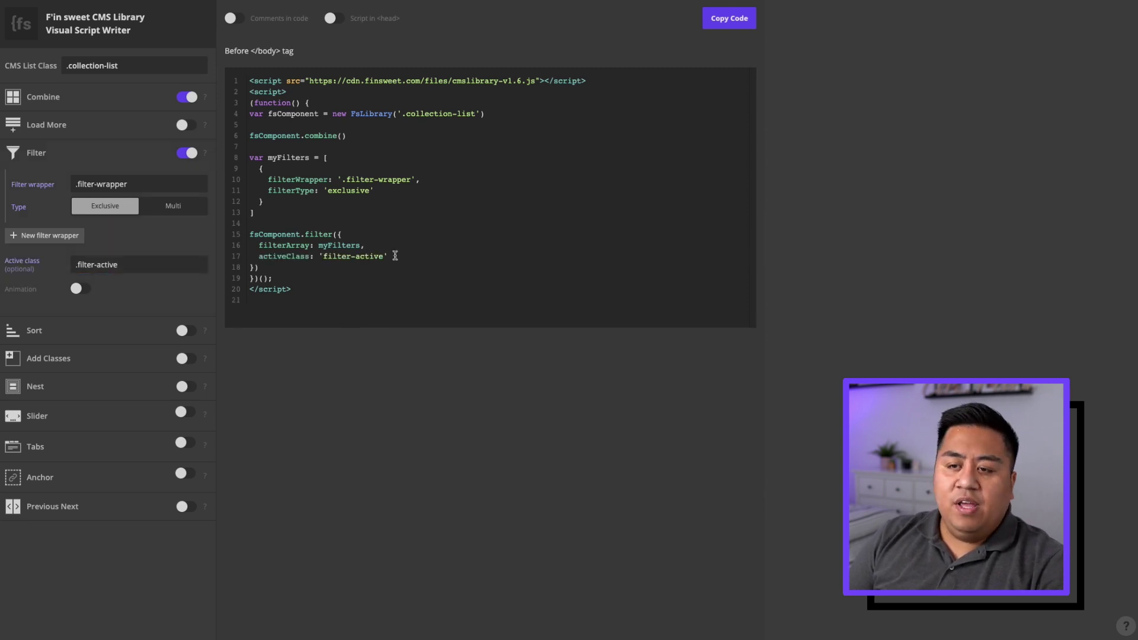
Check the new activeClass: 'filter-active' line and copy the generated script
left_click_drag(396, 257, 259, 259)
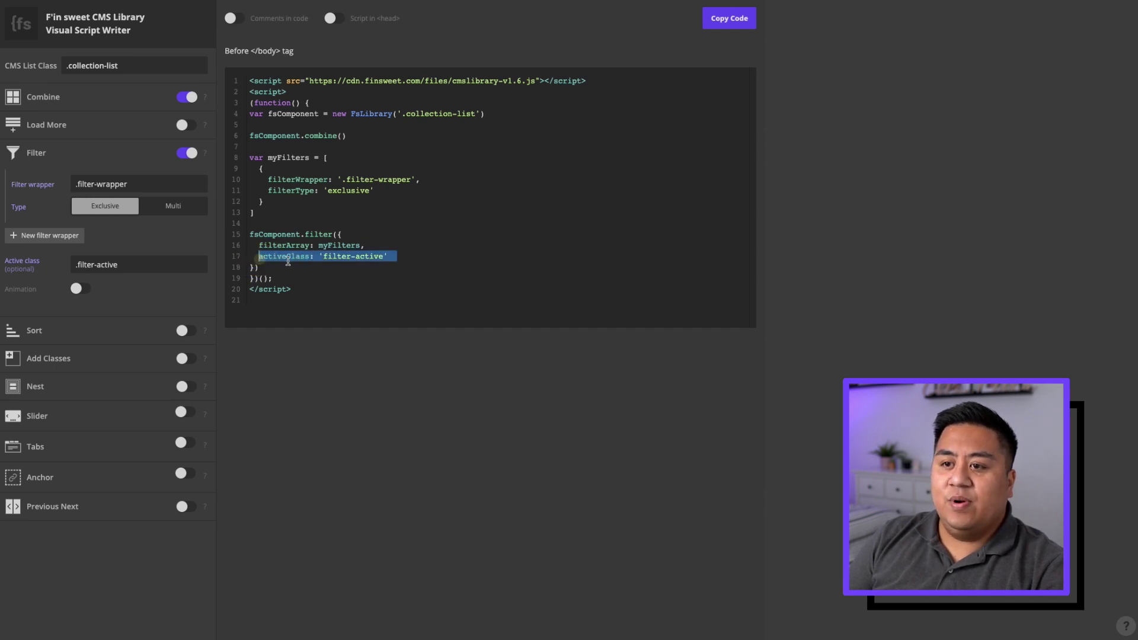
left_click(387, 259)
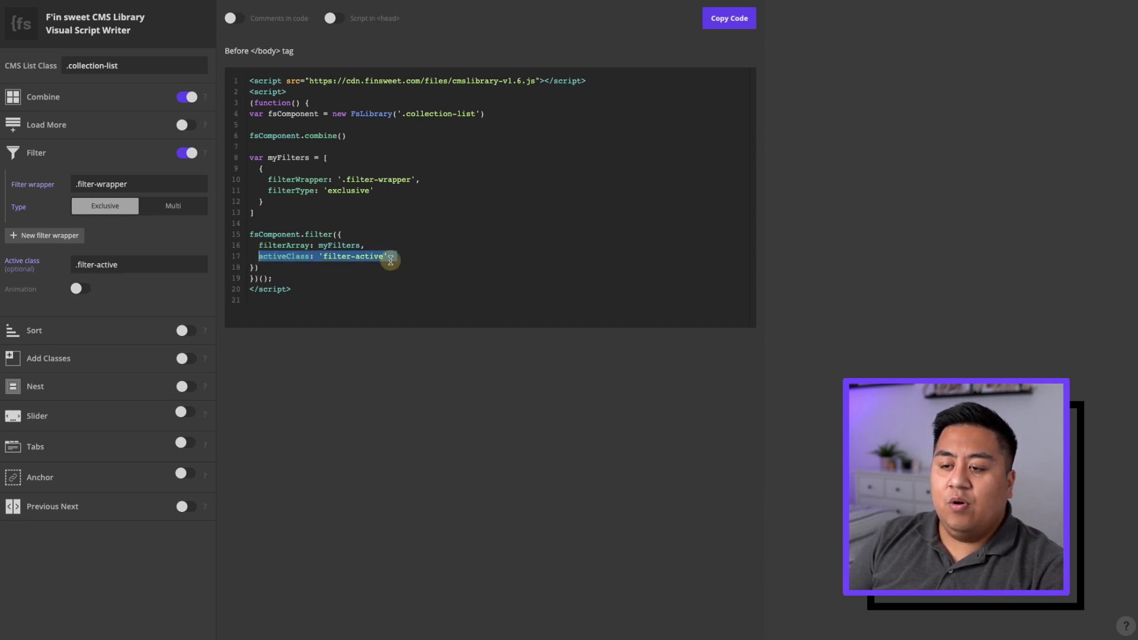
left_click(729, 25)
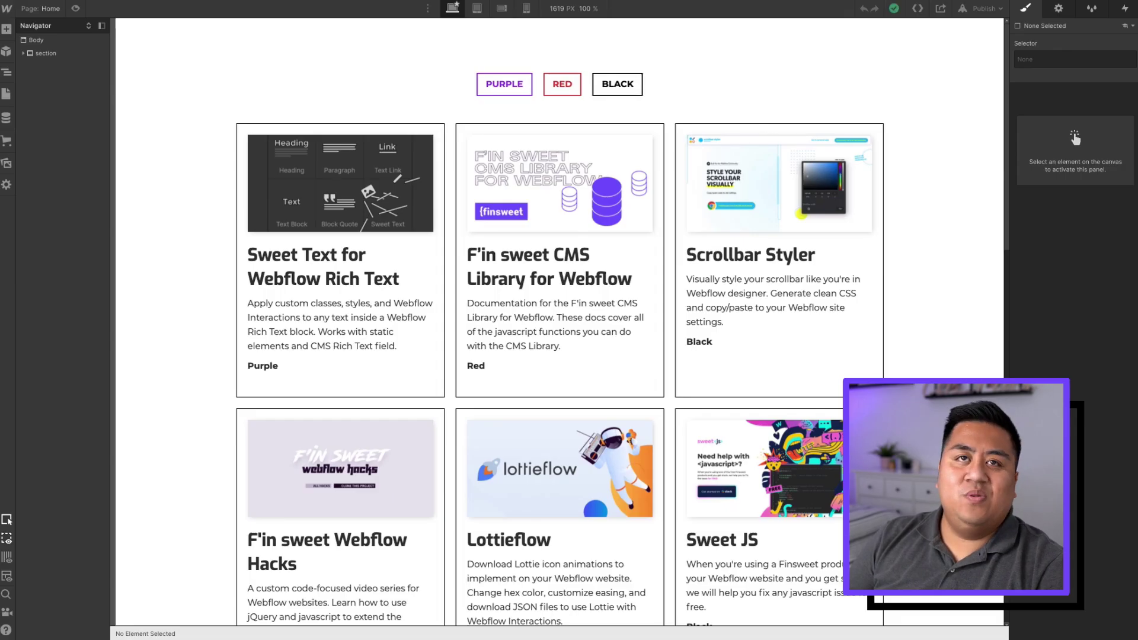
Replace the Home page's Before </body> script with the version containing activeClass: 'filter-active' and save
left_click(6, 94)
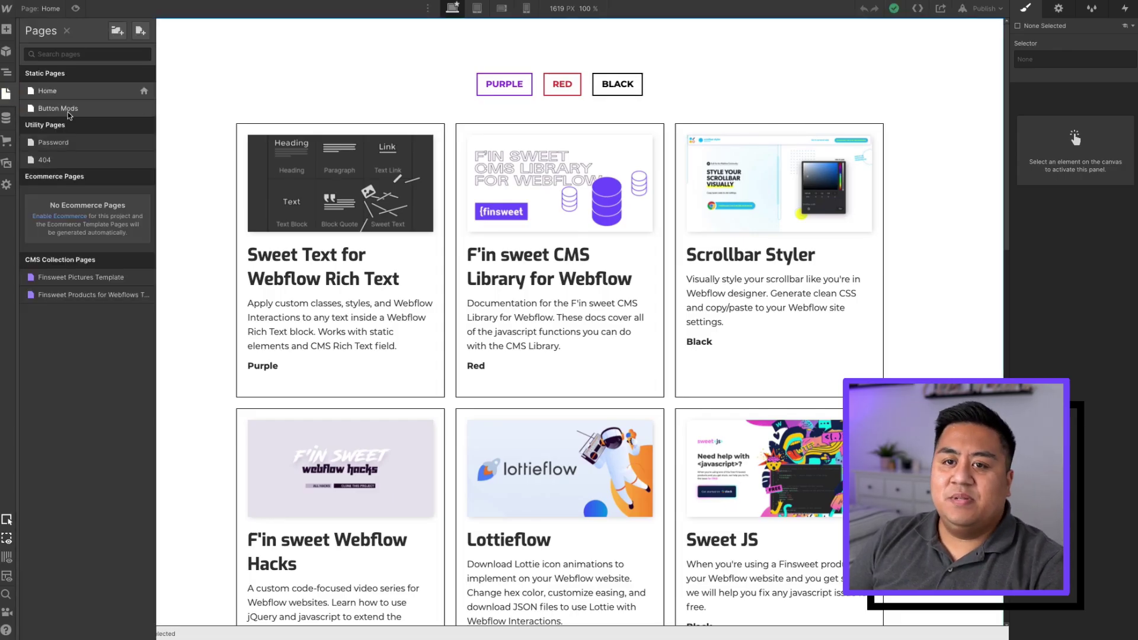
left_click(146, 92)
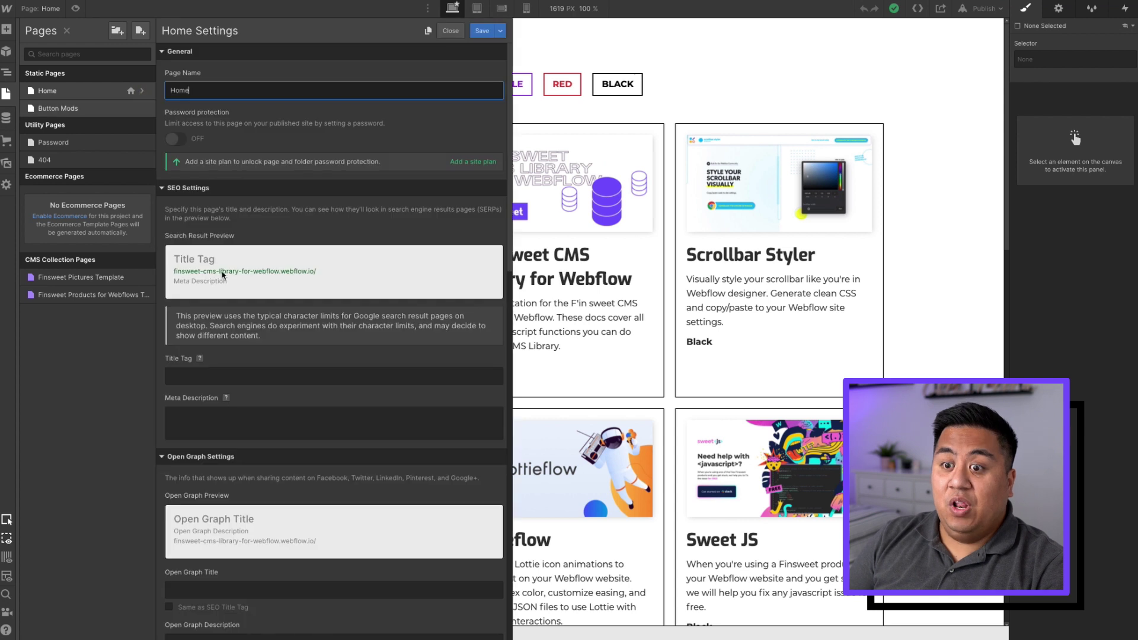
scroll(243, 314, "down", 15)
left_click_drag(220, 556, 182, 354)
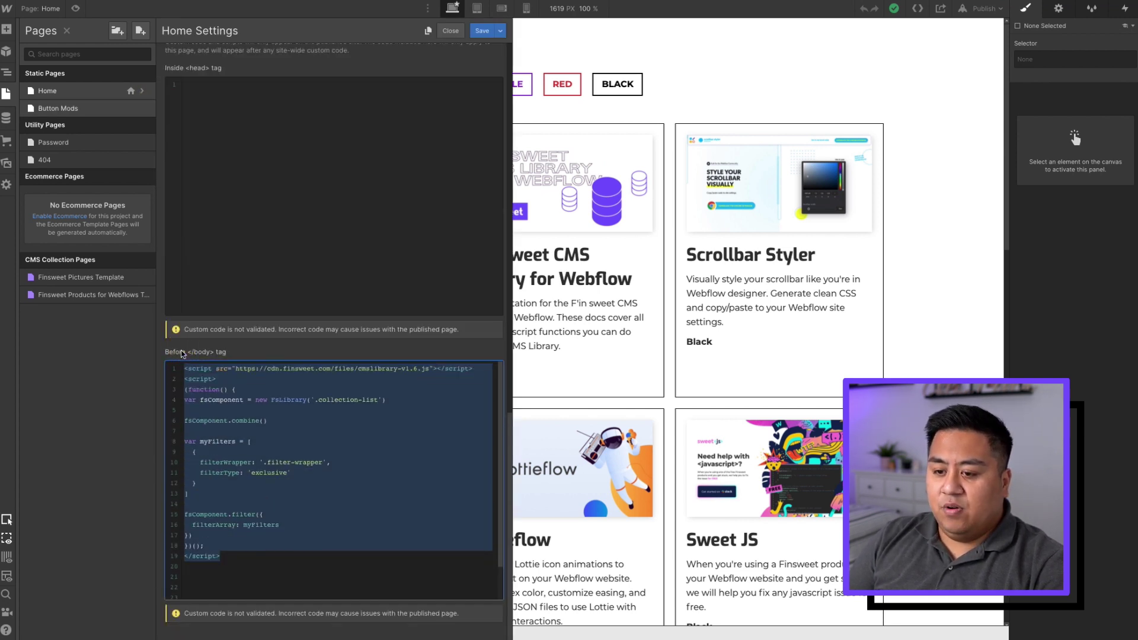
key("ctrl+v")
left_click(481, 30)
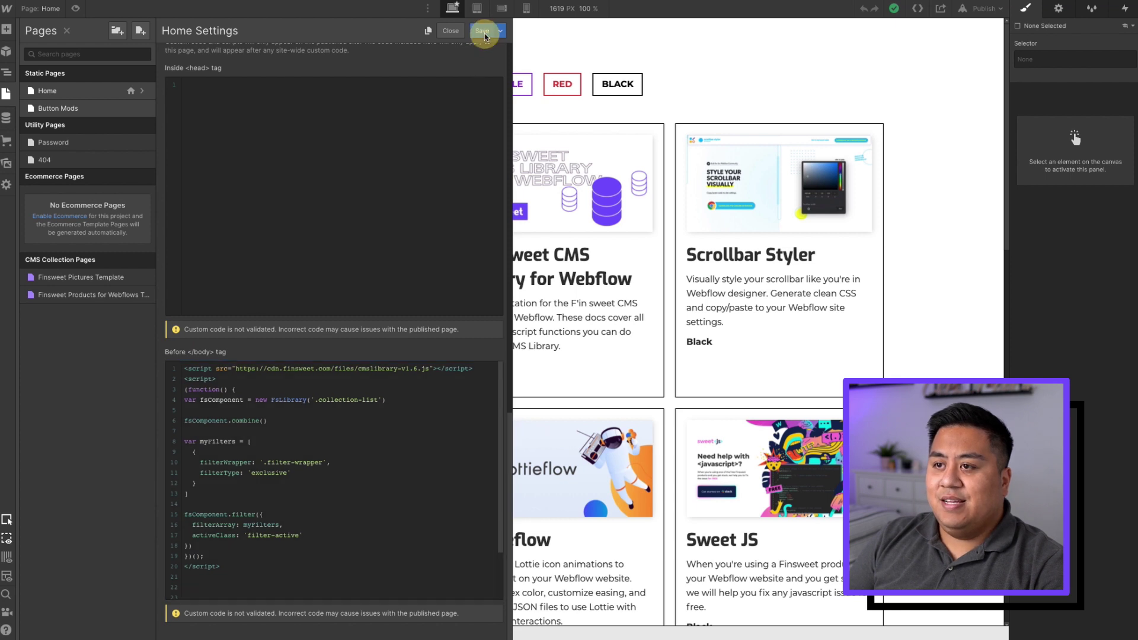
Publish the site to the webflow.io domain and open the live page
left_click(982, 10)
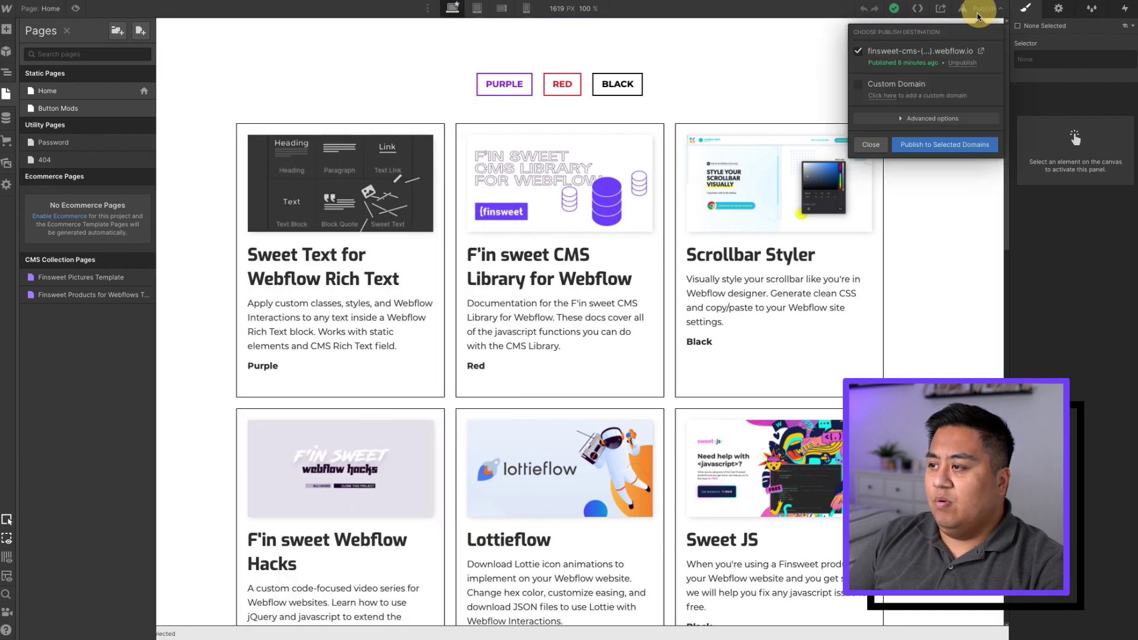
left_click(951, 143)
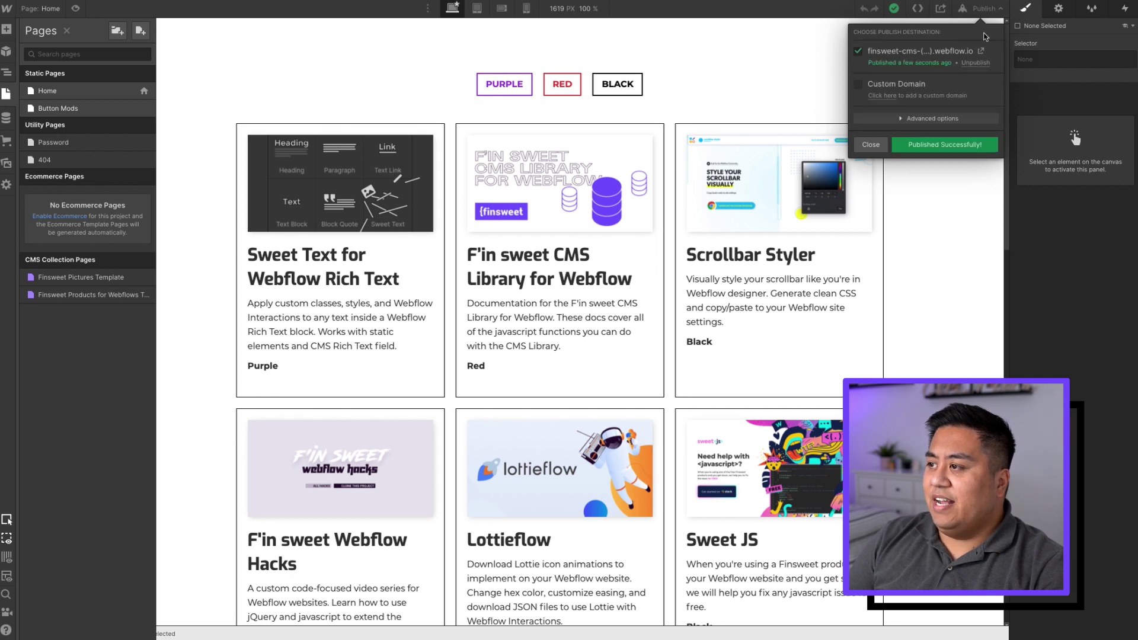
left_click(981, 51)
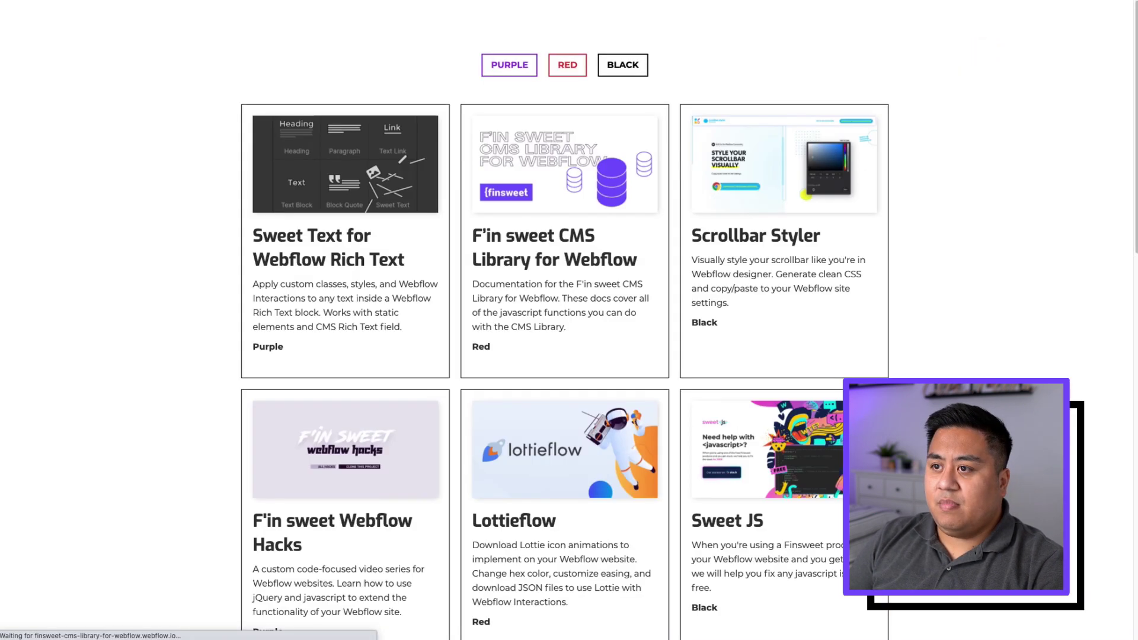
Test exclusive filtering on the live site by cycling Purple, Red and Black filters
left_click(509, 64)
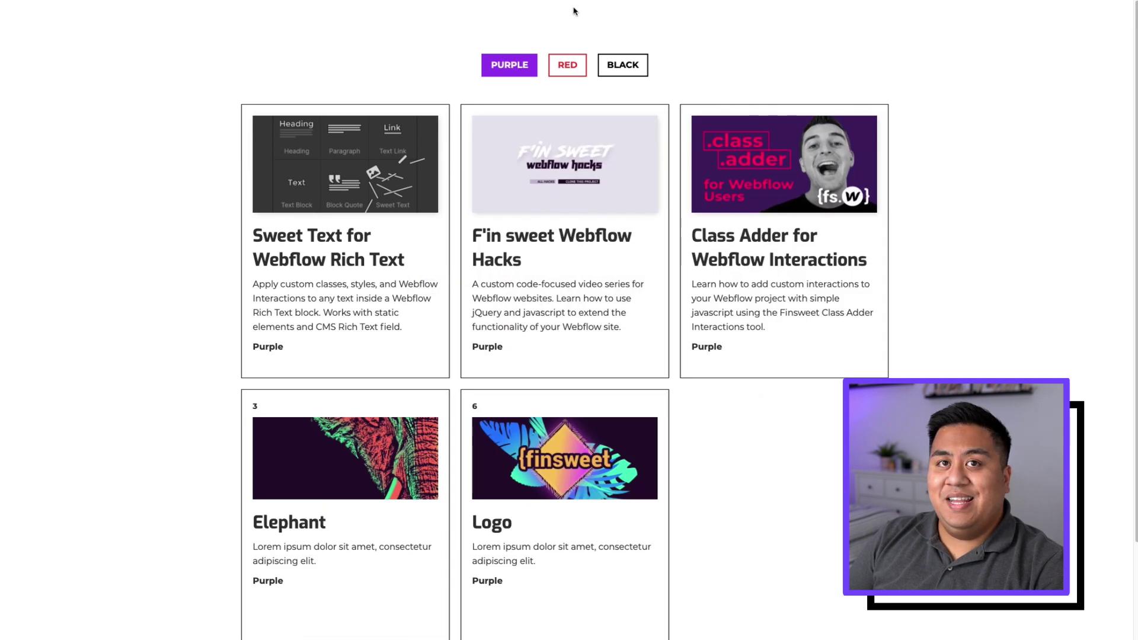
left_click(569, 64)
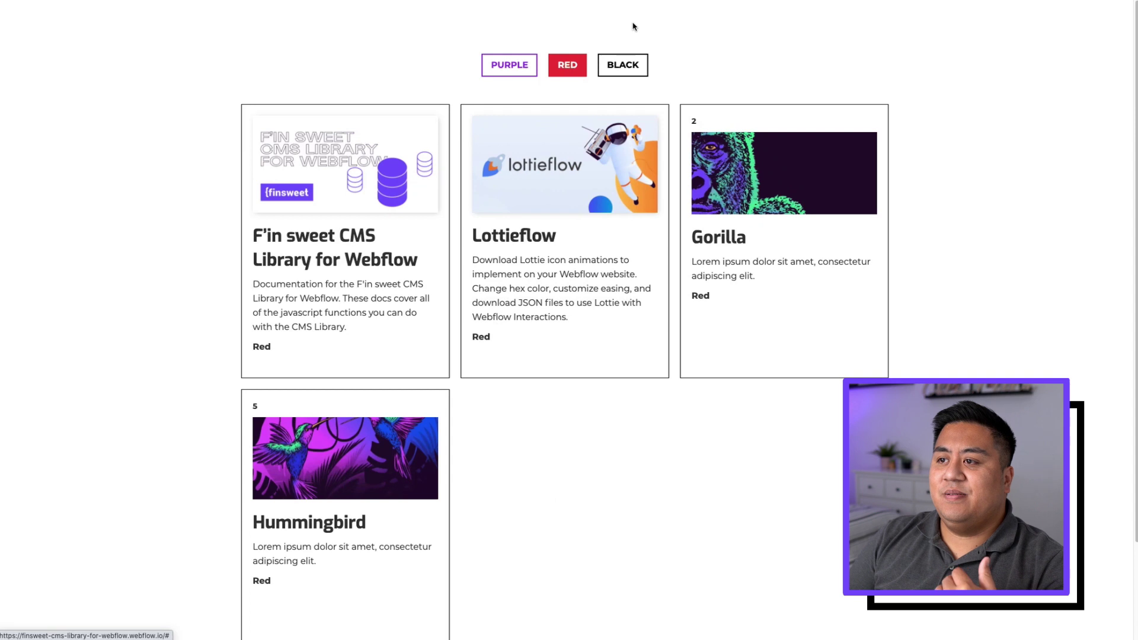
left_click(630, 62)
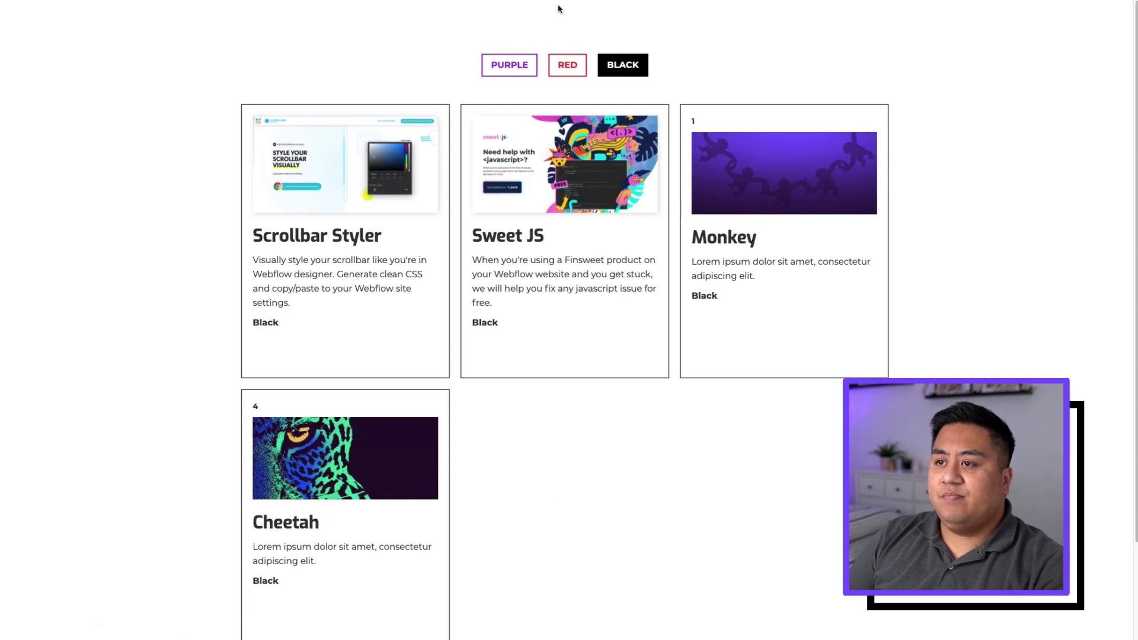
left_click(524, 61)
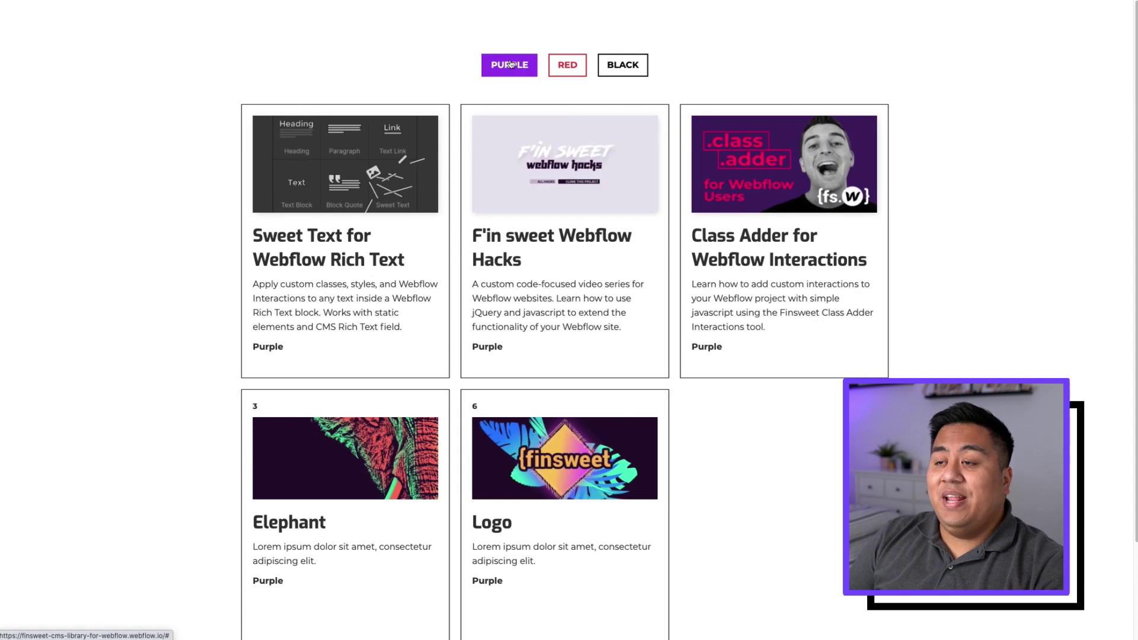
left_click(567, 65)
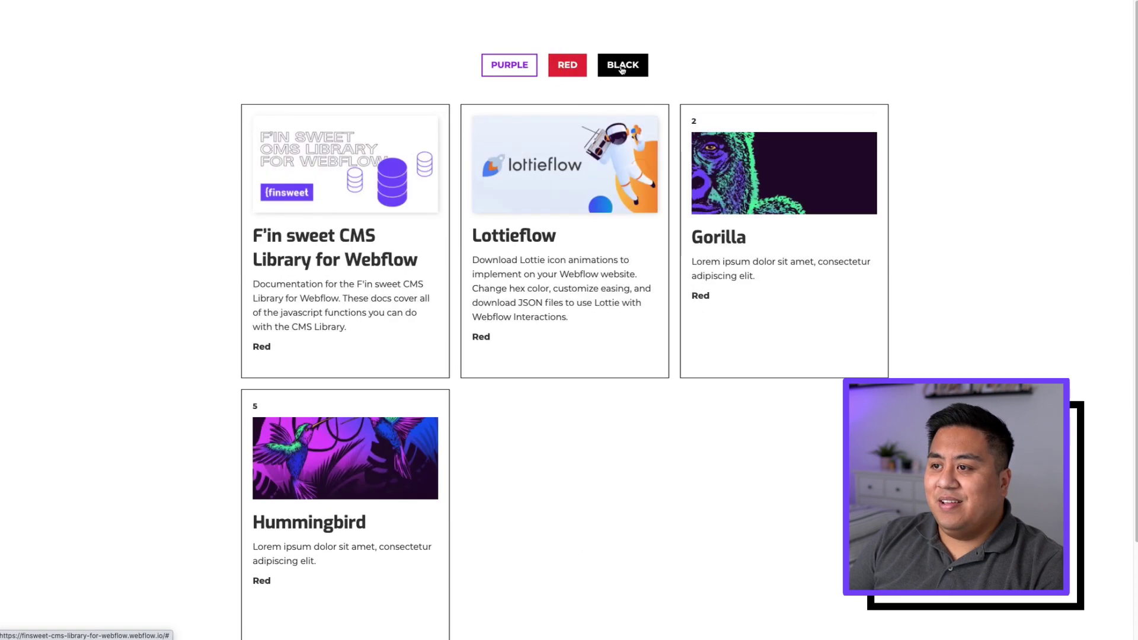
left_click(623, 64)
Turn off the Black filter to restore all cards, then return to the Designer
left_click(621, 71)
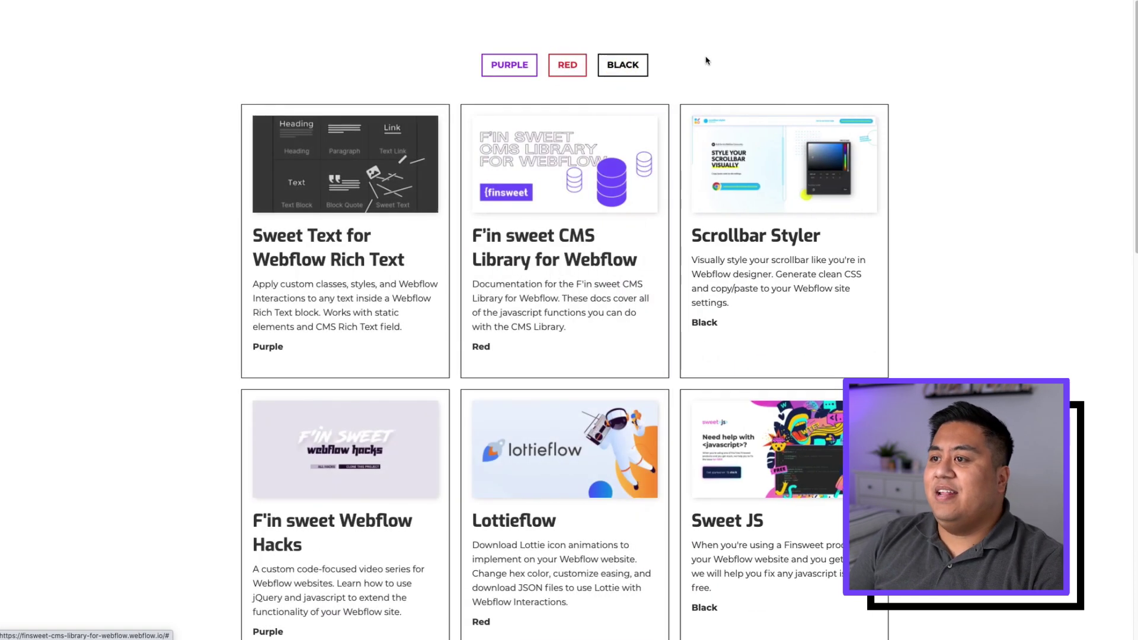
scroll(927, 343, "down", 10)
scroll(931, 368, "up", 10)
scroll(930, 361, "down", 1)
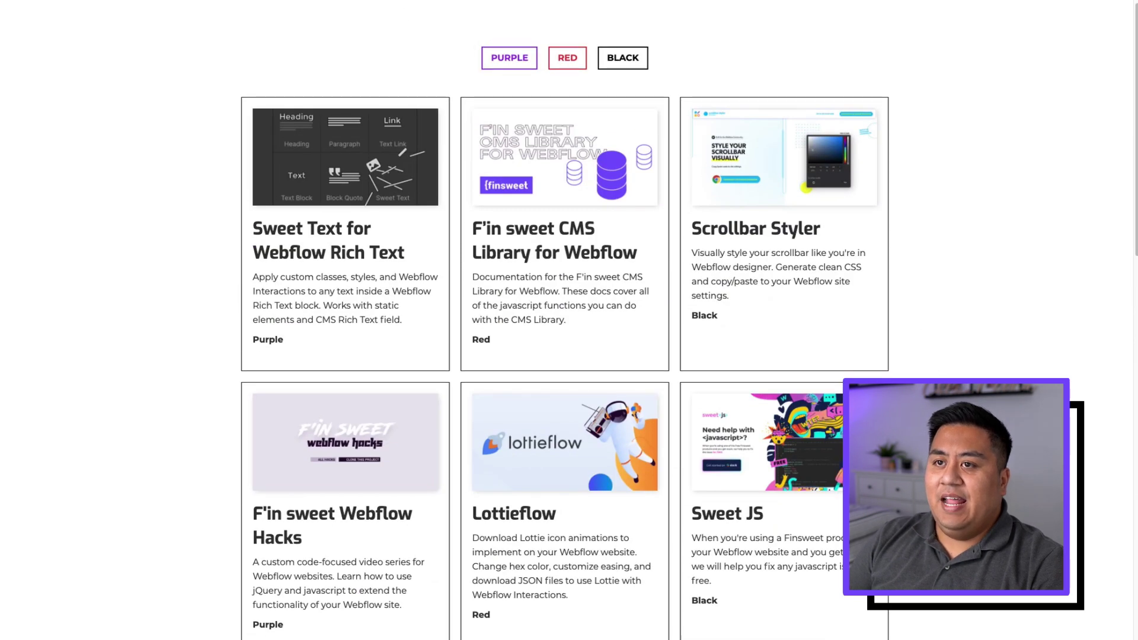
left_click(288, 9)
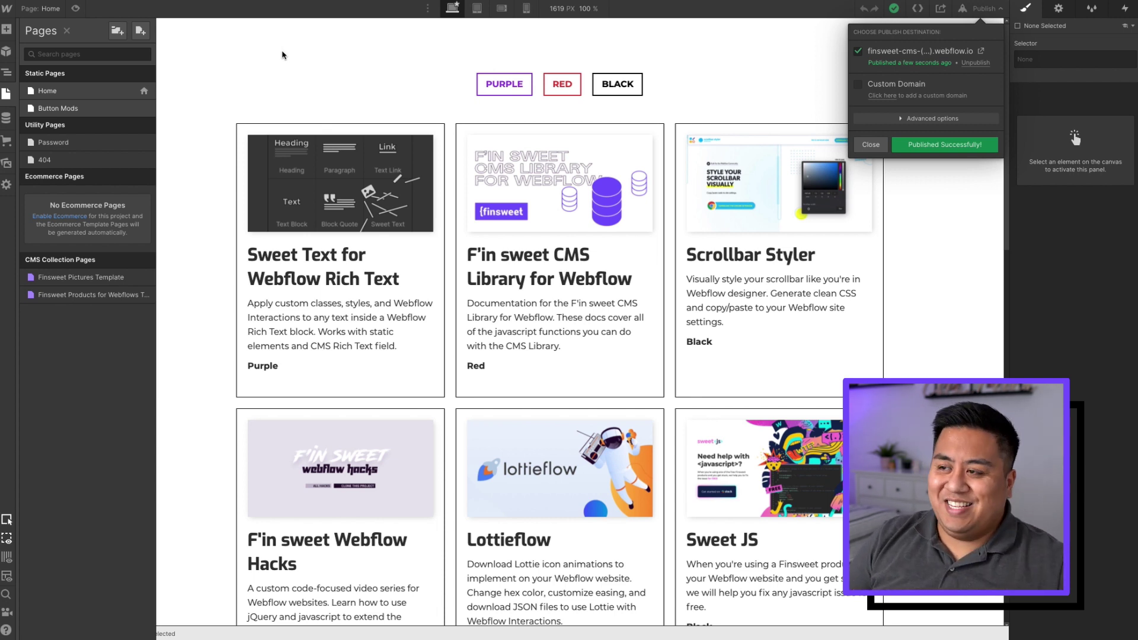
In the Visual Script Writer, toggle the filter Type between Exclusive and Multi, ending on Multi
left_click(972, 9)
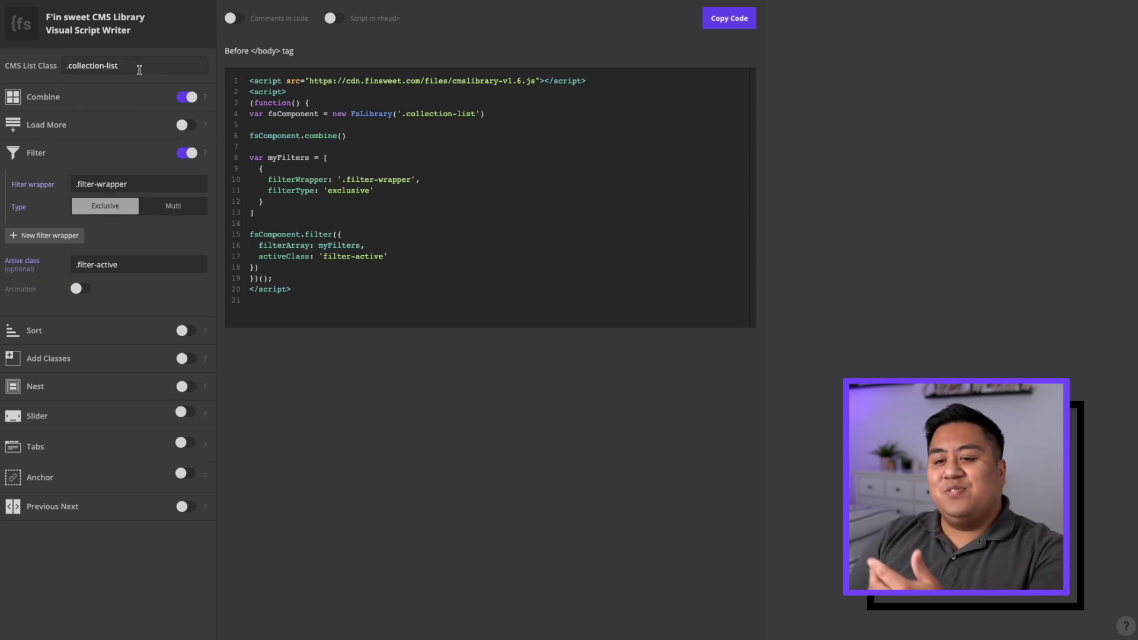
left_click(172, 211)
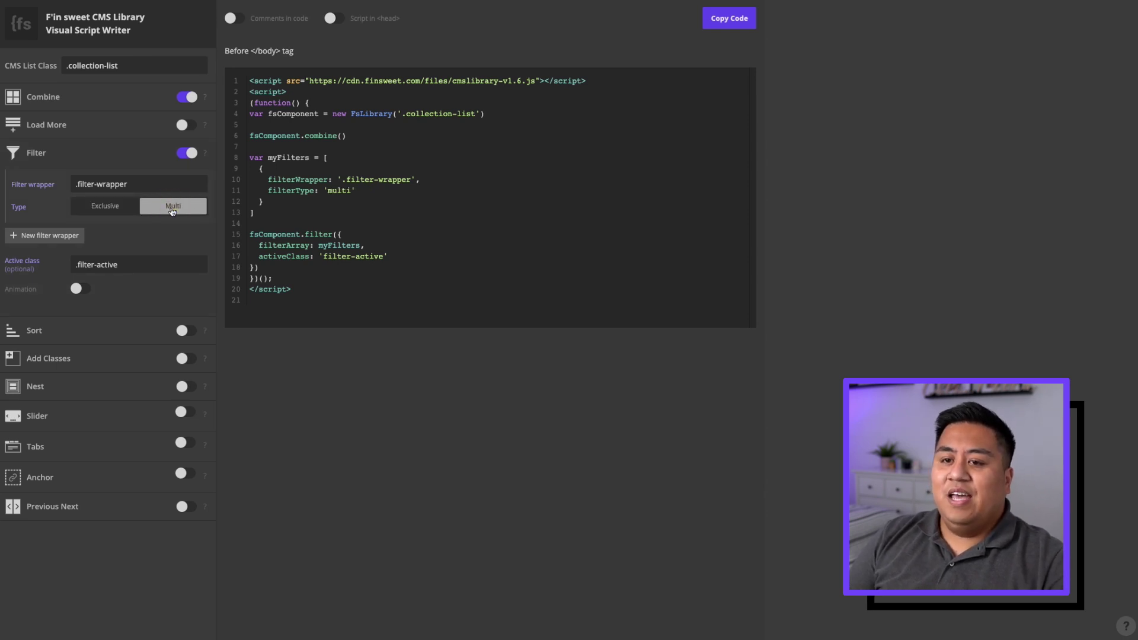
left_click(112, 208)
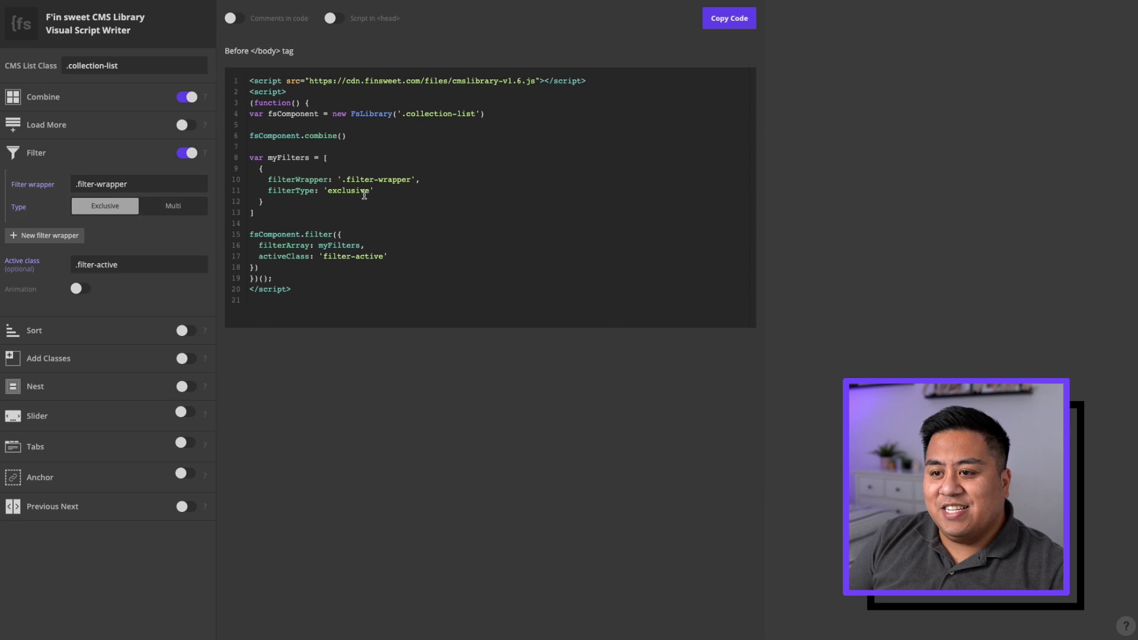
left_click(174, 214)
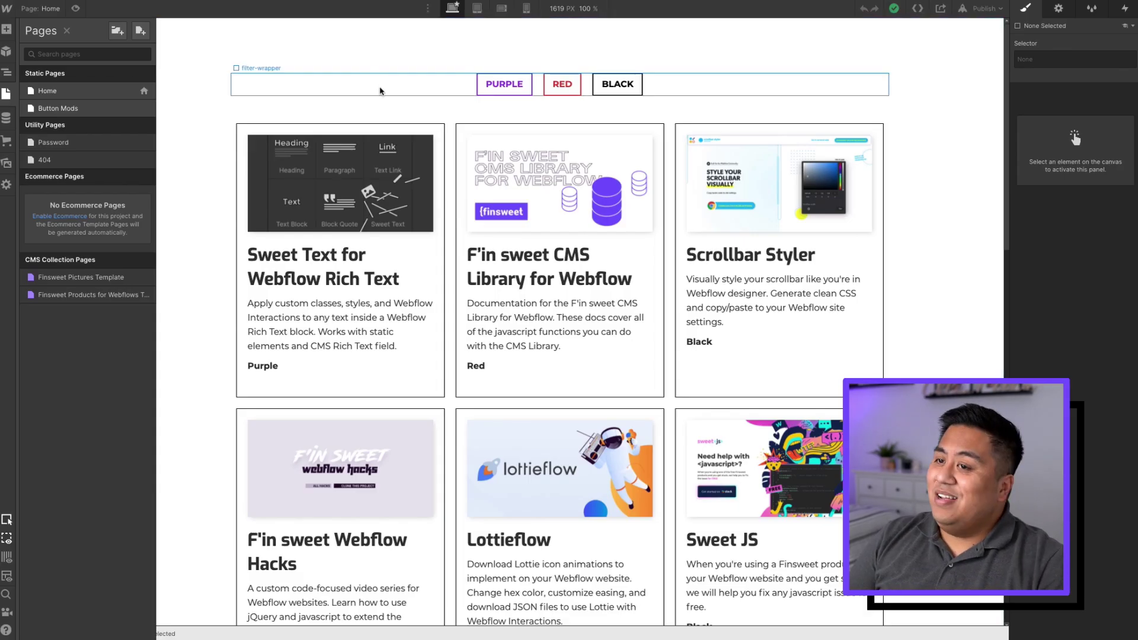
Change filterType from 'exclusive' to 'multi' in the Home page's Before </body> code and save
left_click(143, 91)
scroll(250, 290, "down", 10)
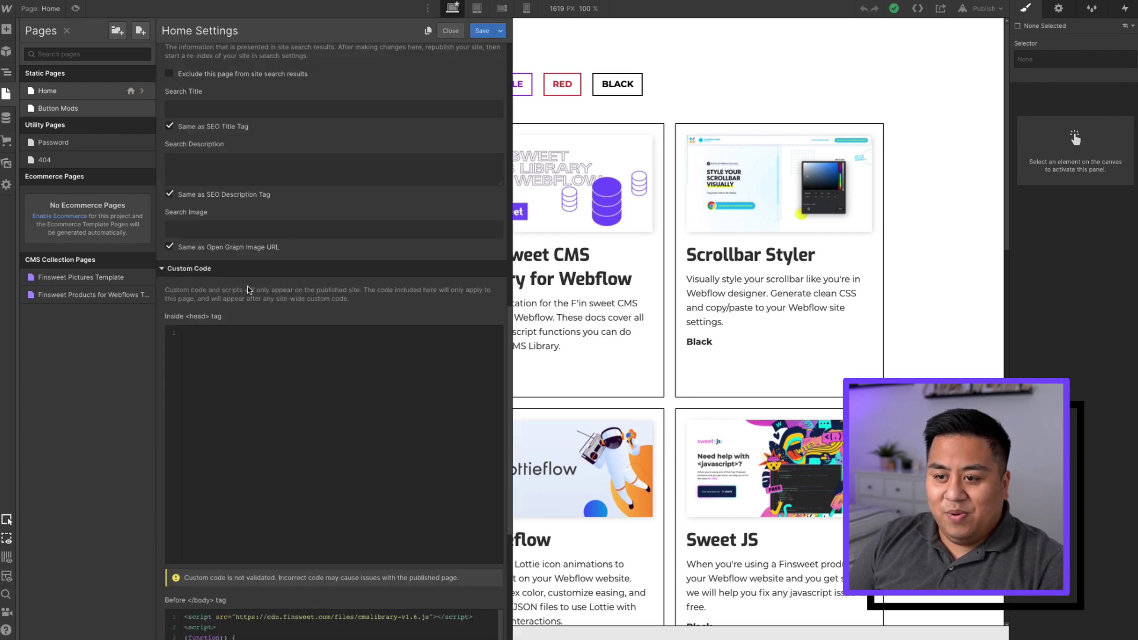
left_click_drag(288, 473, 252, 477)
type("m")
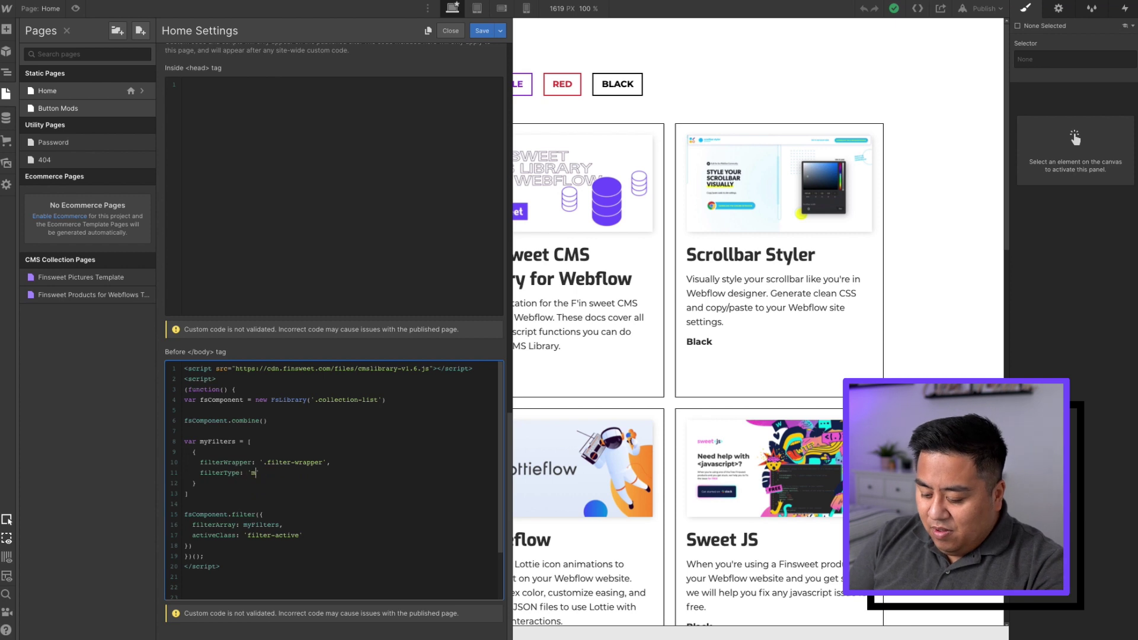
left_click(482, 33)
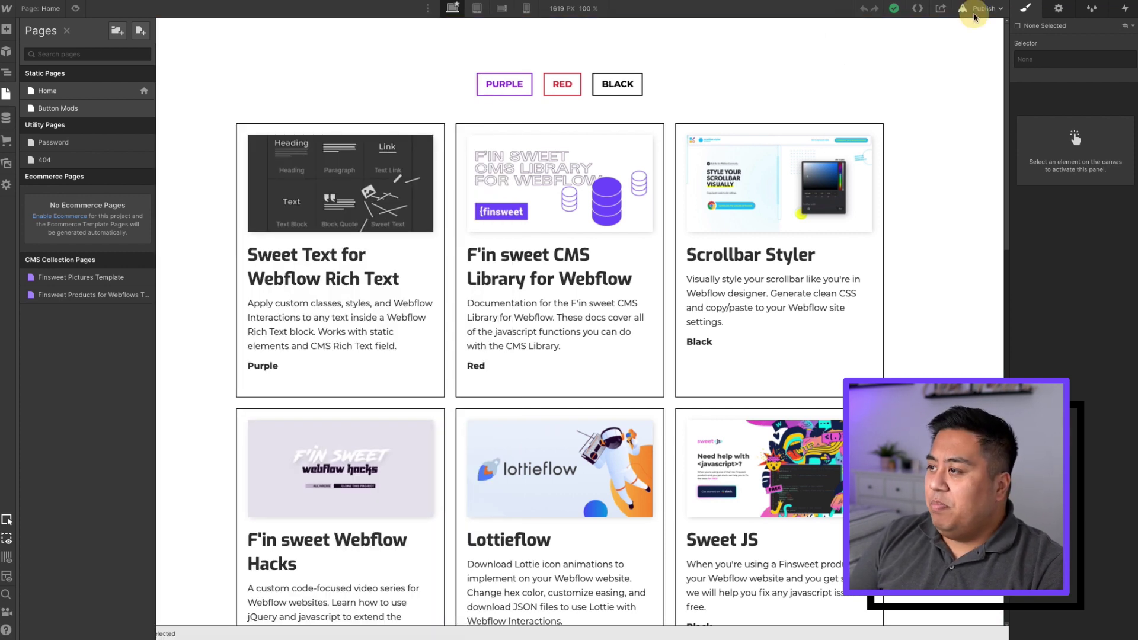
Republish the site to the webflow.io domain and open the live page
left_click(975, 8)
left_click(963, 145)
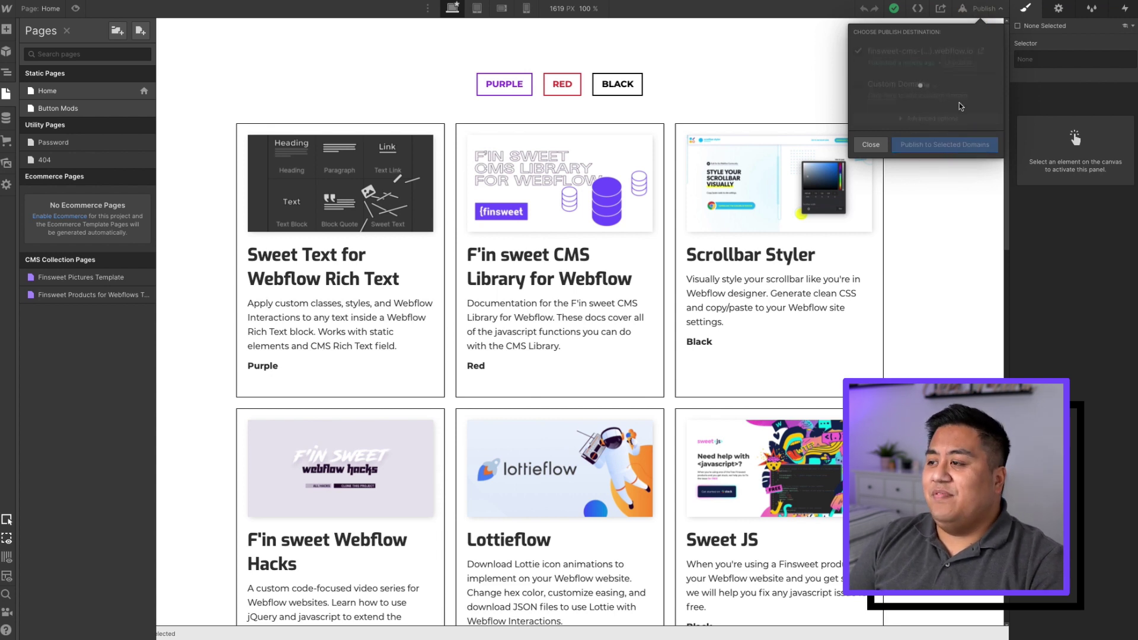
left_click(980, 52)
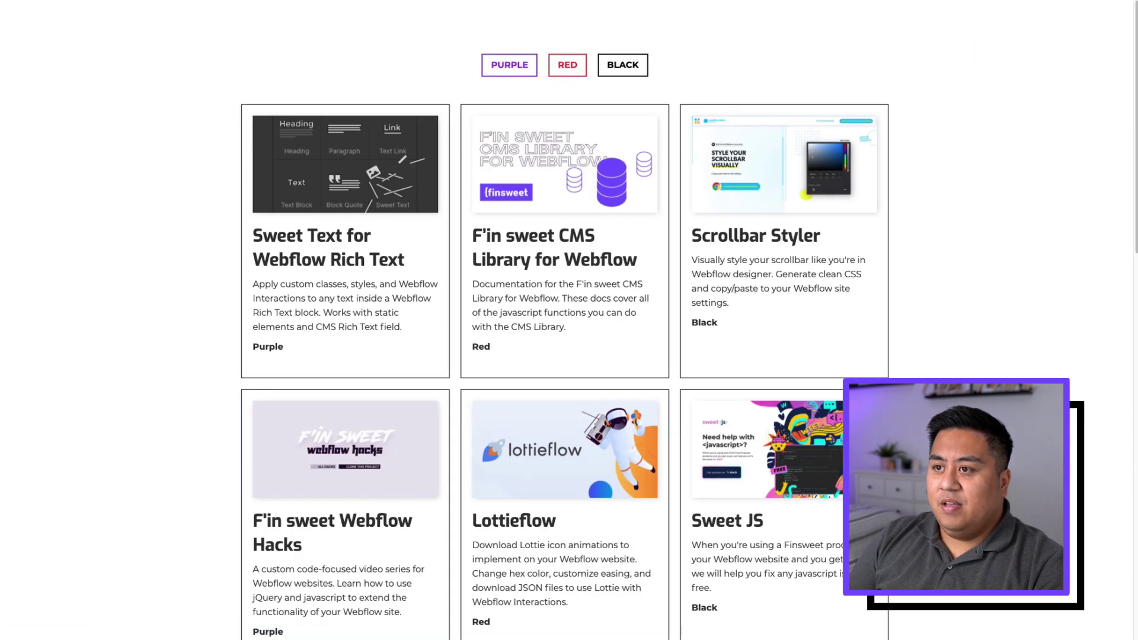
Combine the Purple, Red and Black filters on the live site to show all three colours
left_click(510, 72)
left_click(569, 61)
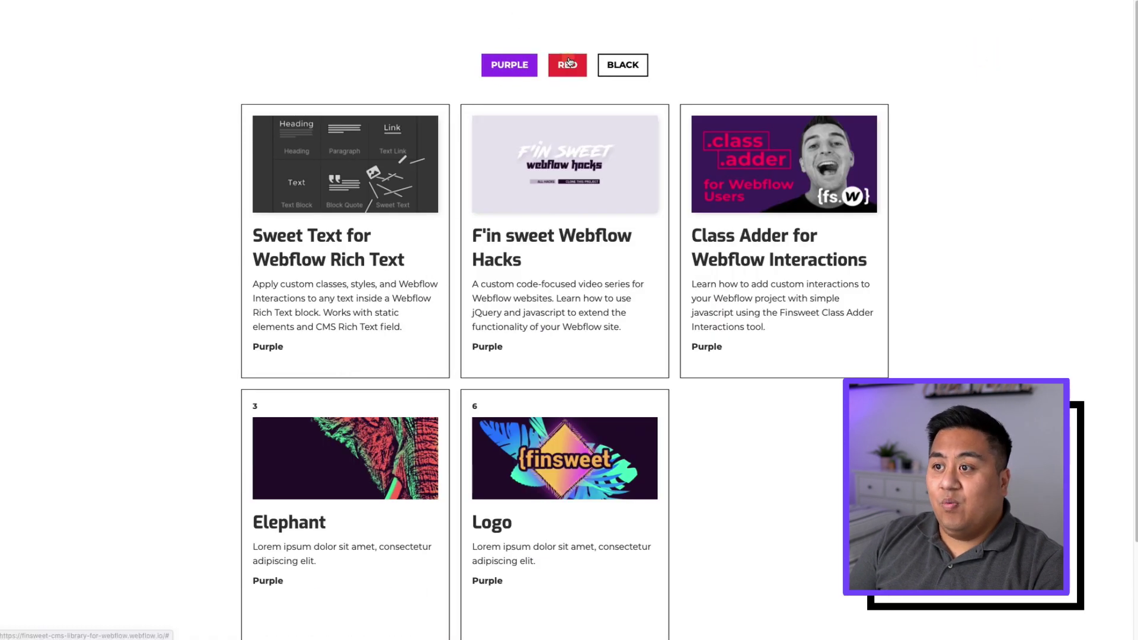
scroll(1032, 284, "down", 5)
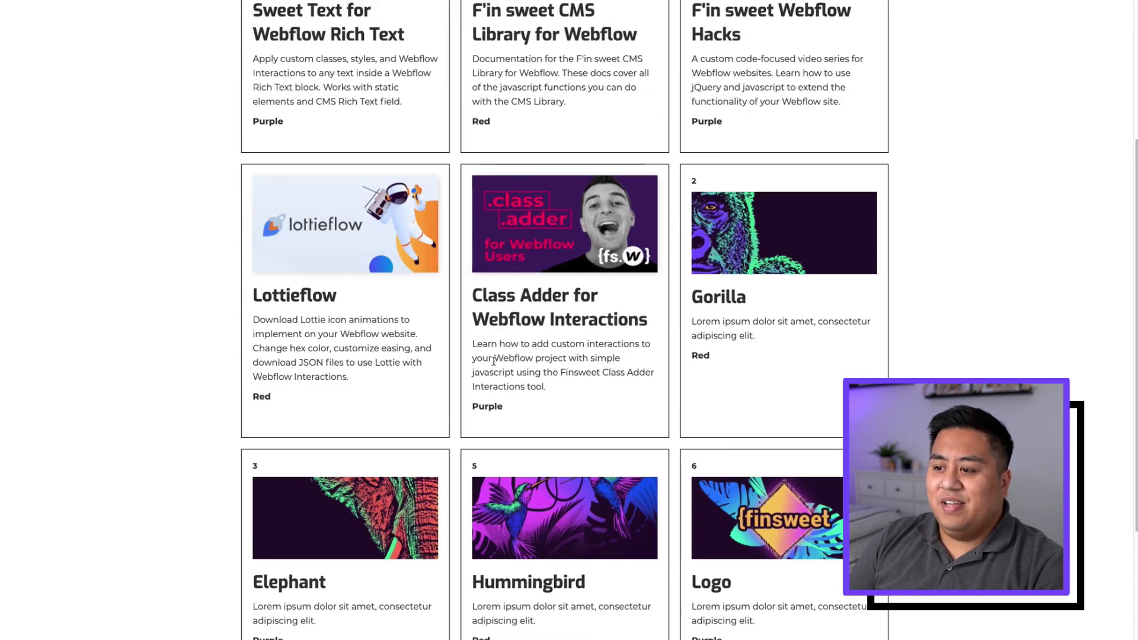
scroll(795, 510, "down", 3)
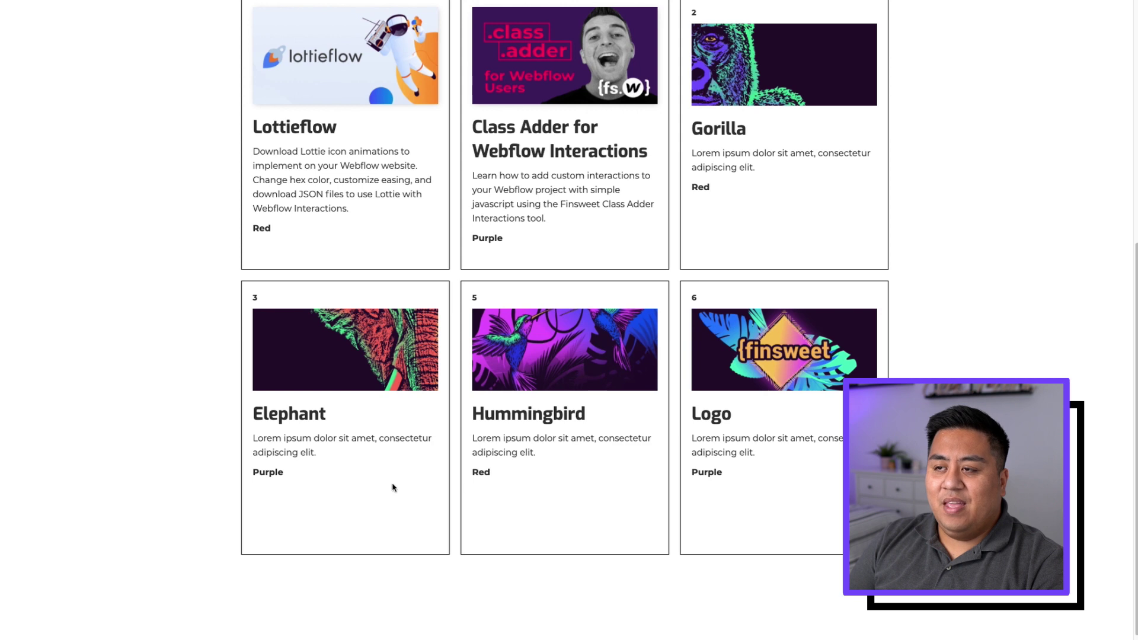
scroll(393, 488, "up", 8)
left_click(614, 64)
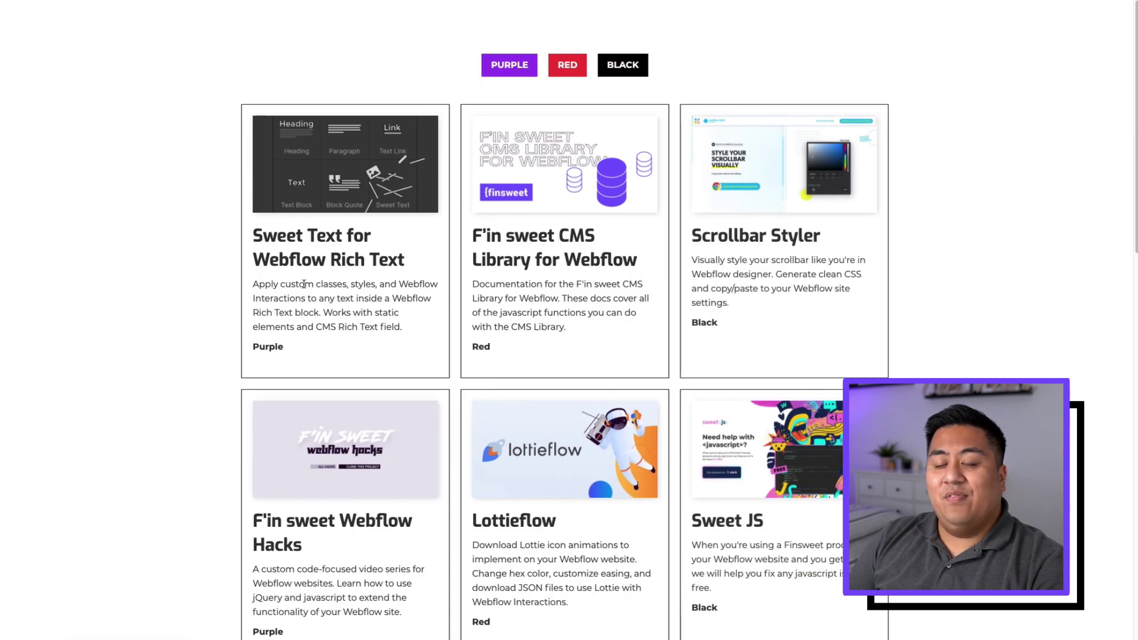
Toggle Purple and Red off and back on, clear all filters, and close the live tab
left_click(502, 70)
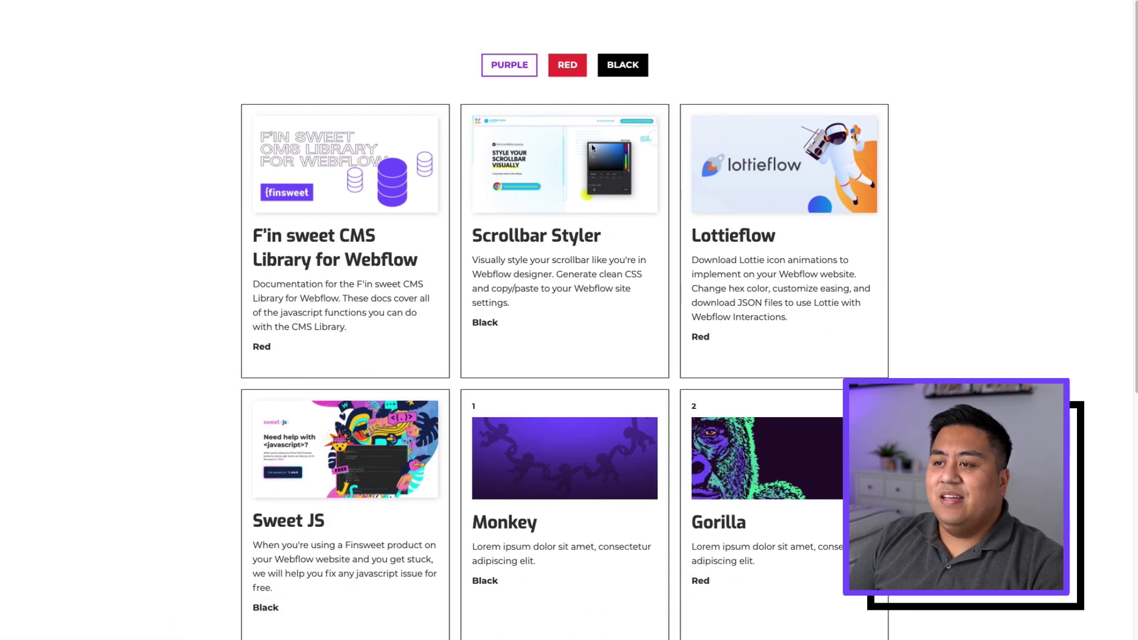
left_click(555, 66)
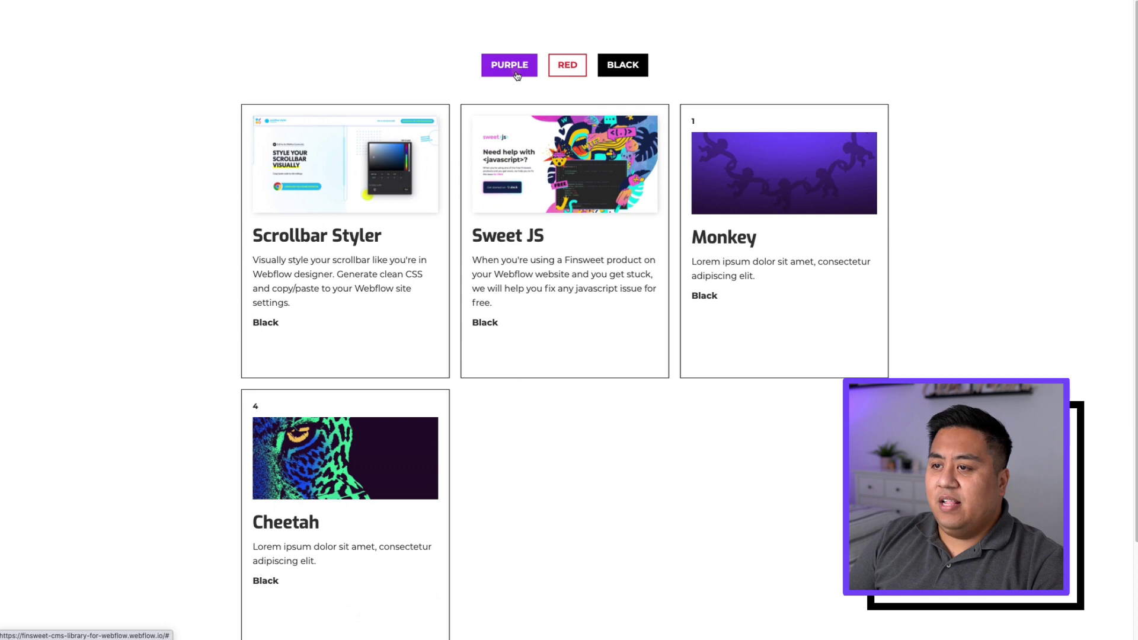
left_click(515, 70)
left_click(568, 70)
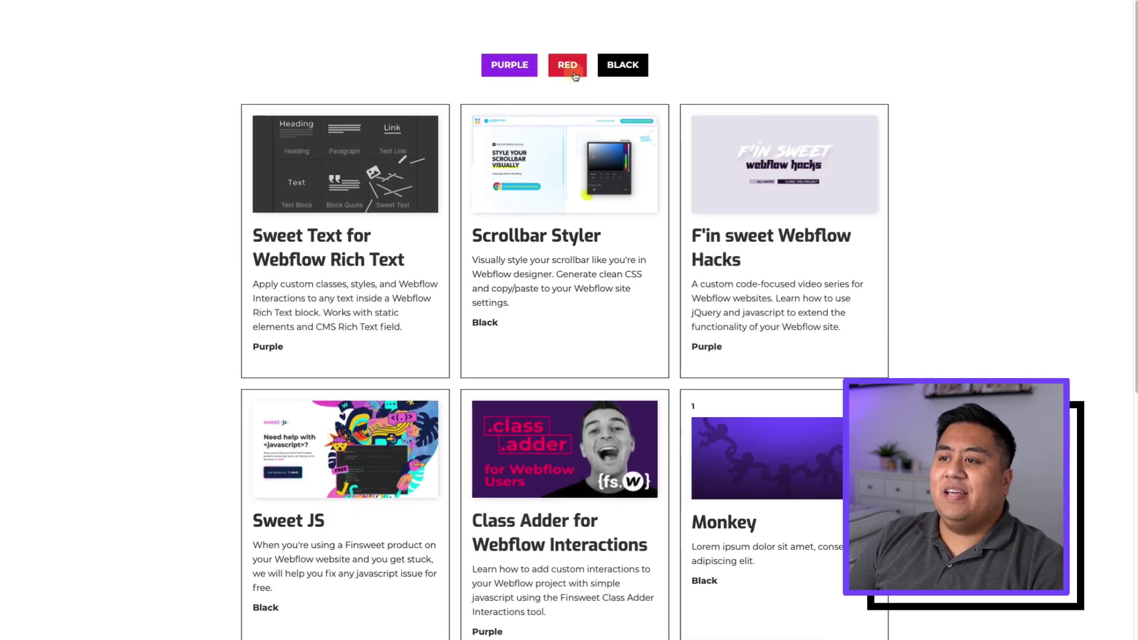
left_click(568, 70)
left_click(509, 65)
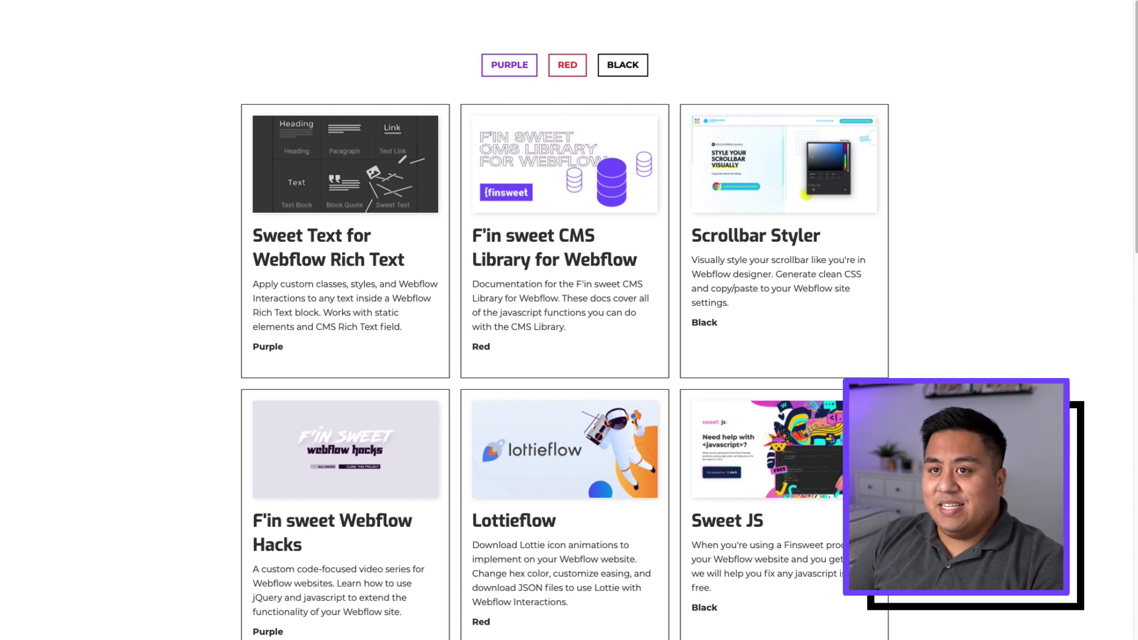
key("ctrl+w")
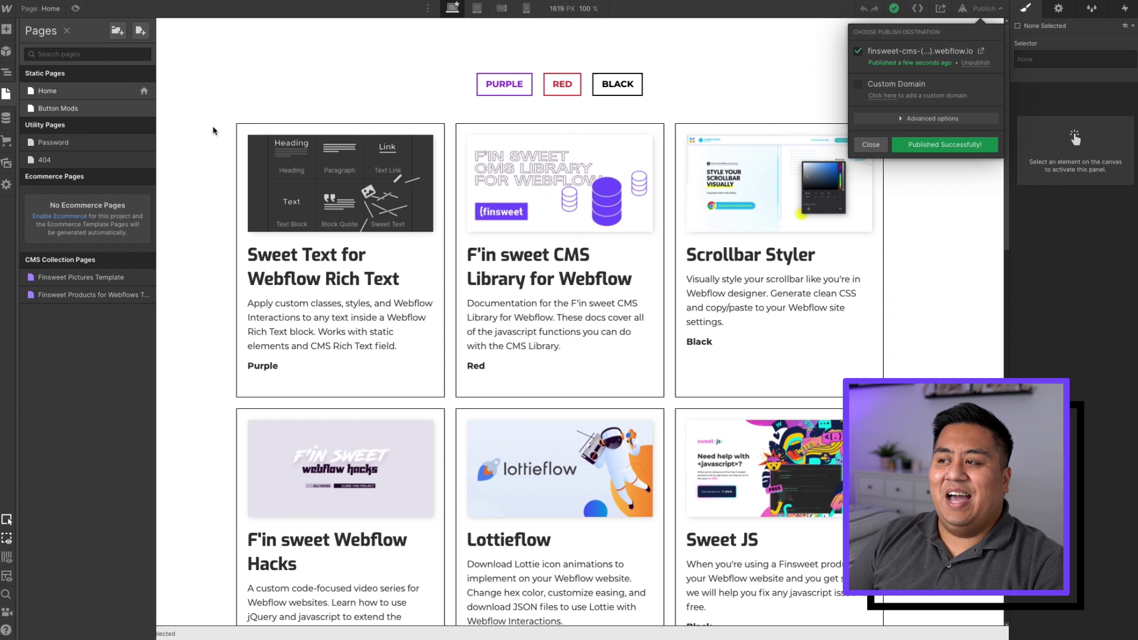